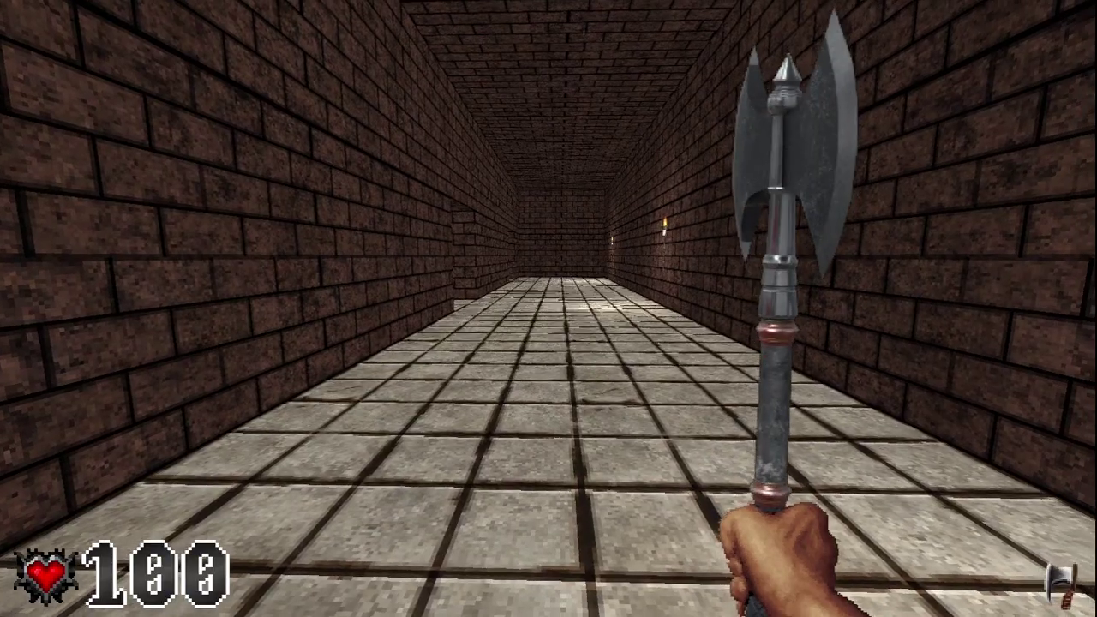
key("w")
key("w")
key("Left")
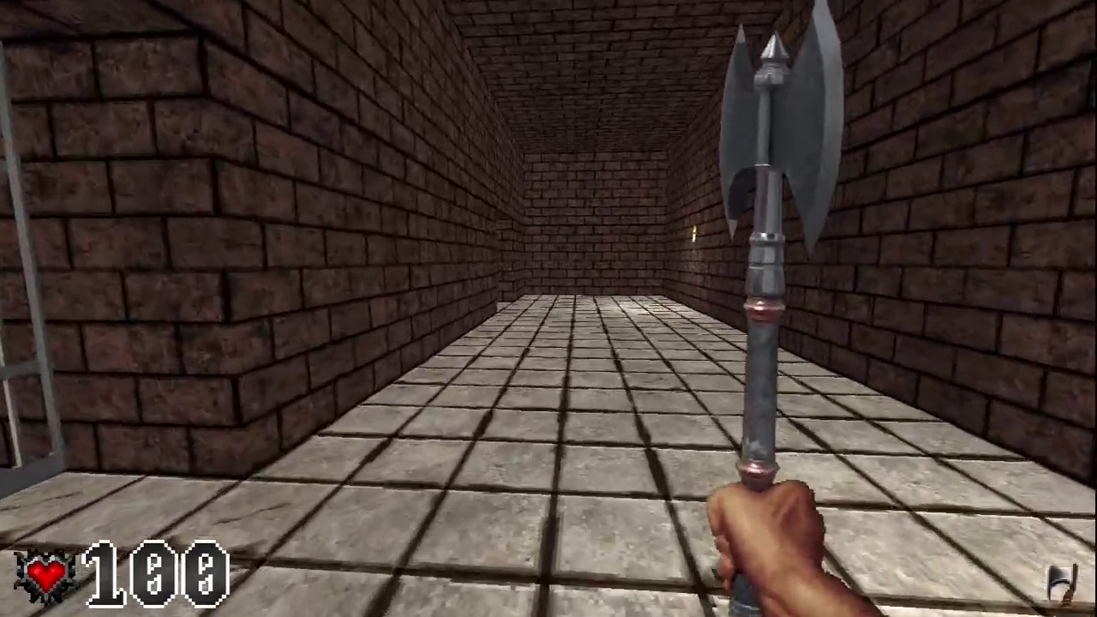
key("w")
key("Left")
key("Right")
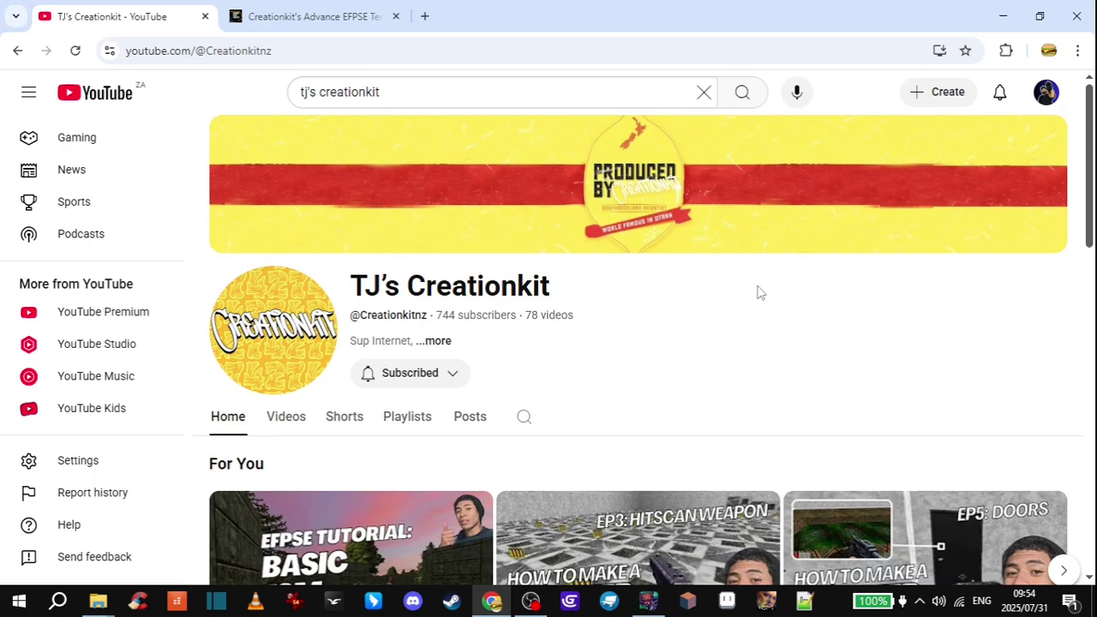
Review TJ's Creationkit YouTube channel and the feature list and download section of the Advance EFPSE Template page on itch.io.
left_click_drag(1091, 163, 1094, 425)
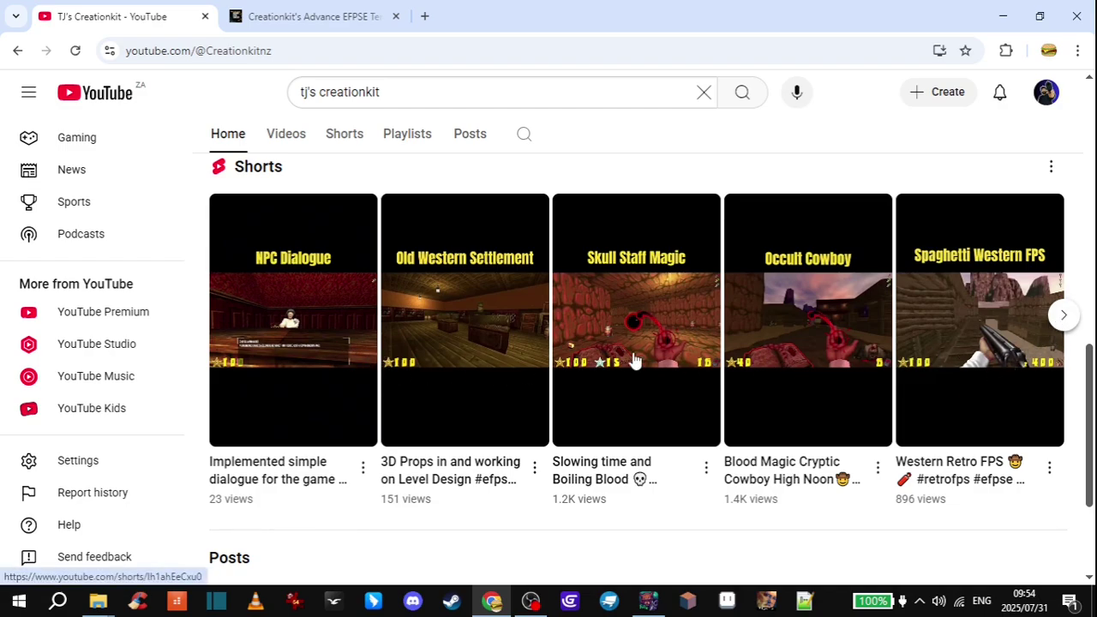
left_click(315, 24)
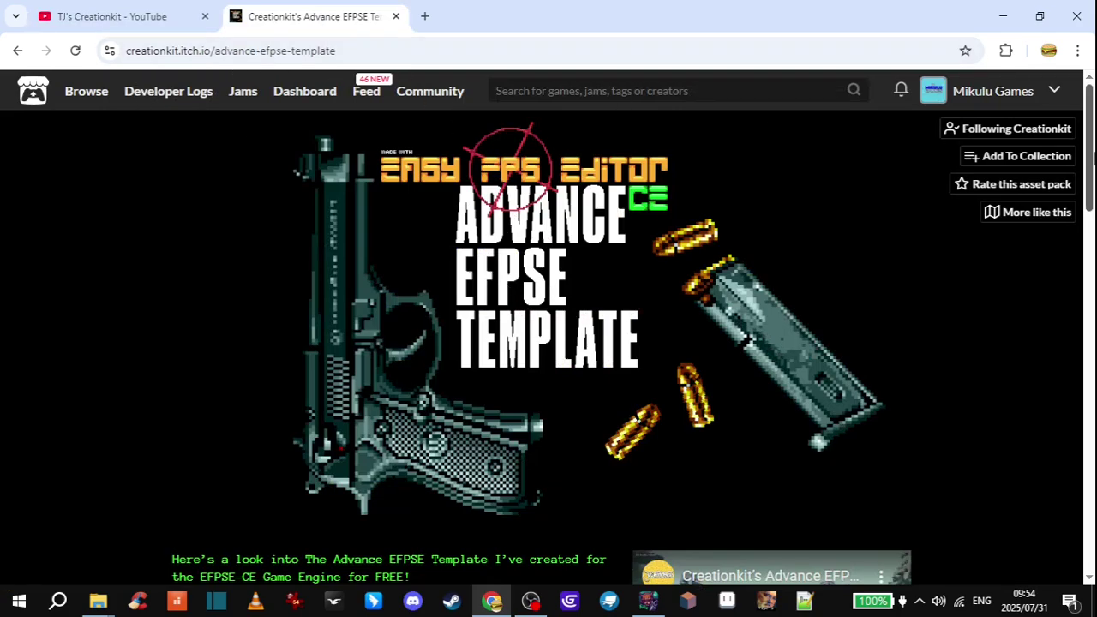
left_click_drag(1093, 161, 1093, 180)
scroll(864, 235, "down", 4)
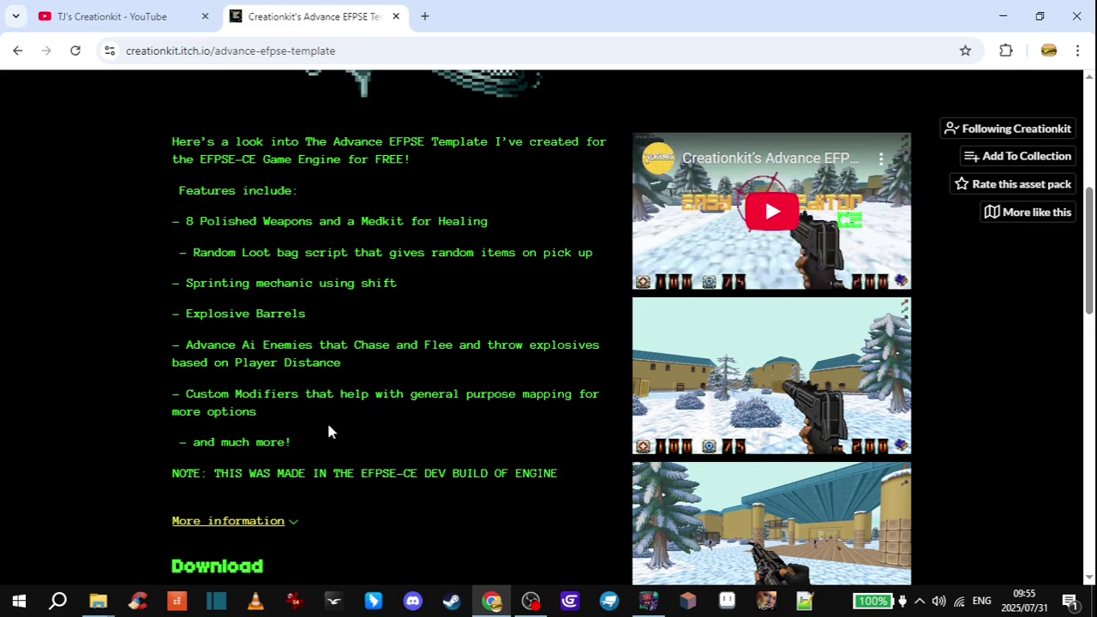
scroll(548, 326, "down", 3)
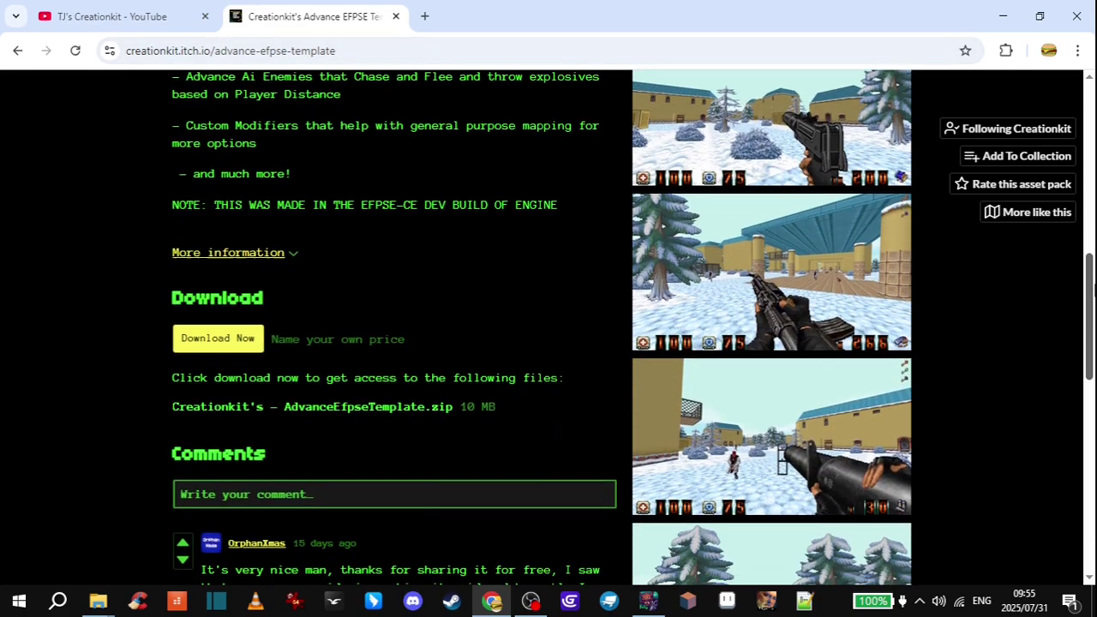
left_click(218, 339)
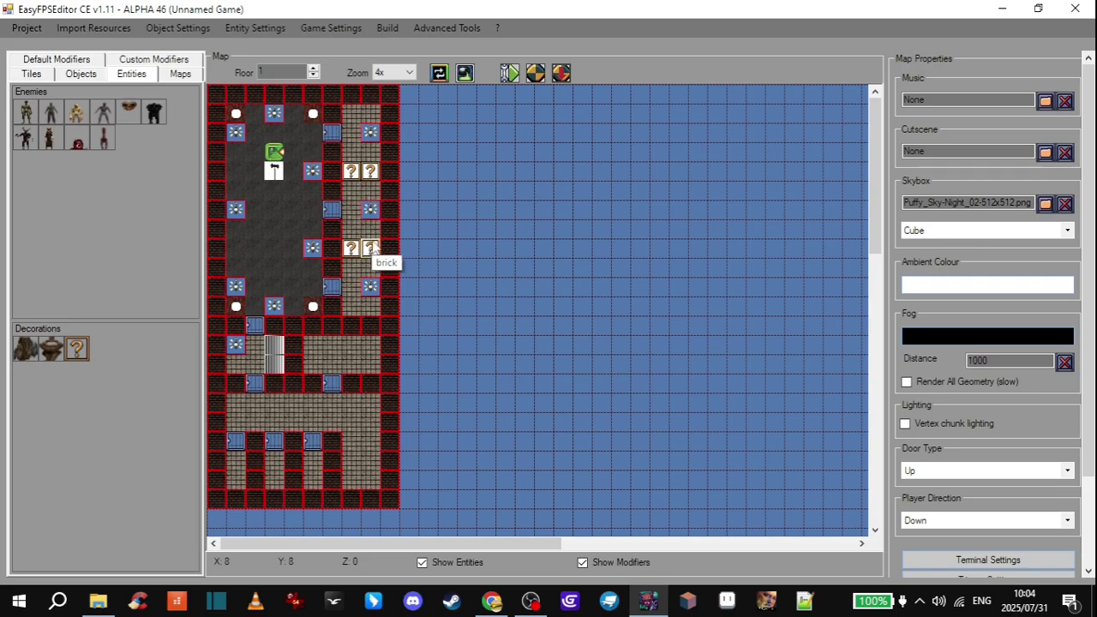
In EasyFPSEditor, look over the wall tiles and entities, then inspect the brick decoration's settings.
left_click(47, 73)
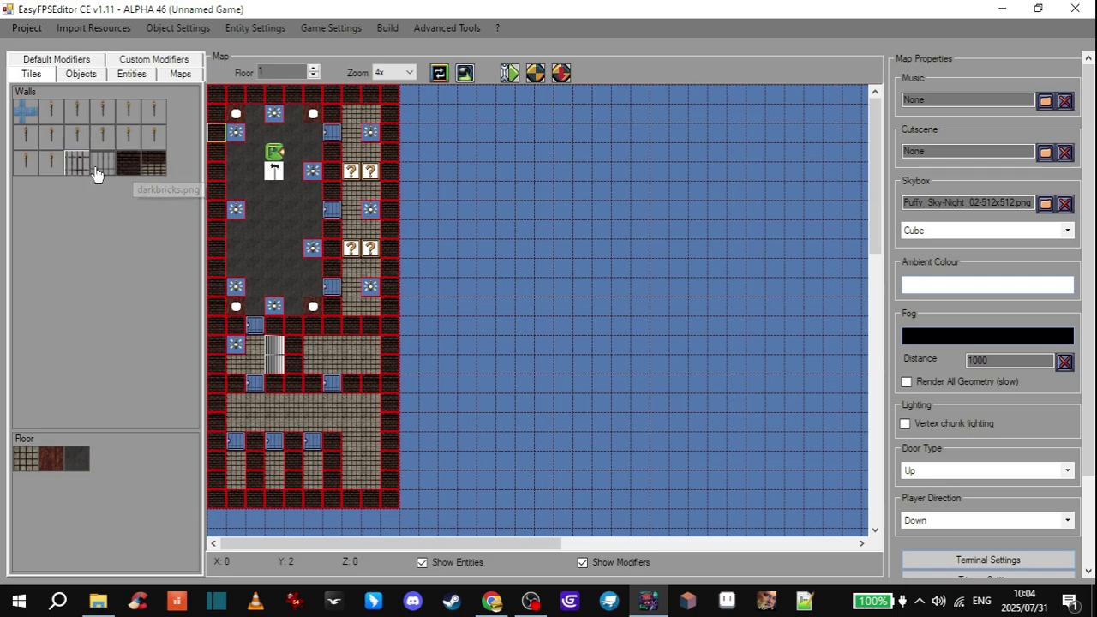
left_click(133, 74)
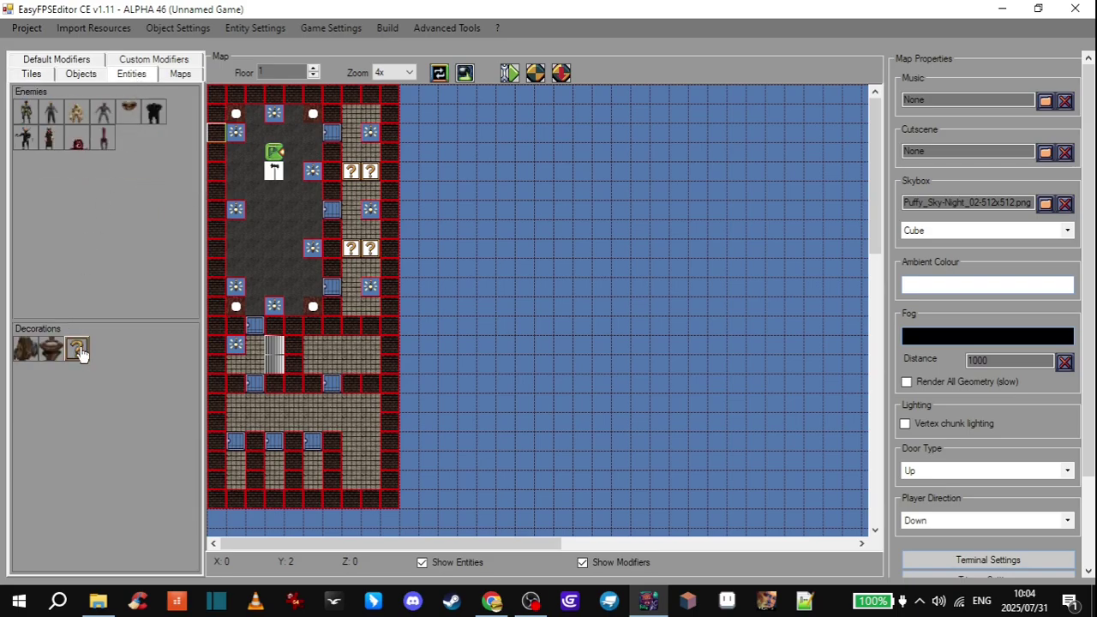
left_click(254, 27)
left_click(255, 27)
left_click(254, 27)
left_click(287, 47)
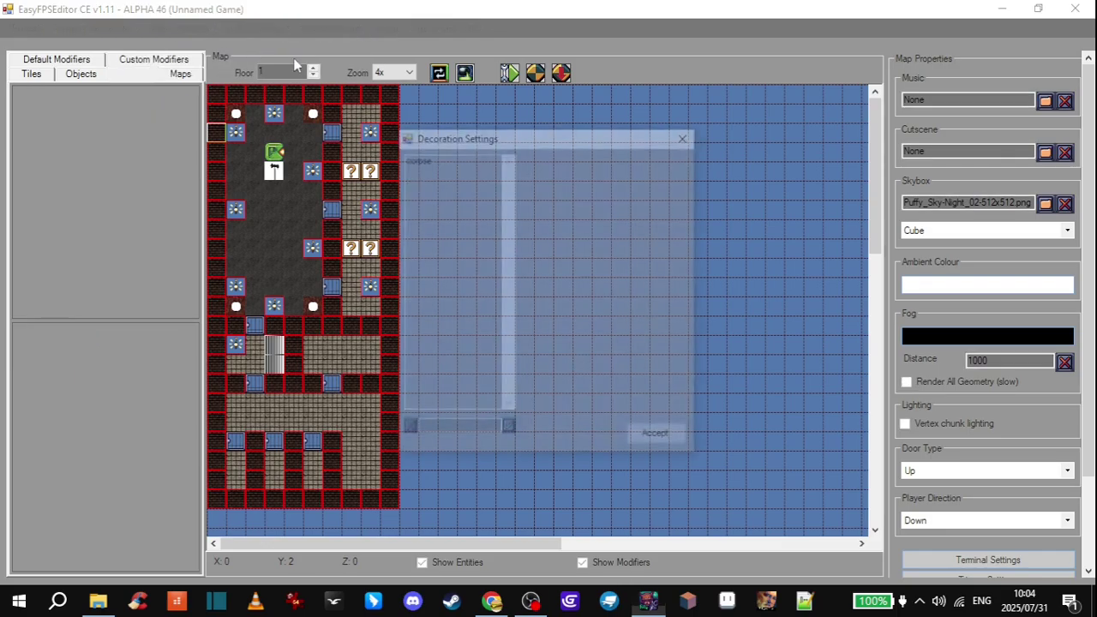
left_click(424, 178)
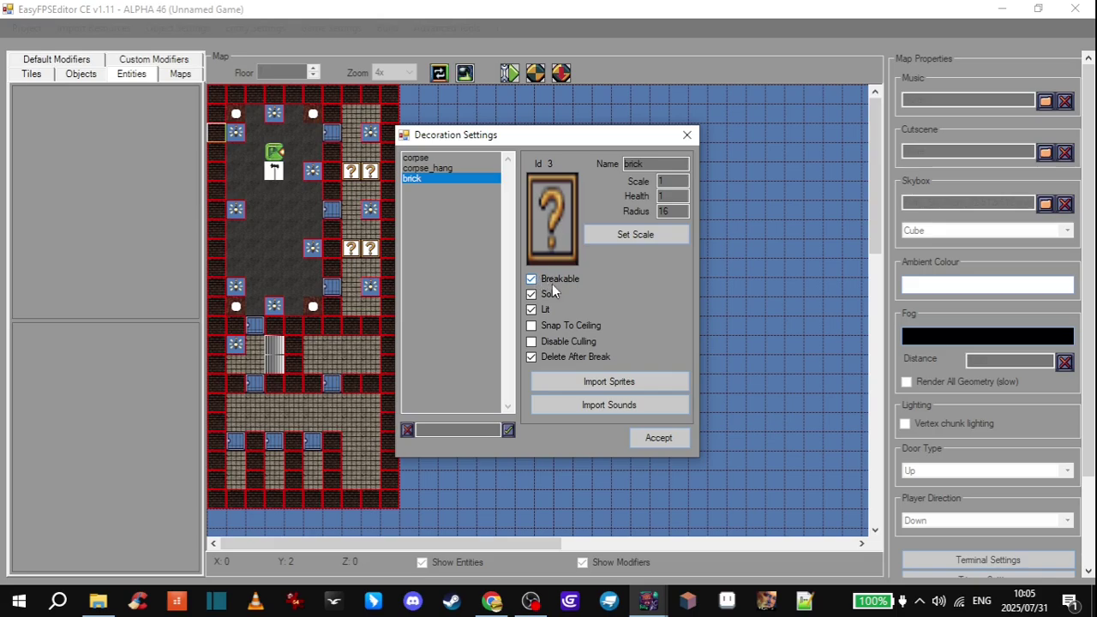
left_click(686, 135)
Inspect the brick entry's options and world model in the 3D Model Configurator.
left_click(447, 28)
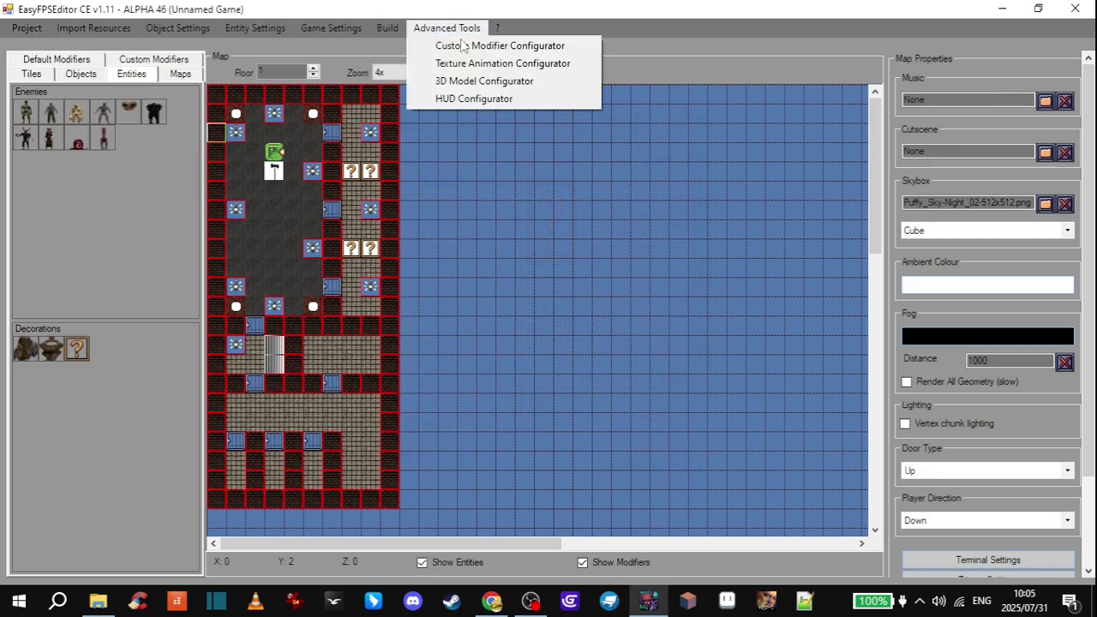
left_click(483, 84)
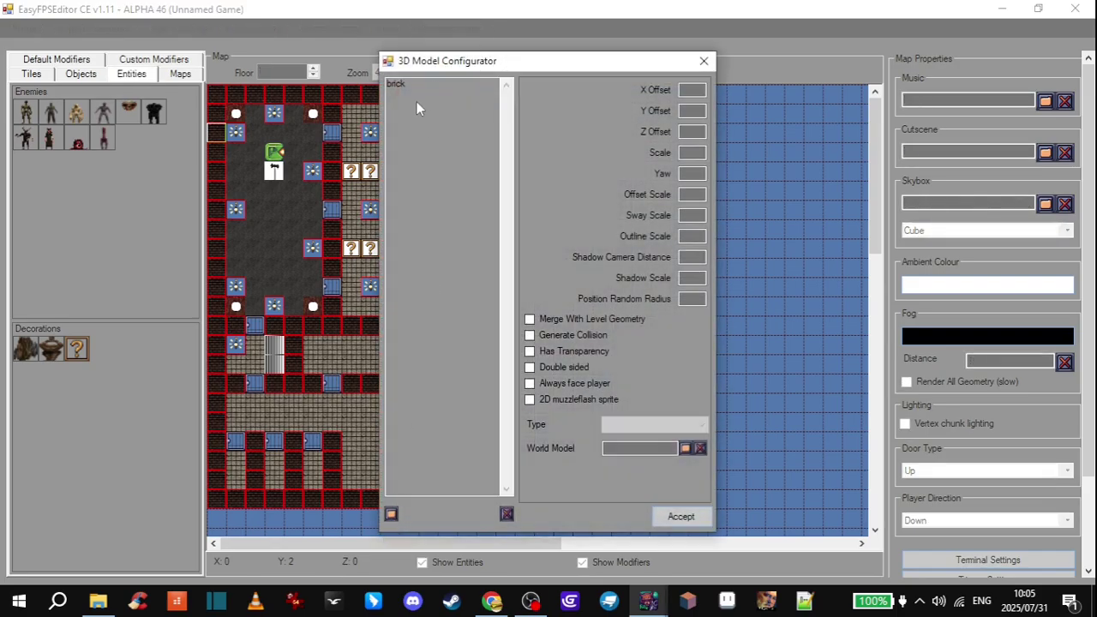
left_click(410, 86)
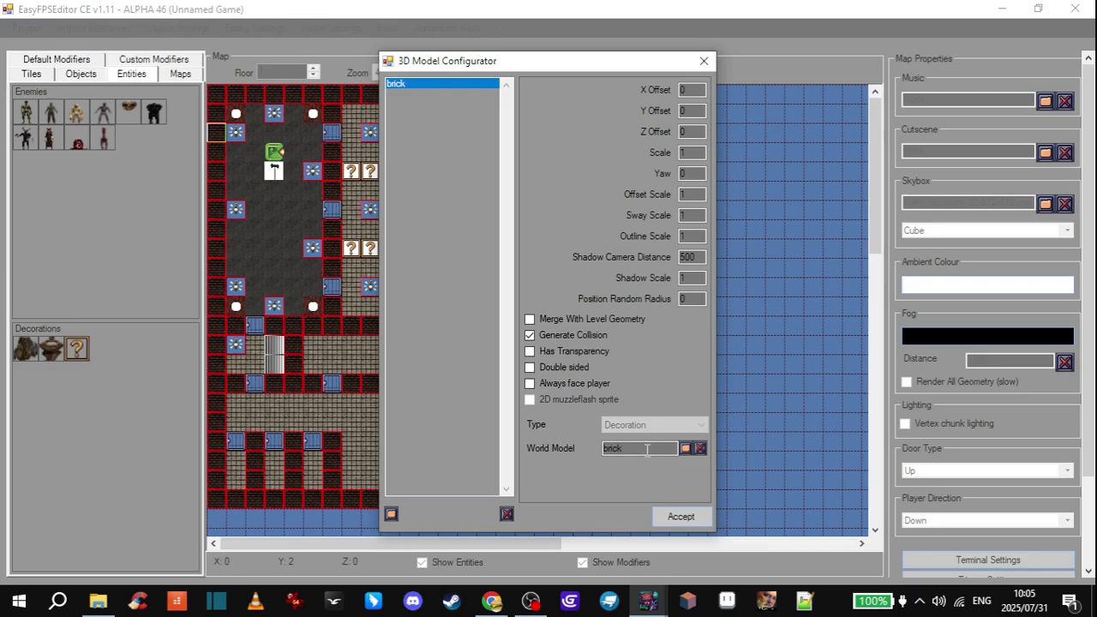
left_click(704, 62)
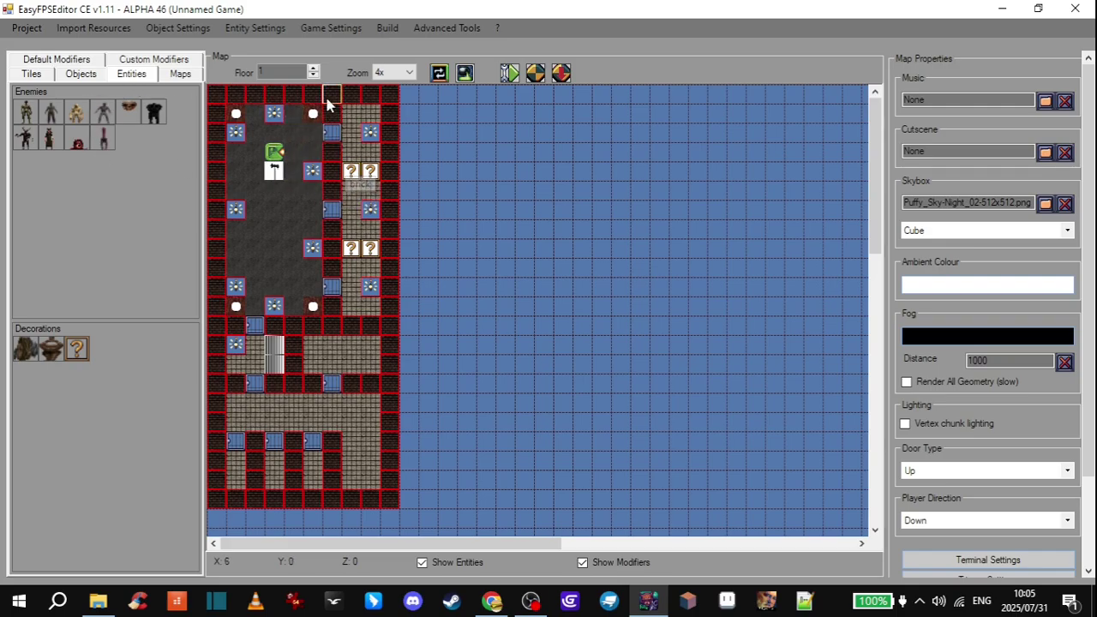
Place a dark brick wall tile at X 3, Y 6 and a brick decoration beside it at X 4, Y 6.
left_click(36, 75)
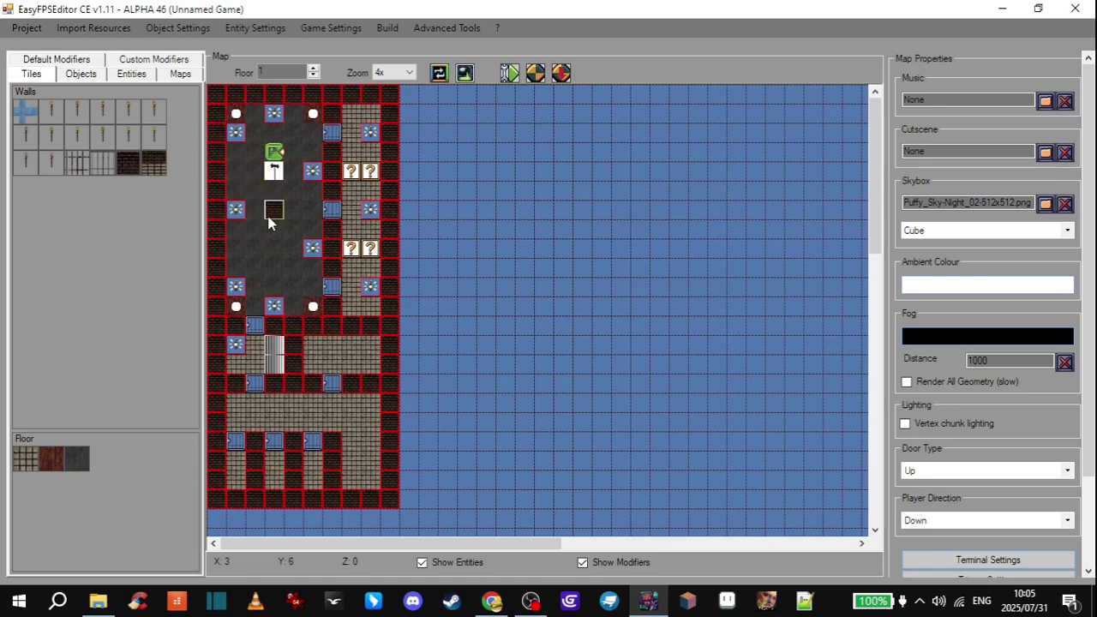
left_click(137, 75)
left_click(77, 349)
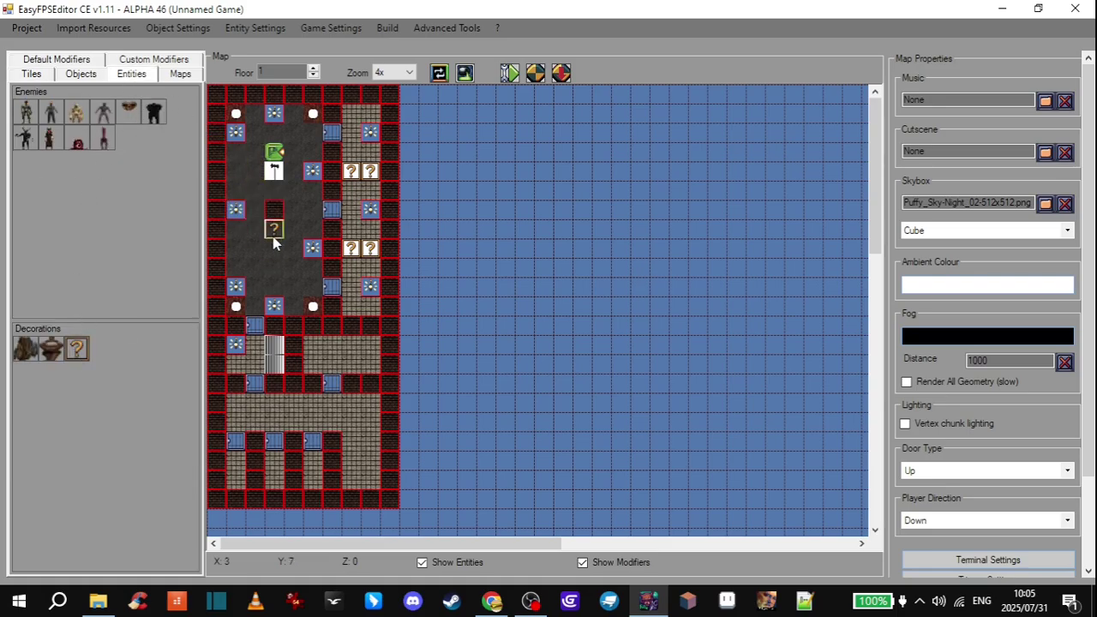
left_click(293, 209)
Playtest the level and walk around the two adjoining brick blocks in the courtyard to compare them.
left_click(562, 74)
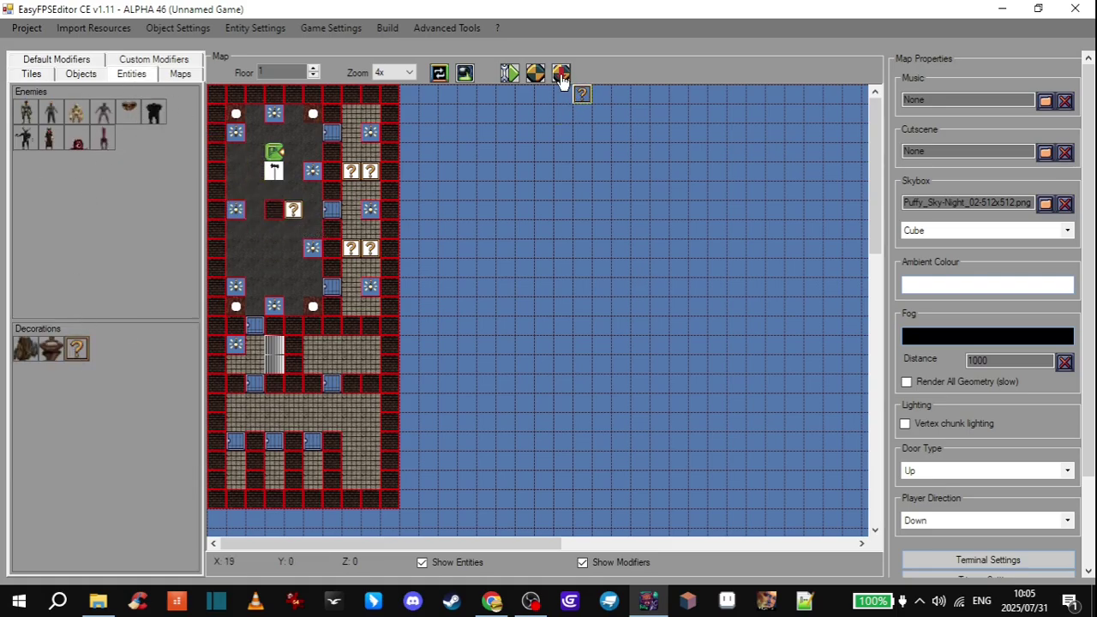
key("Left")
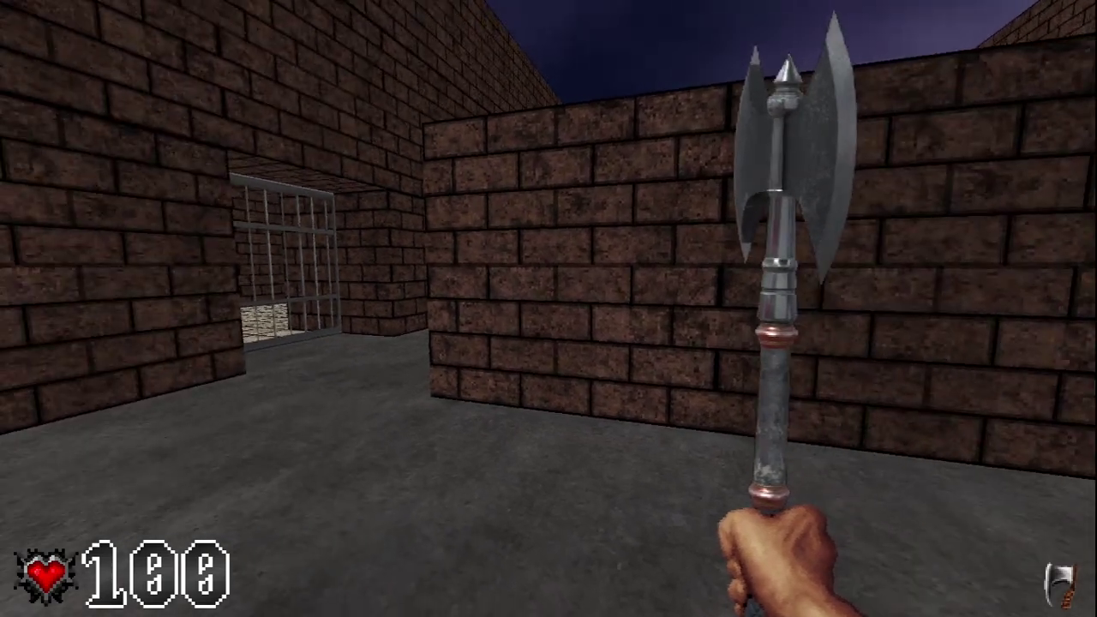
key("Right")
key("Left")
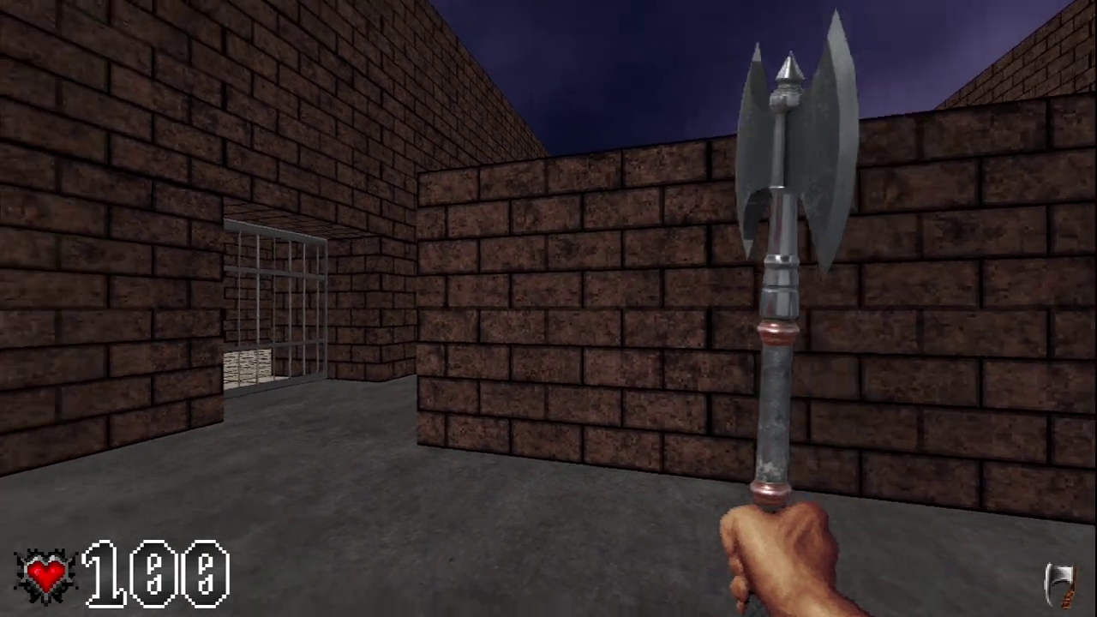
key("w")
key("d")
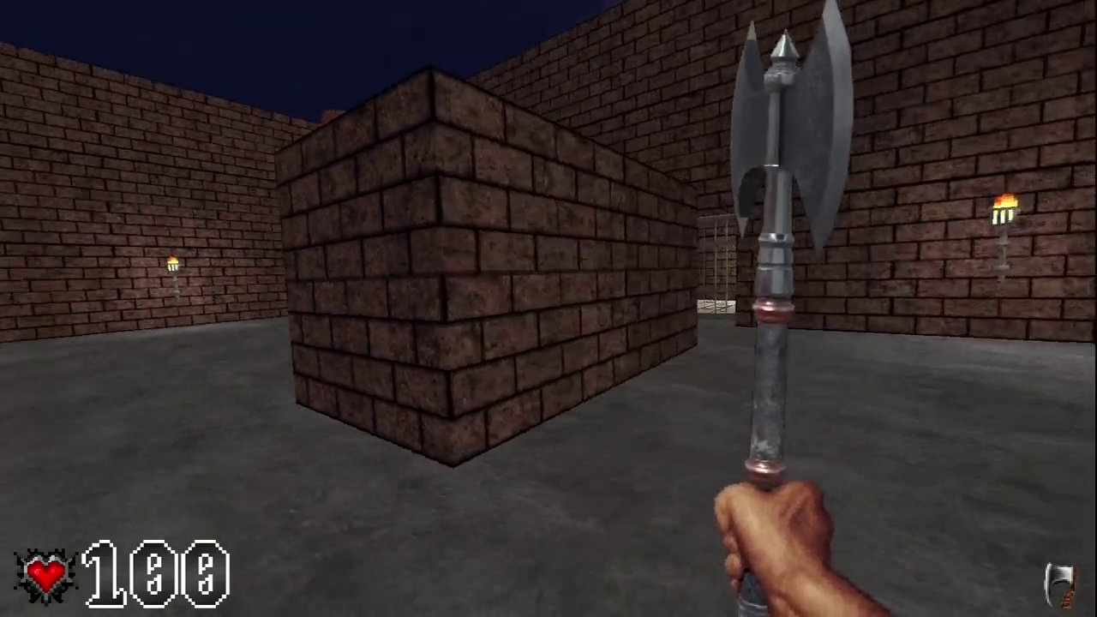
key("Right")
key("Up")
key("Left")
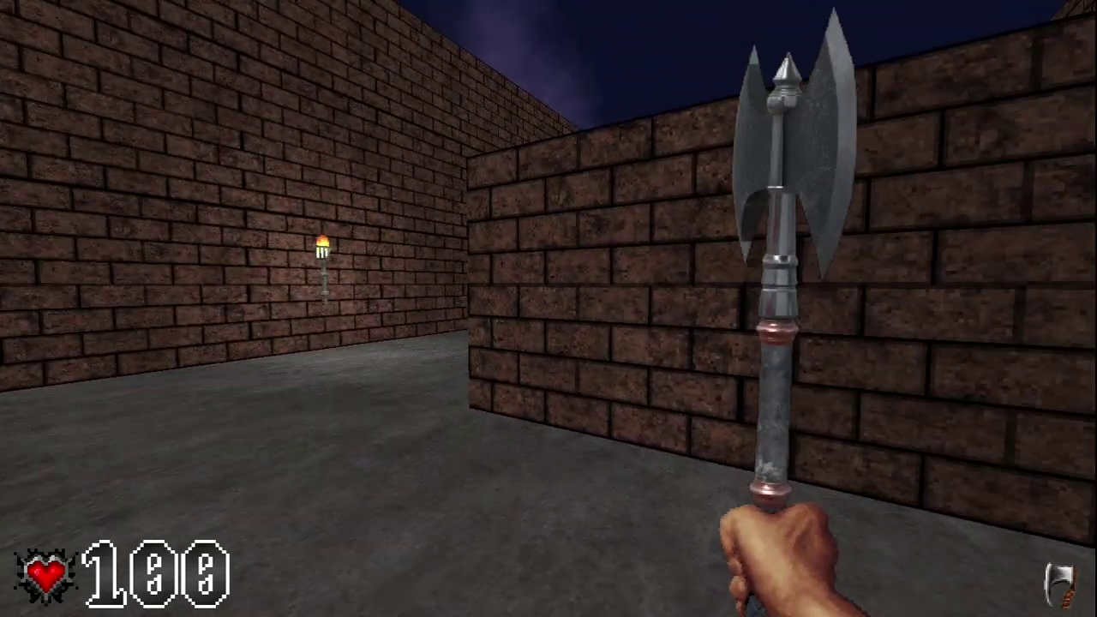
Strike the solid wall block and the breakable brick block with the axe to test how each reacts.
key("Right")
key("Up")
key("ctrl")
key("ctrl")
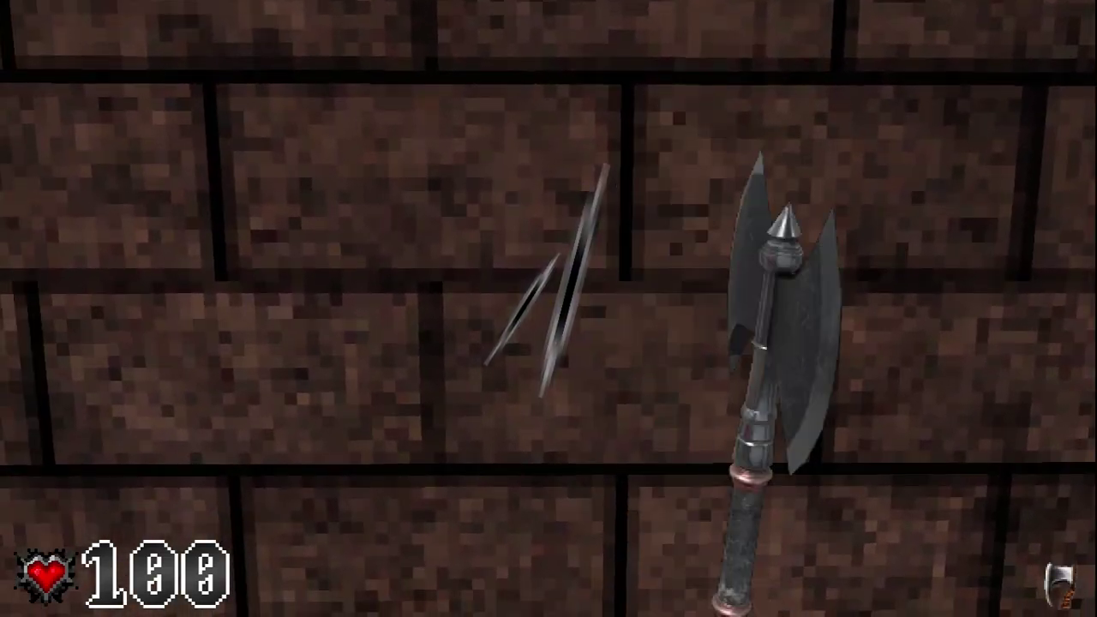
key("Down")
key("Right")
key("Up")
key("ctrl")
key("Left")
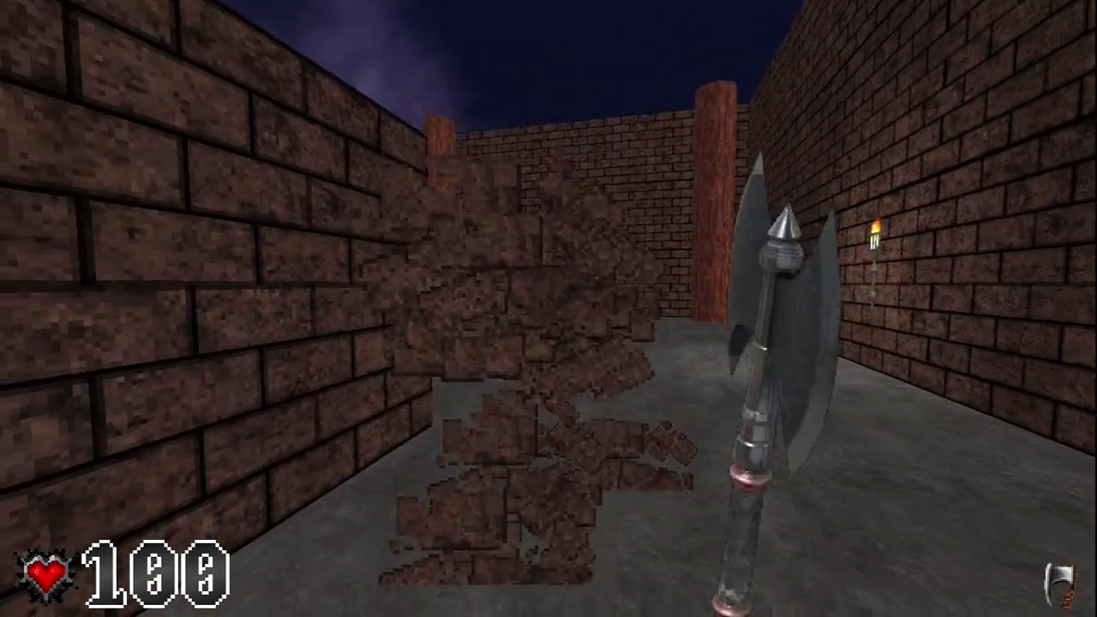
Walk around the remaining wall block to examine it and the courtyard, and exit the playtest.
key("Up")
key("Right")
key("Left")
key("Left")
key("Up")
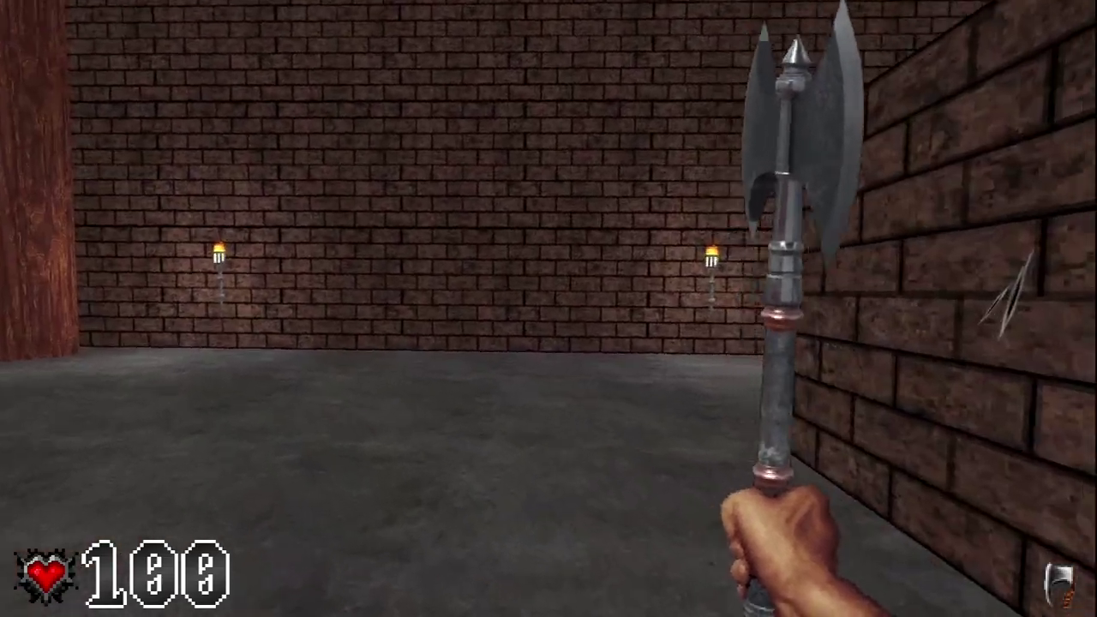
key("Right")
key("Down")
key("Right")
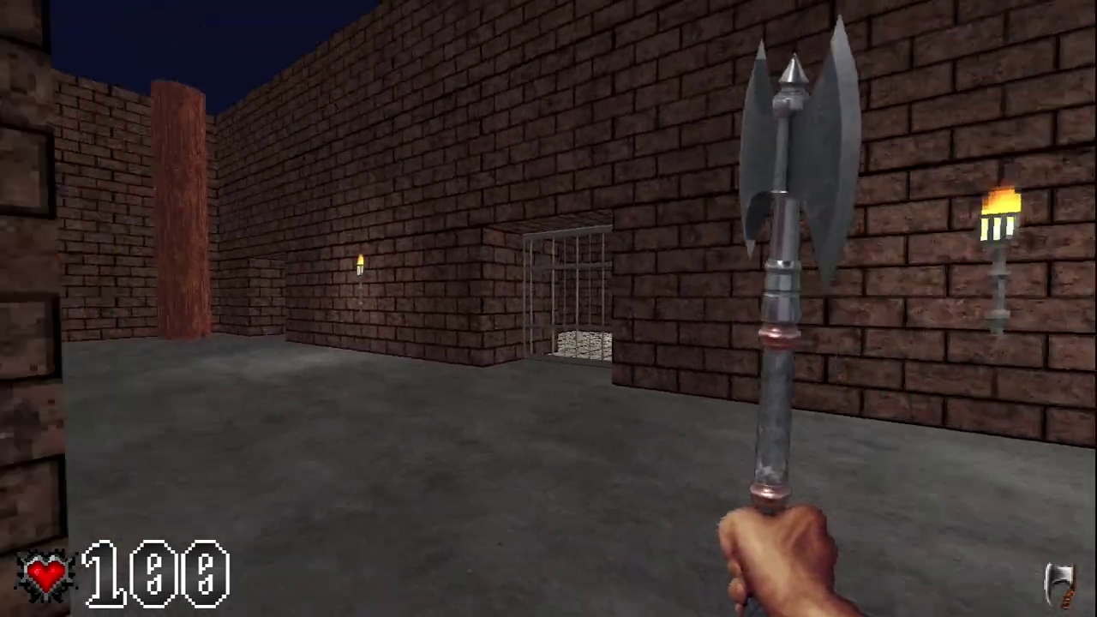
key("Up")
key("Escape")
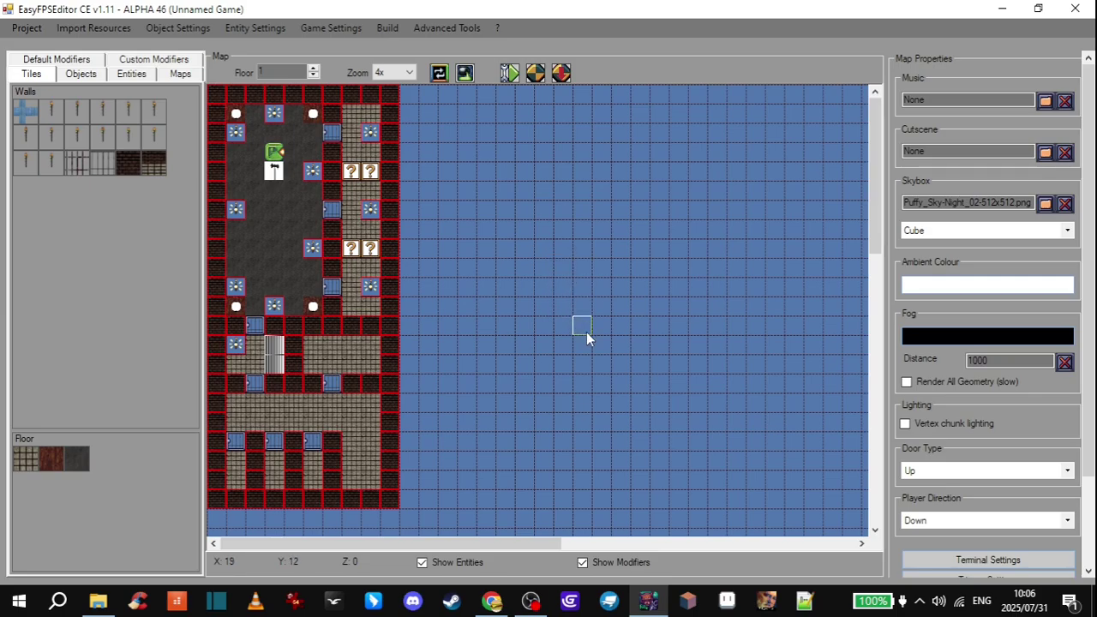
Switch to Blockbench and create a new Generic Model, dismissing the project details without filling them in.
left_click(610, 601)
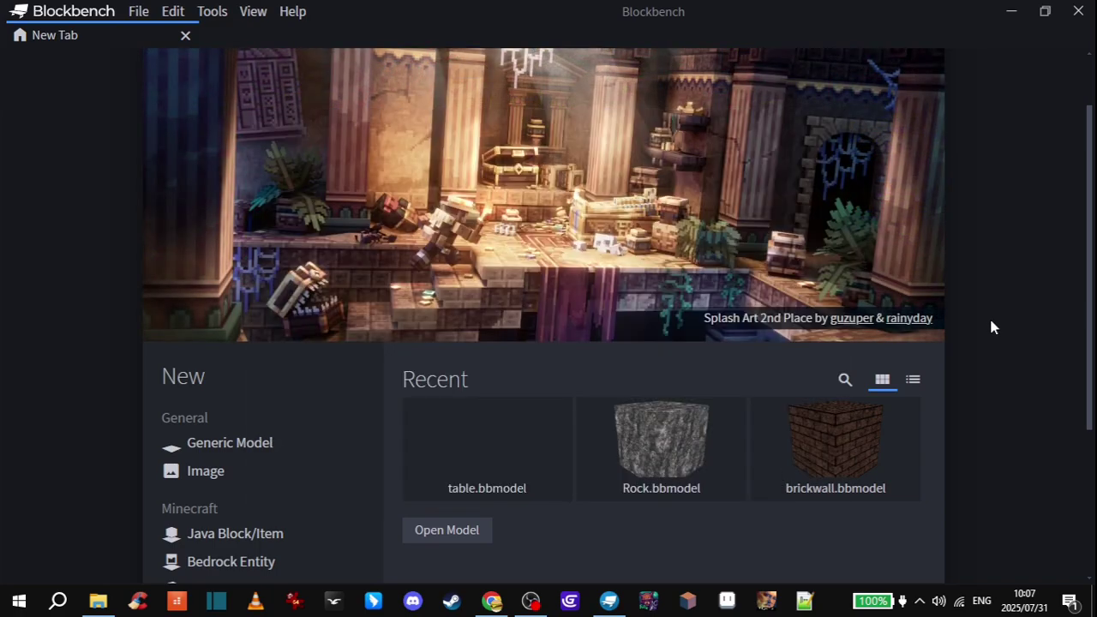
left_click_drag(1082, 254, 1092, 329)
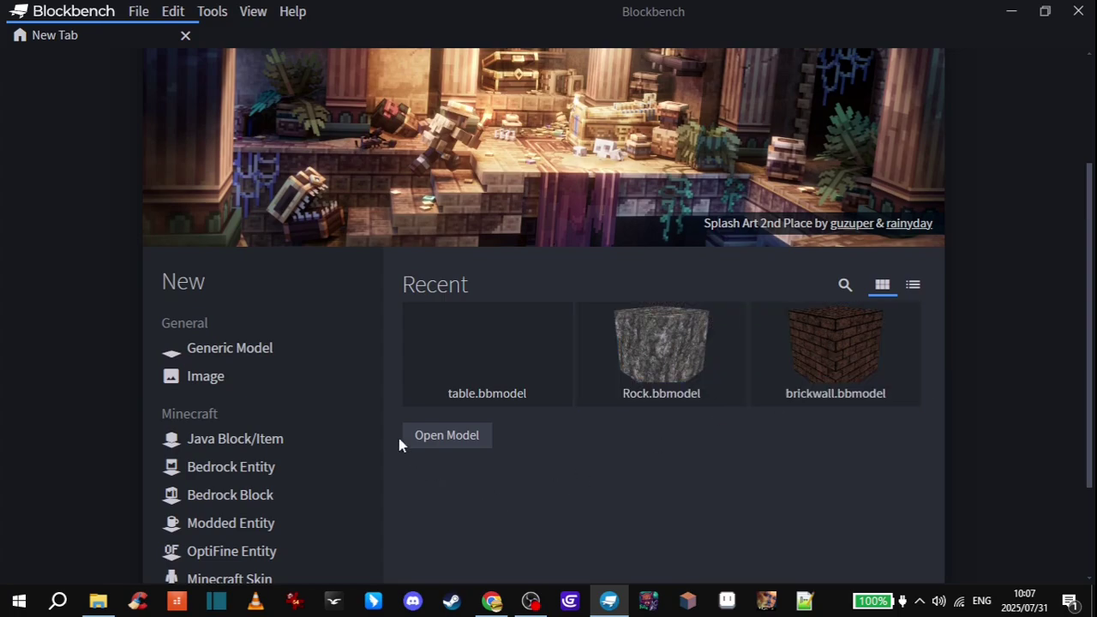
left_click(245, 349)
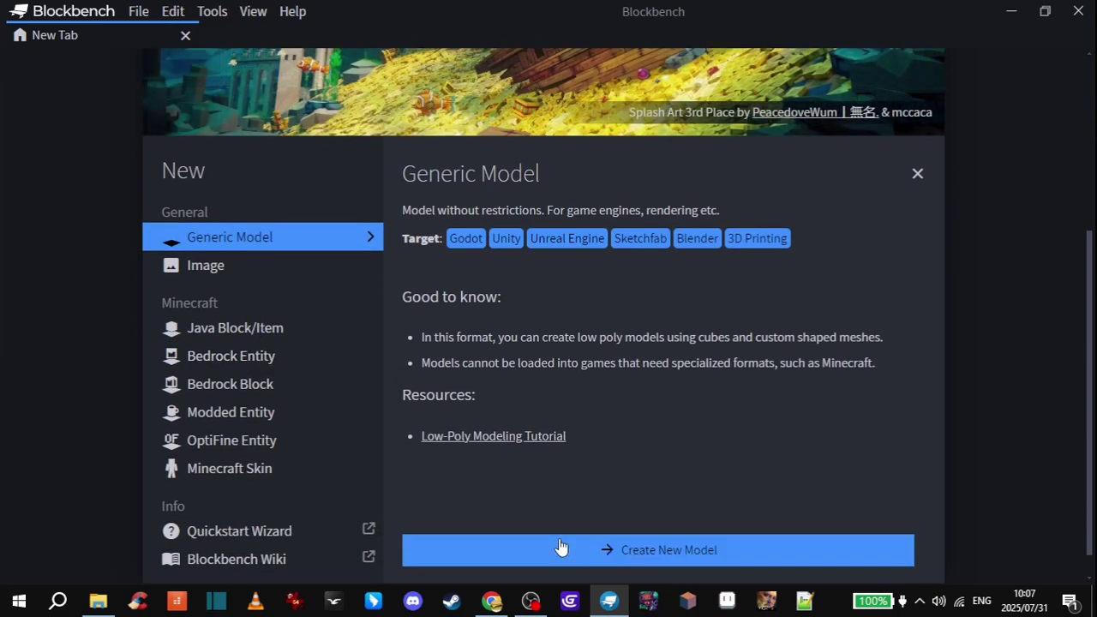
left_click(730, 549)
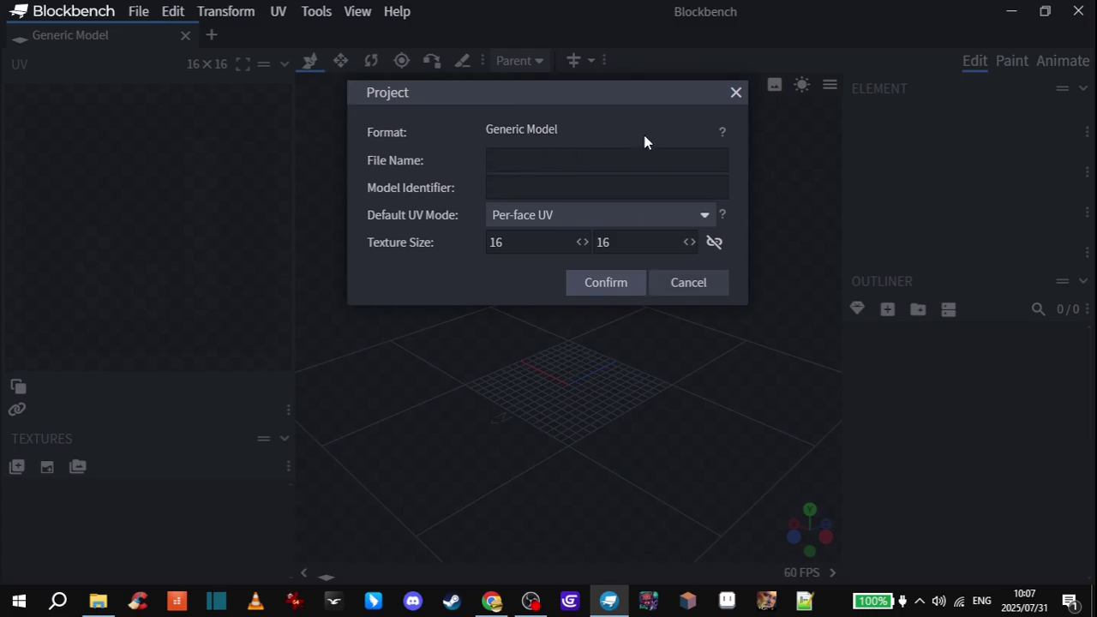
left_click(706, 289)
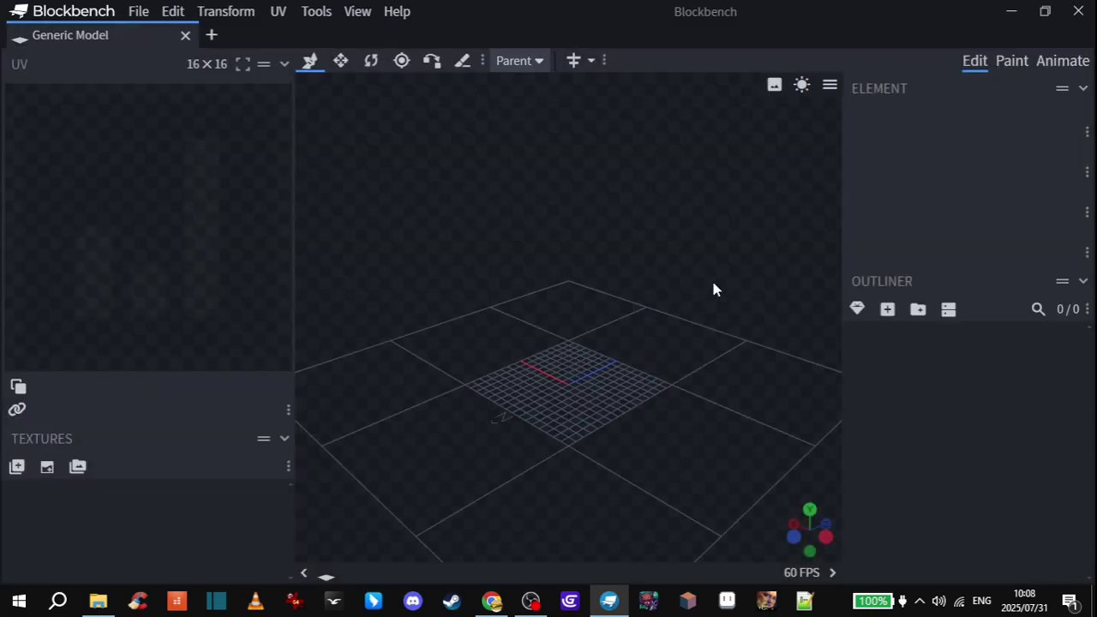
Add a cuboid mesh with a diameter of 16 and a height of 16.
left_click(860, 314)
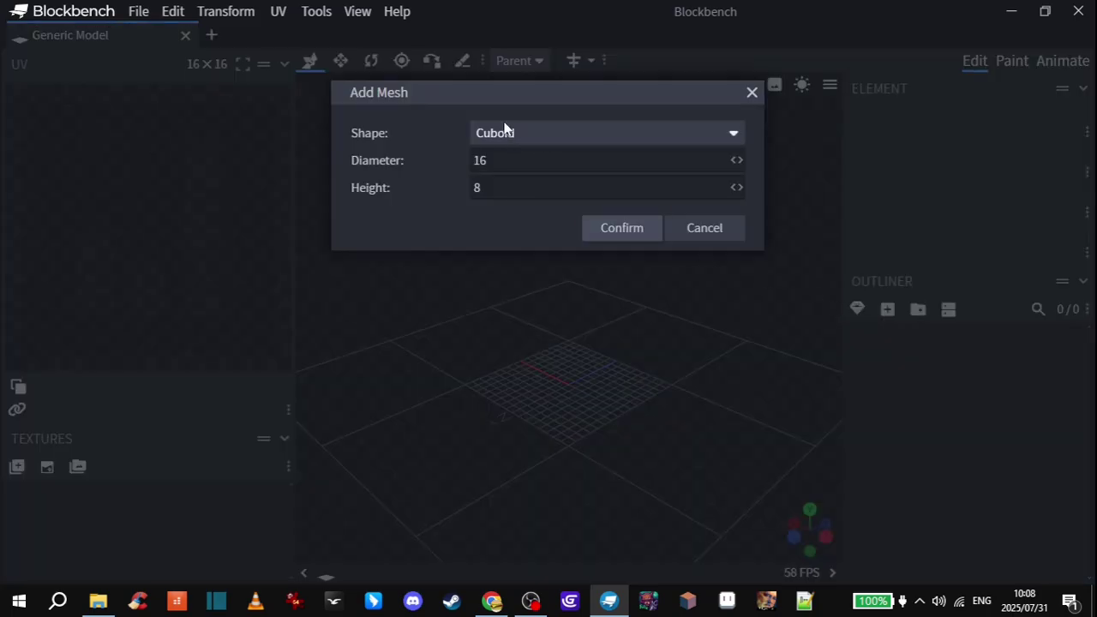
left_click_drag(535, 161, 461, 190)
left_click(494, 160)
type("16")
left_click(615, 237)
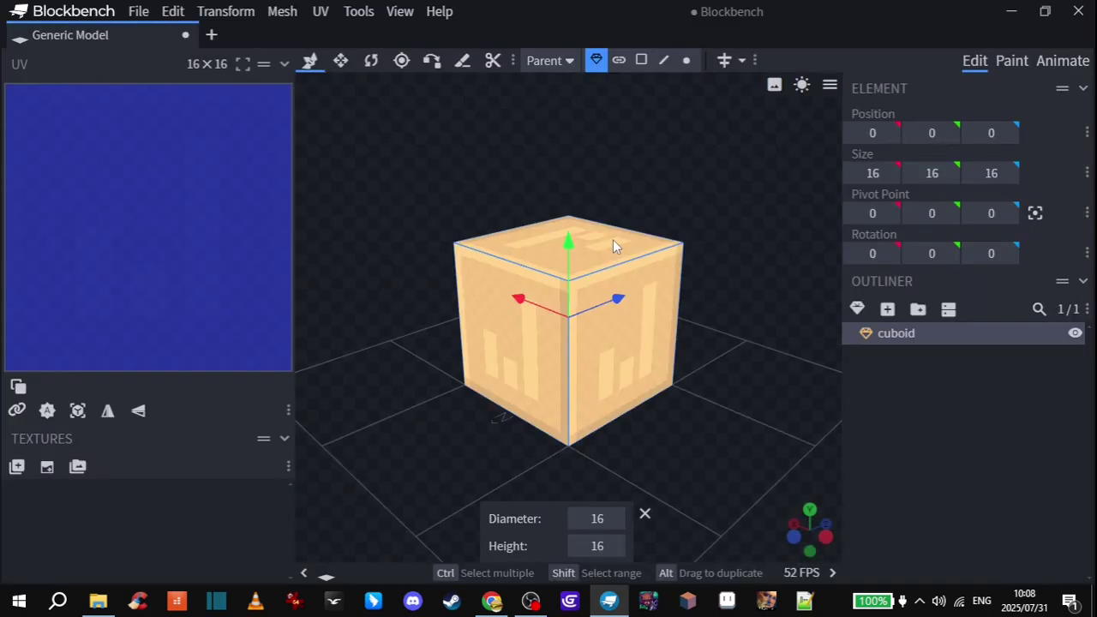
left_click_drag(690, 328, 533, 347)
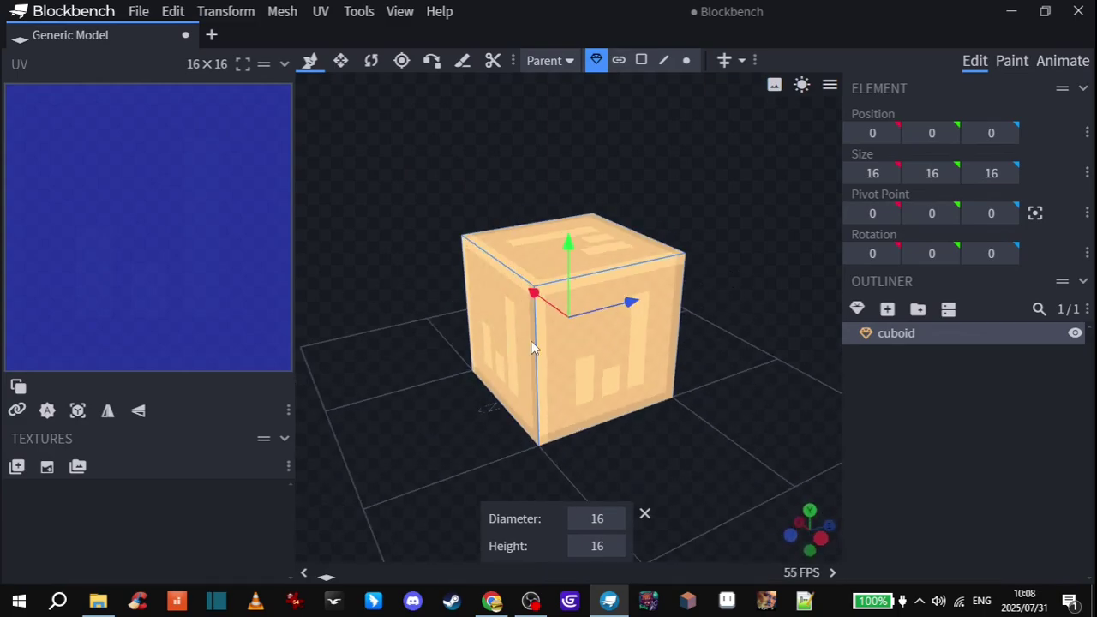
Import the Stone_14-128x128.png image as a texture.
left_click(16, 472)
left_click_drag(530, 135, 526, 237)
left_click(296, 222)
double_click(292, 207)
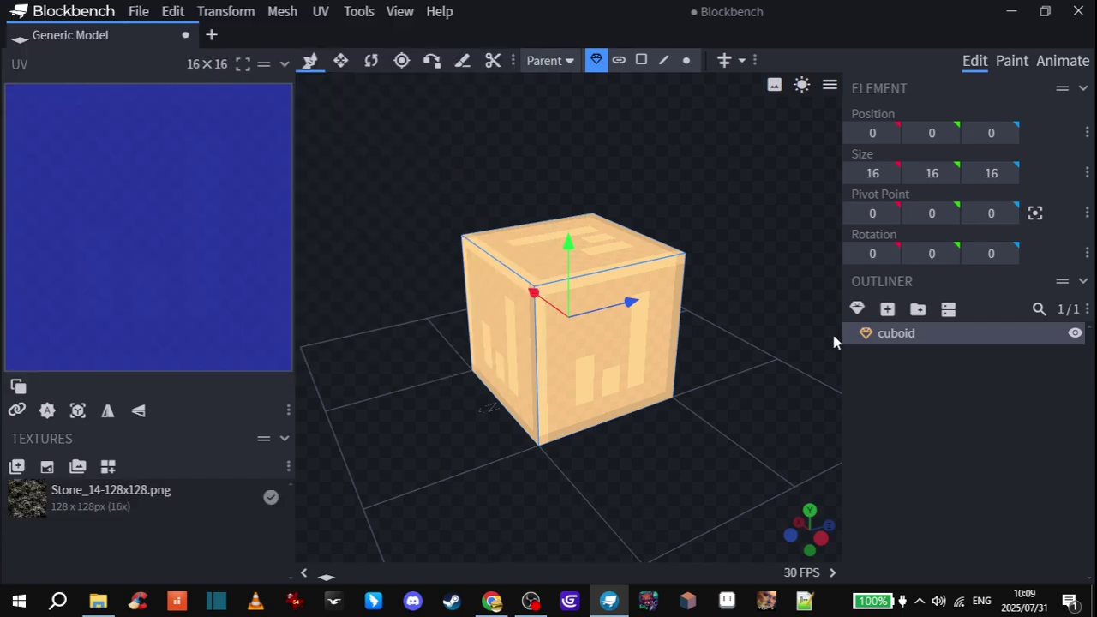
Apply the Stone_14-128x128.png texture to the cuboid.
right_click(897, 341)
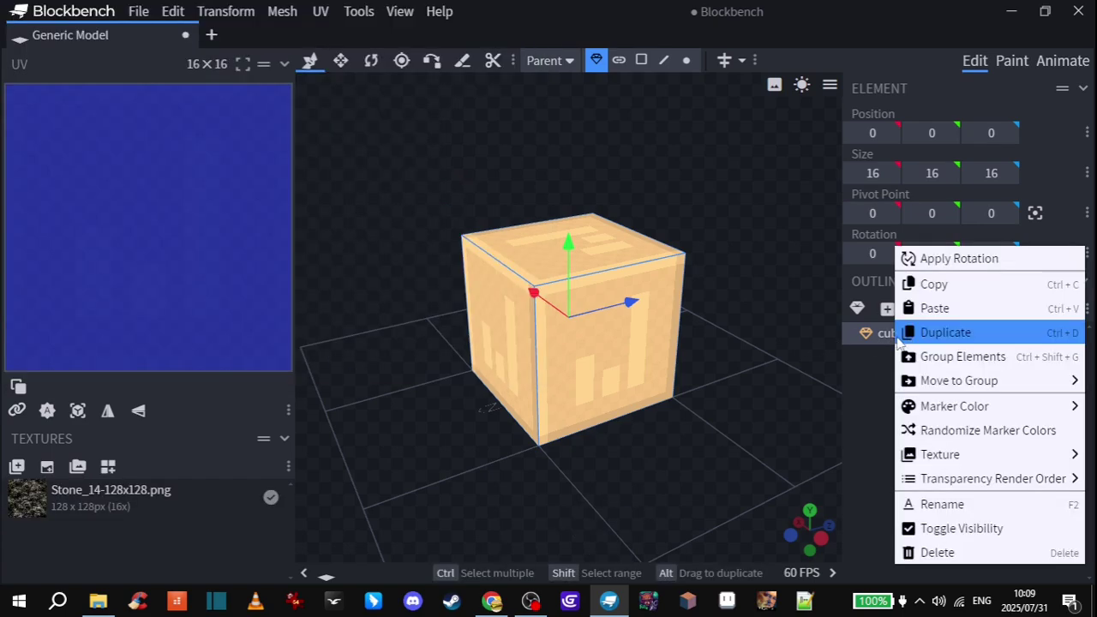
mouse_move(948, 461)
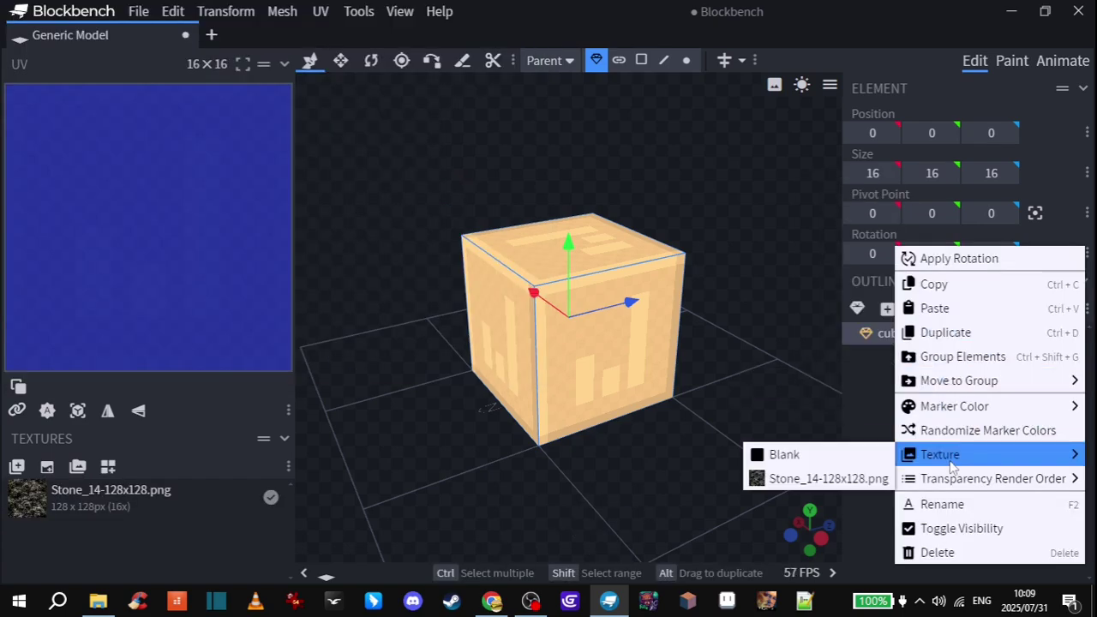
left_click(830, 477)
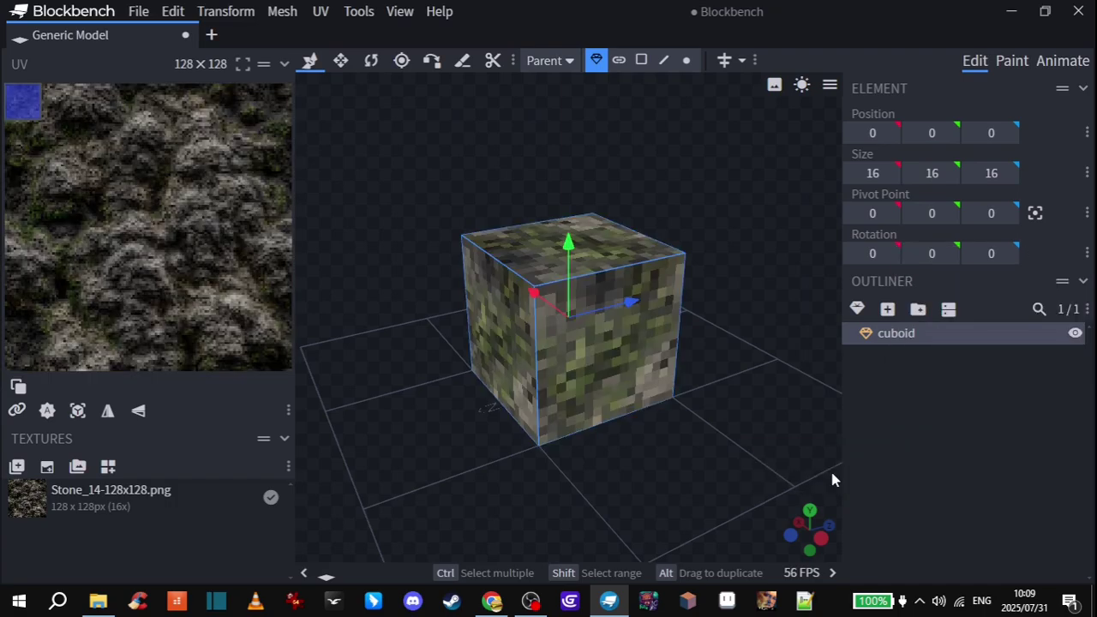
Select all faces of the cuboid, enlarge their UV area to cover the full 128 × 128 texture, and return to object selection.
left_click(641, 60)
left_click(563, 243)
left_click_drag(664, 186, 558, 253)
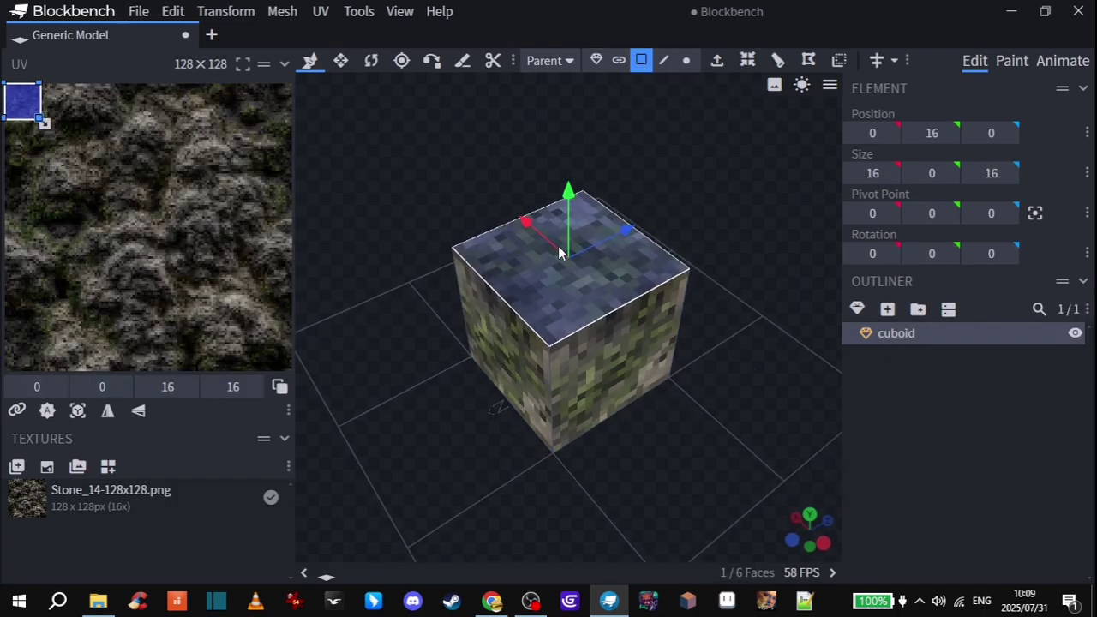
mouse_move(46, 126)
left_mouse_down()
mouse_move(228, 252)
mouse_move(178, 203)
mouse_move(46, 126)
left_mouse_up()
left_click_drag(584, 147, 599, 121)
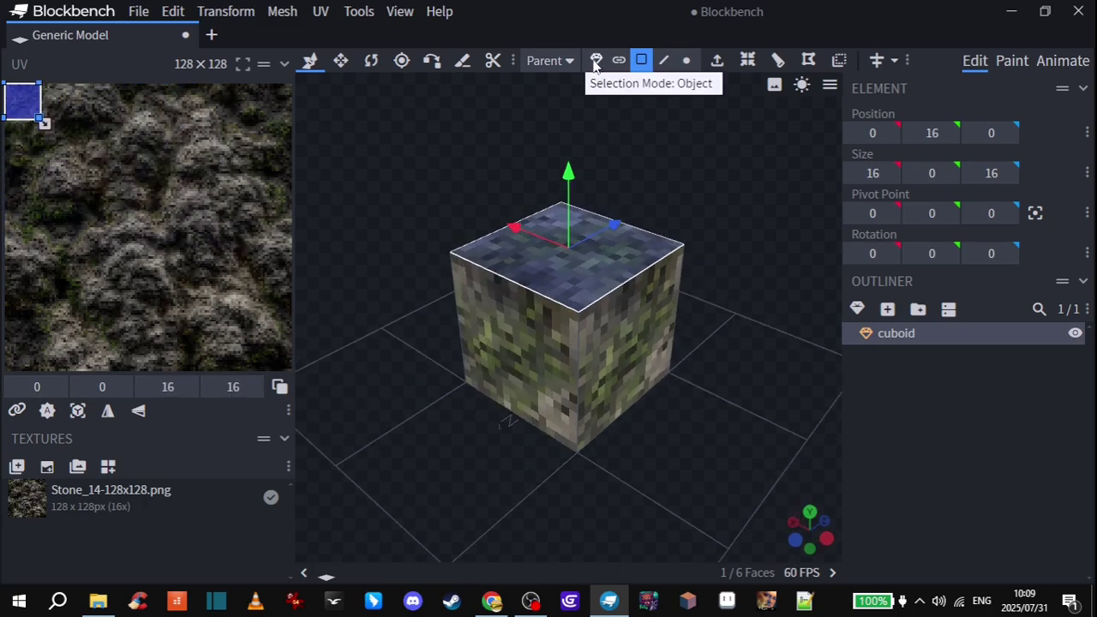
left_click(641, 60)
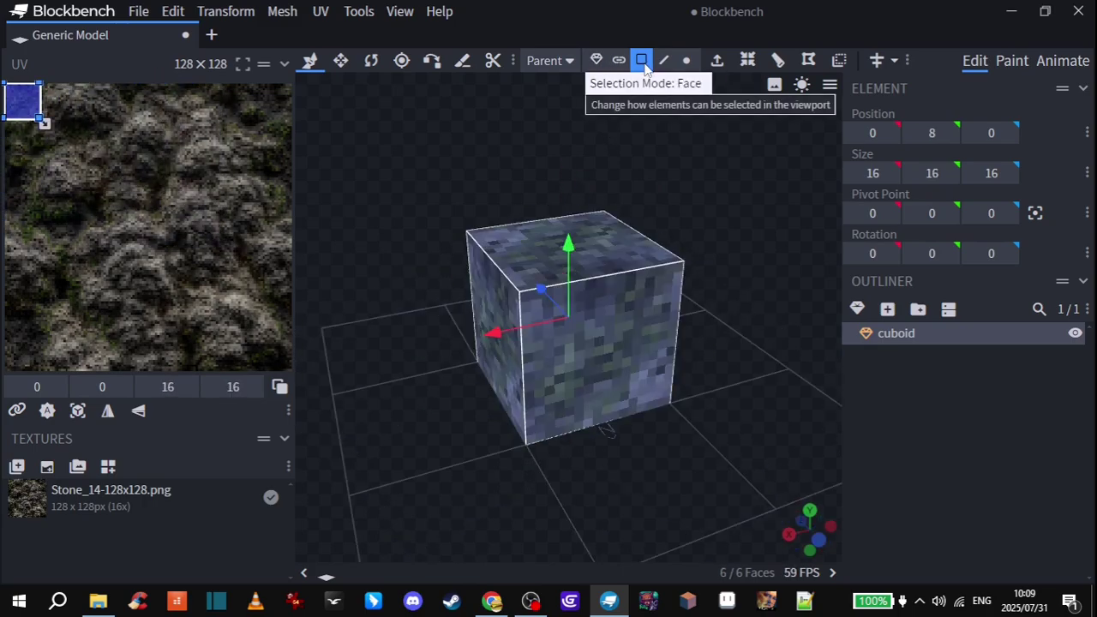
left_click_drag(423, 159, 774, 481)
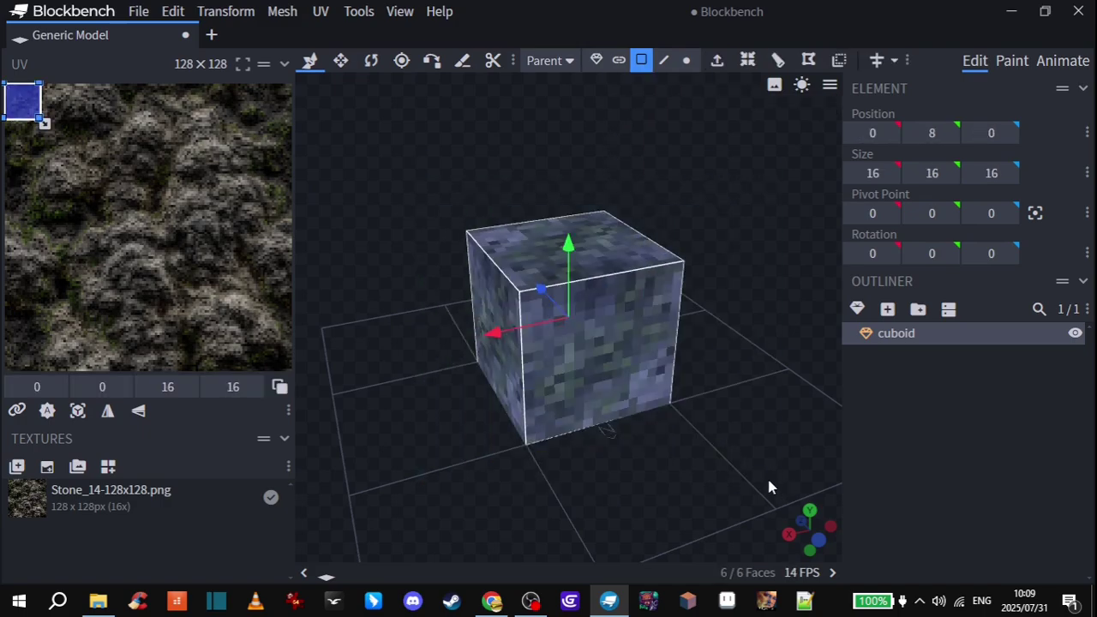
left_click_drag(732, 300, 755, 297)
left_click_drag(44, 125, 303, 388)
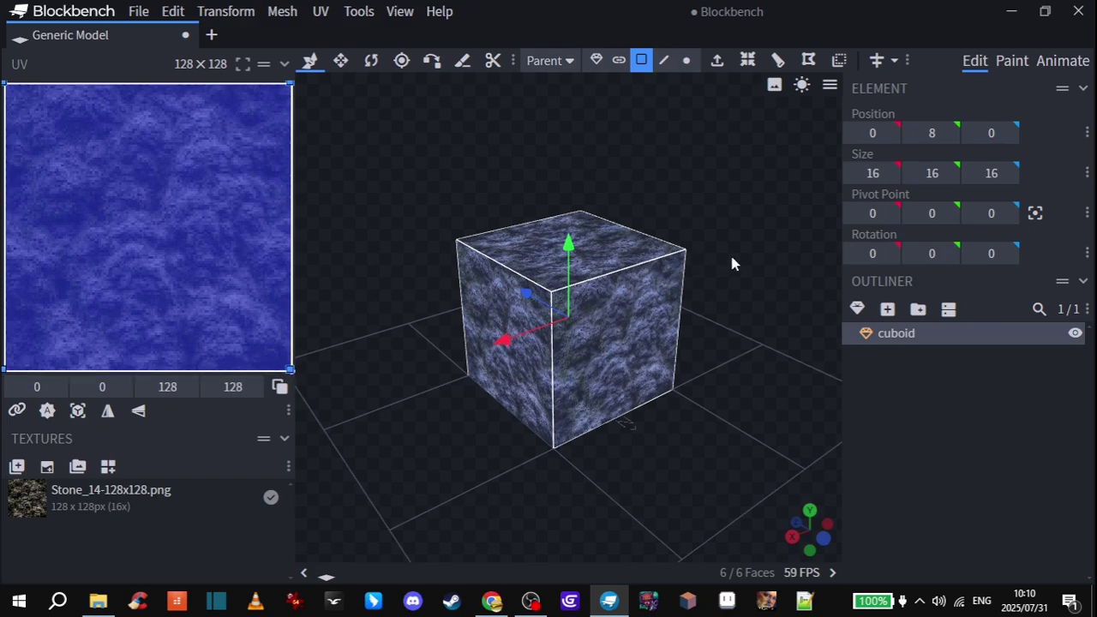
key("1")
left_click_drag(717, 228, 479, 325)
Export the cube as an ASCII glTF model named stone in the BlockBench folder, with export scale 32 and animations excluded.
left_click(138, 11)
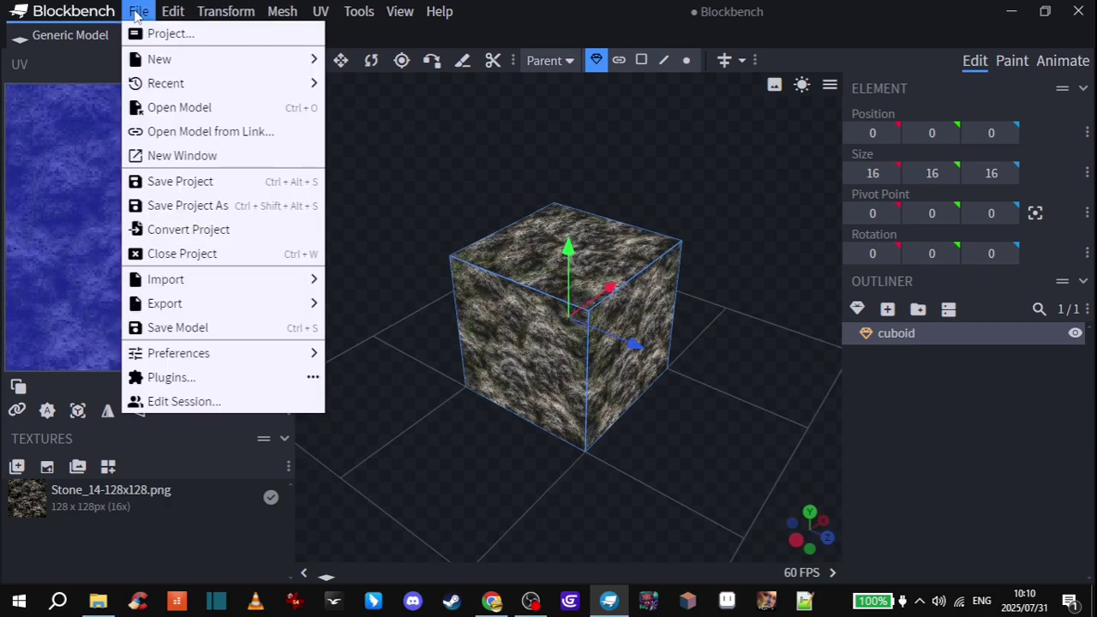
mouse_move(193, 304)
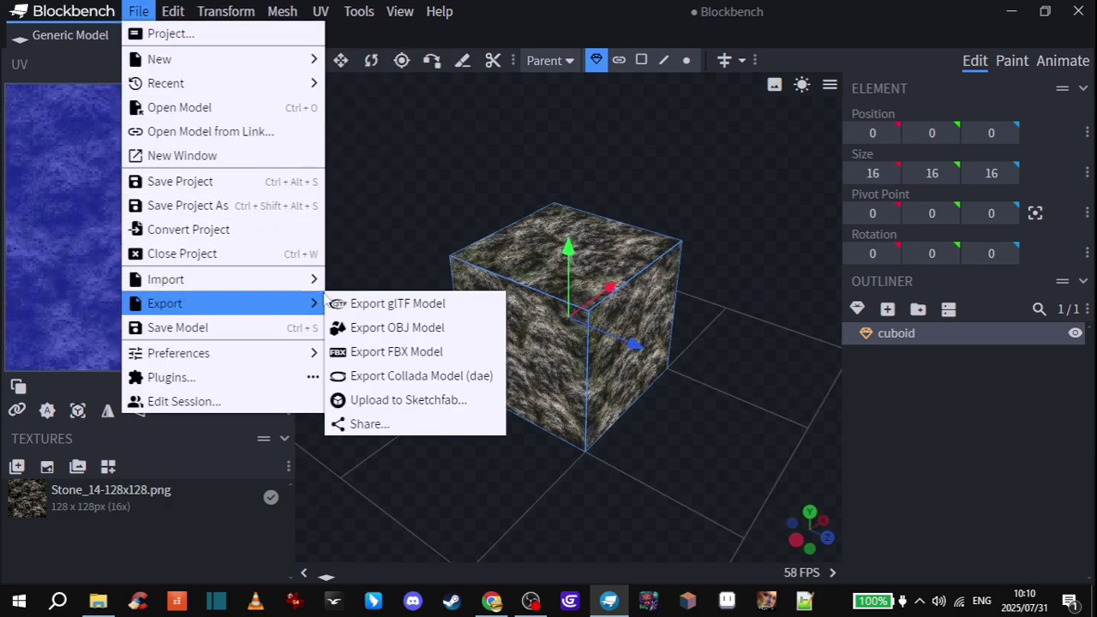
left_click(452, 305)
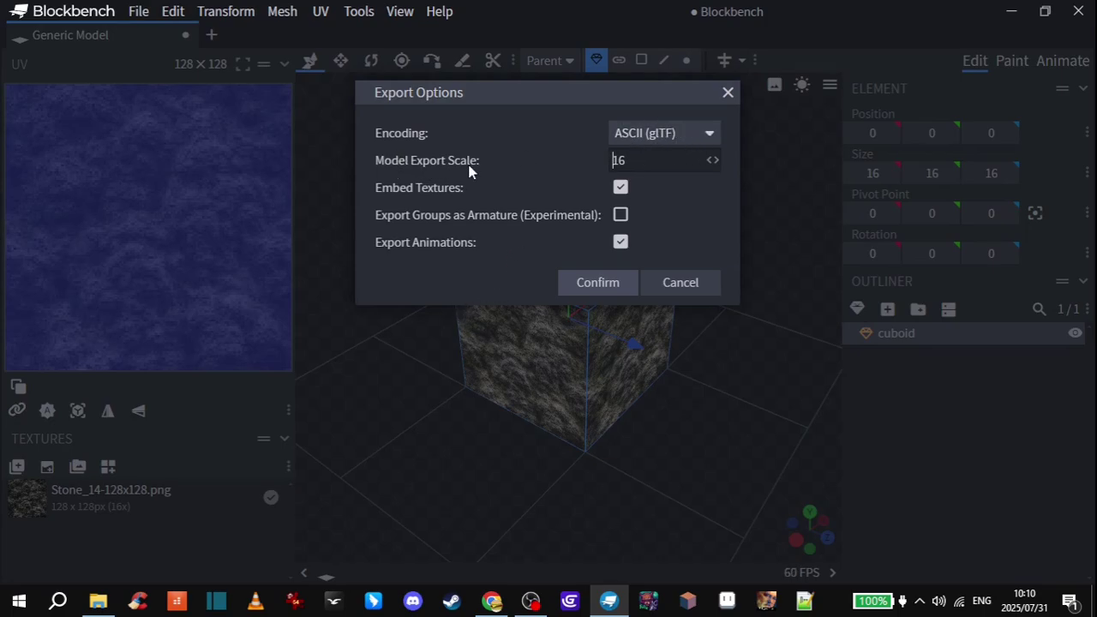
left_click_drag(633, 161, 572, 172)
type("32")
left_click(621, 243)
left_click(597, 283)
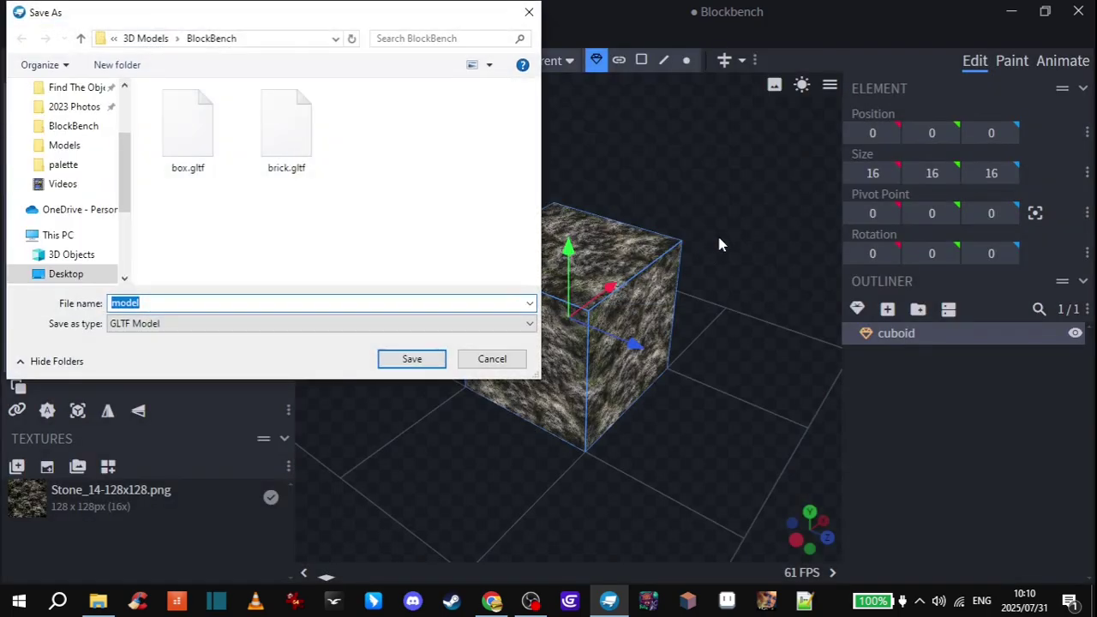
type("stone")
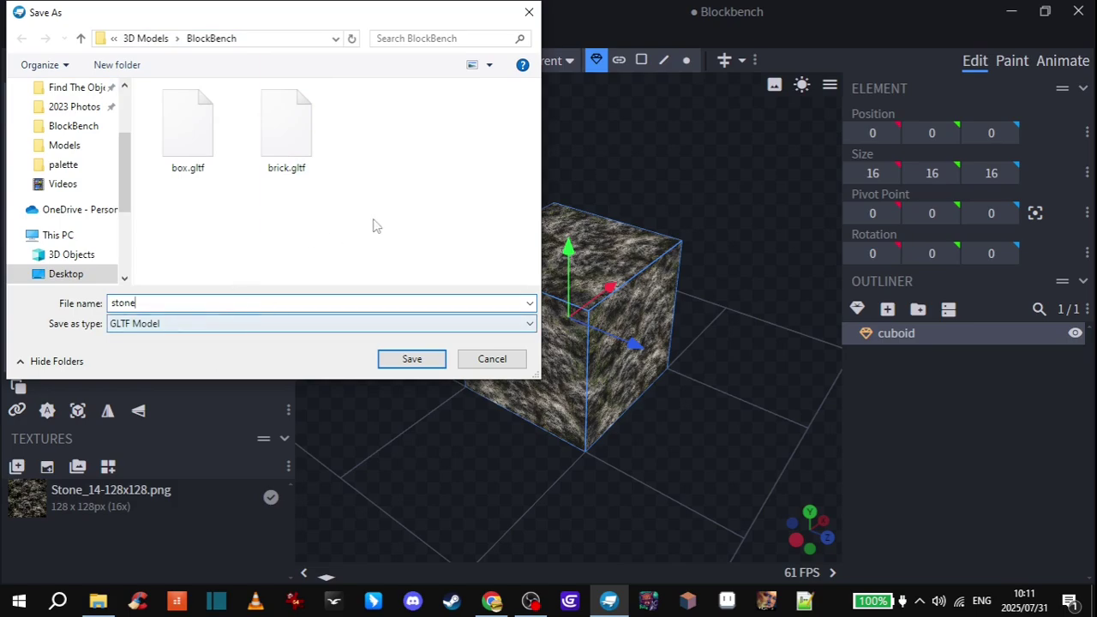
left_click(410, 359)
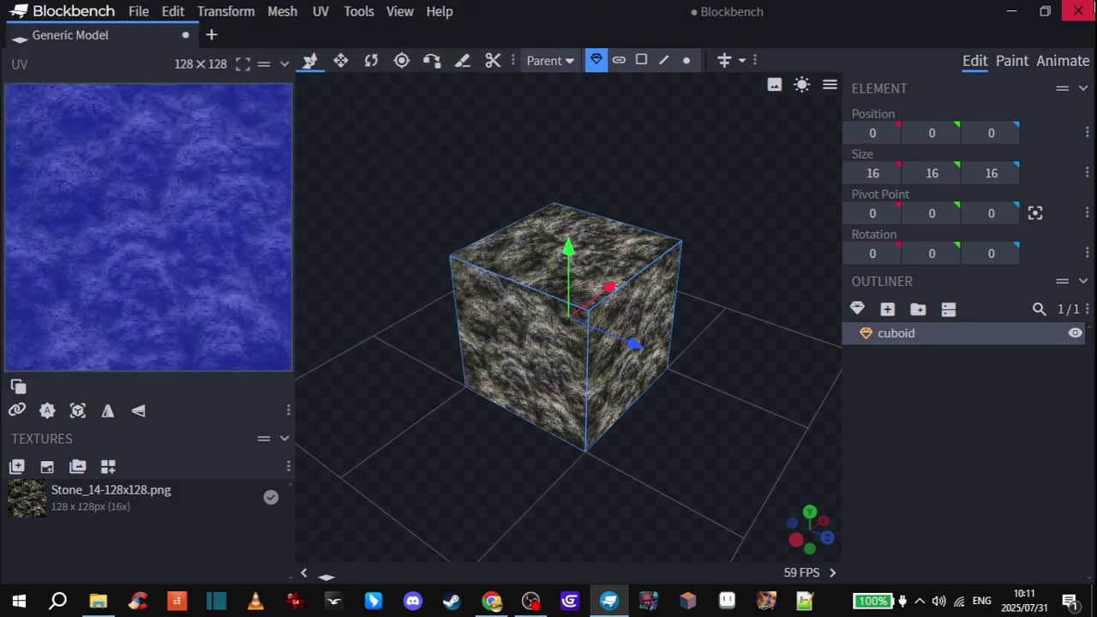
Close Blockbench and open the Models folder of the TestyTest project inside Utilities > Easy FPS Editor_DEV (Alpha 46).
left_click(1079, 11)
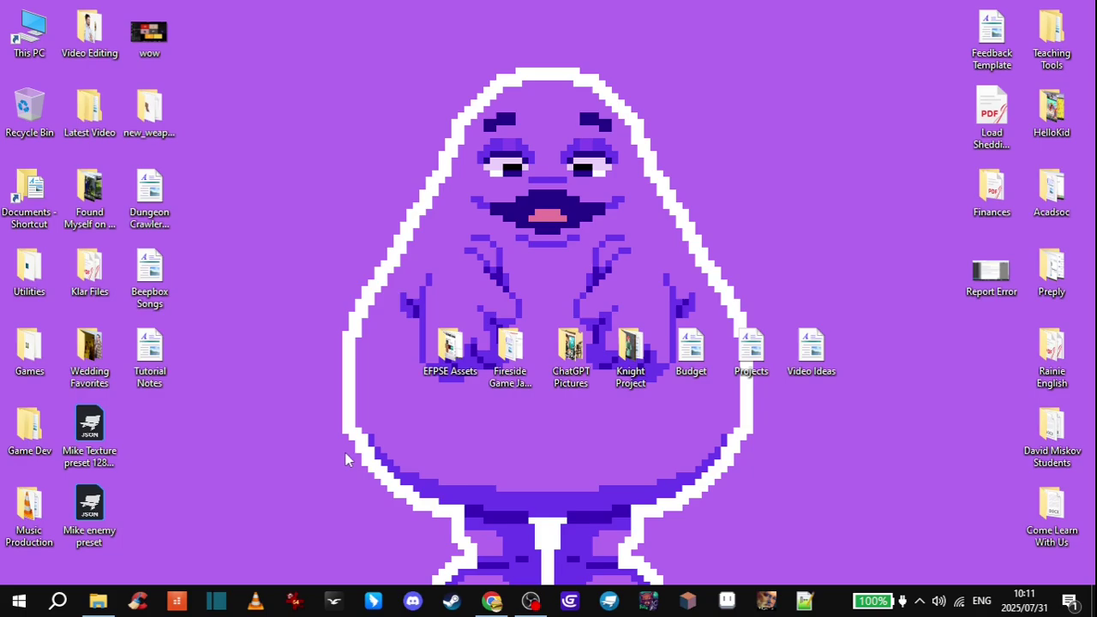
double_click(36, 283)
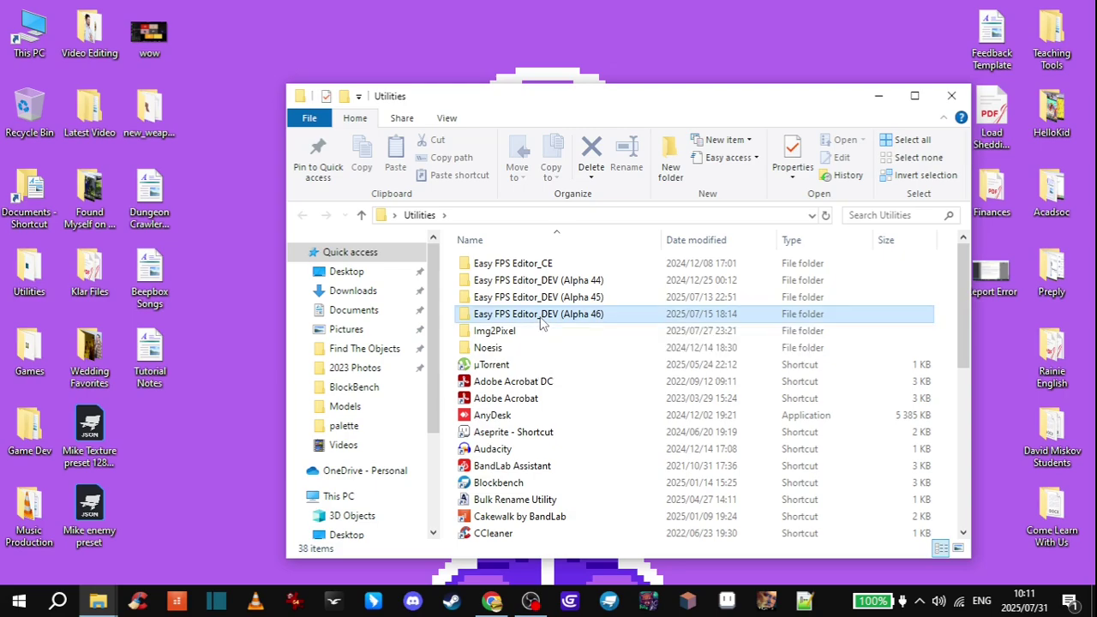
double_click(540, 316)
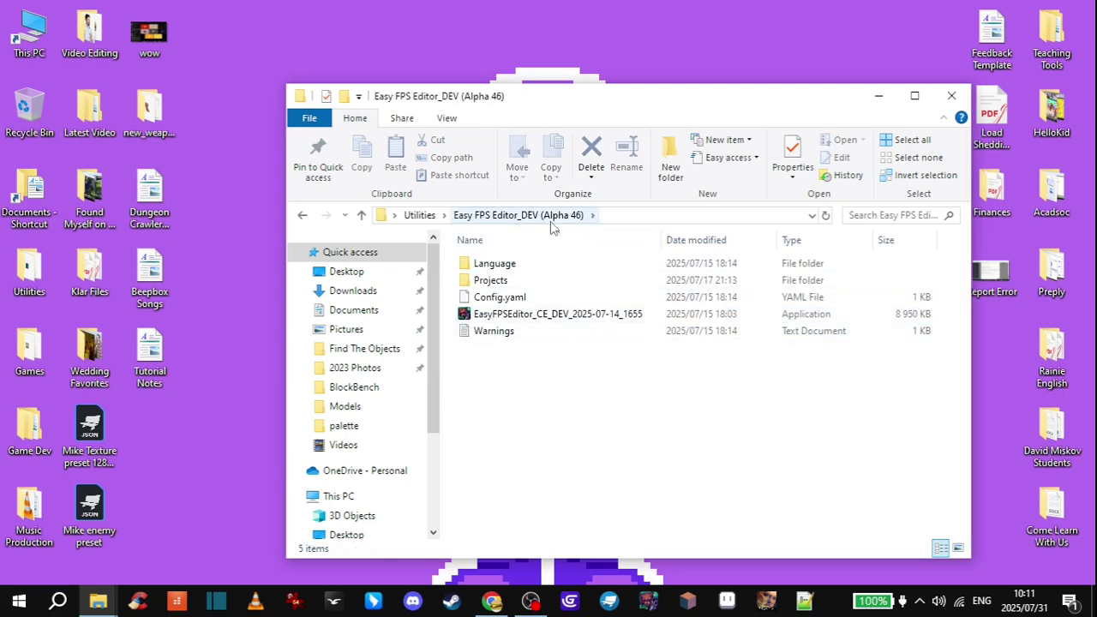
left_click(507, 287)
double_click(506, 287)
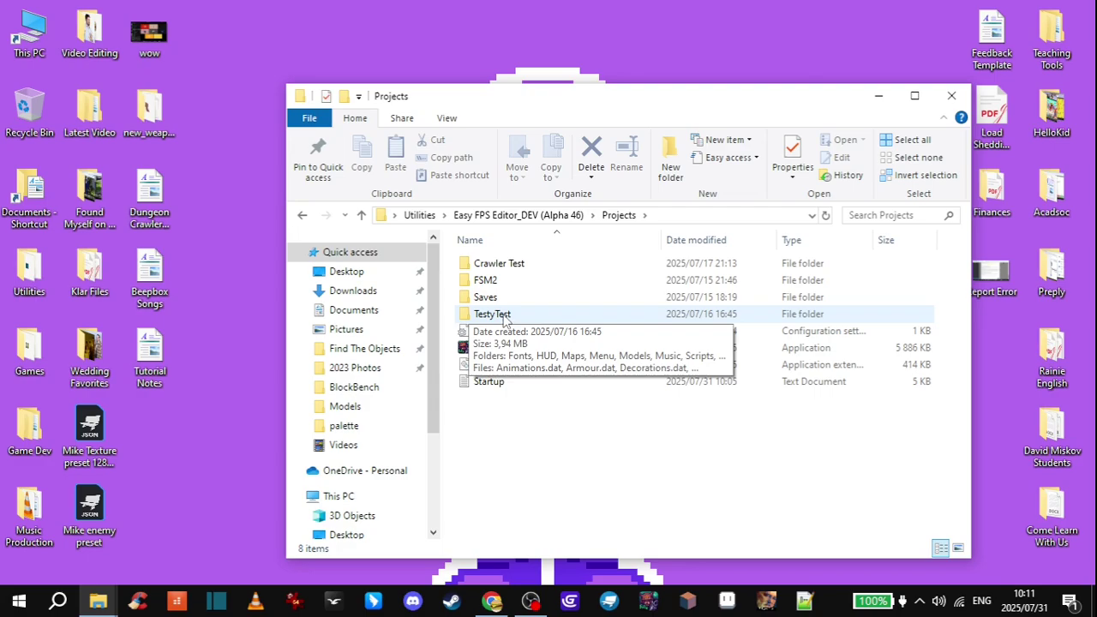
double_click(497, 314)
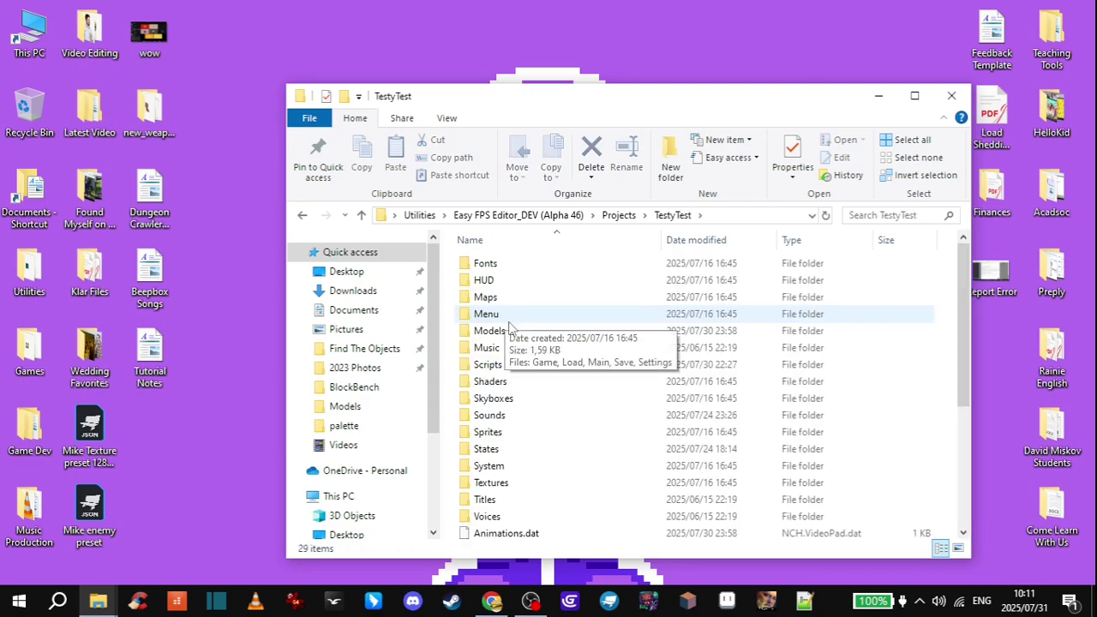
double_click(490, 331)
left_click_drag(623, 108, 879, 134)
Copy stone.gltf from EFPSE Assets > 3D Models > BlockBench into the project's Models folder and close the source folder.
left_click(445, 371)
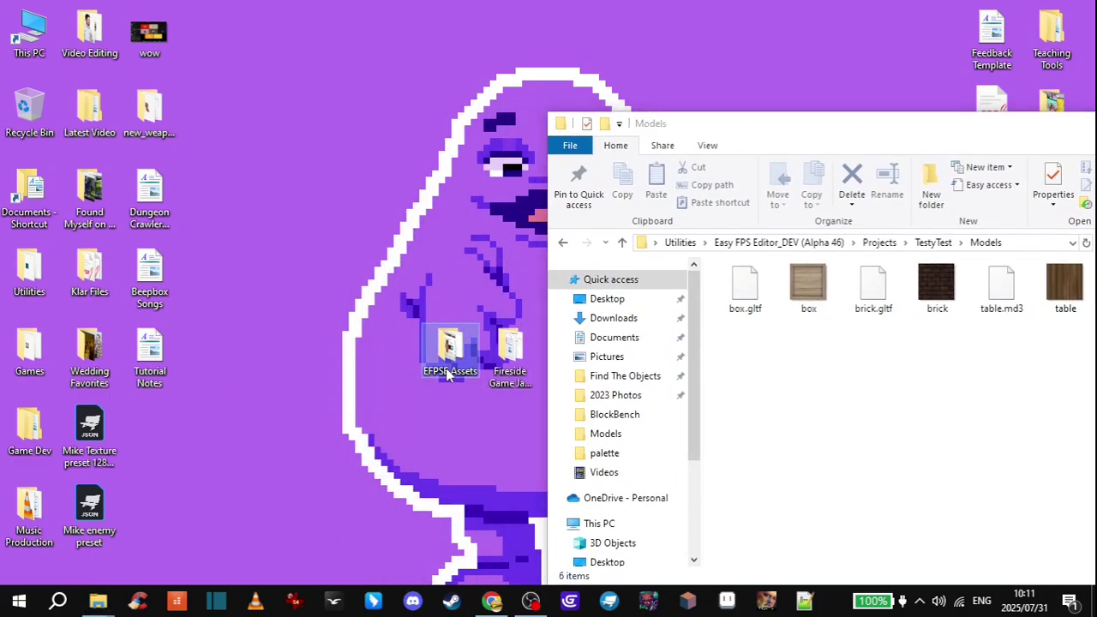
double_click(447, 373)
double_click(257, 180)
double_click(225, 182)
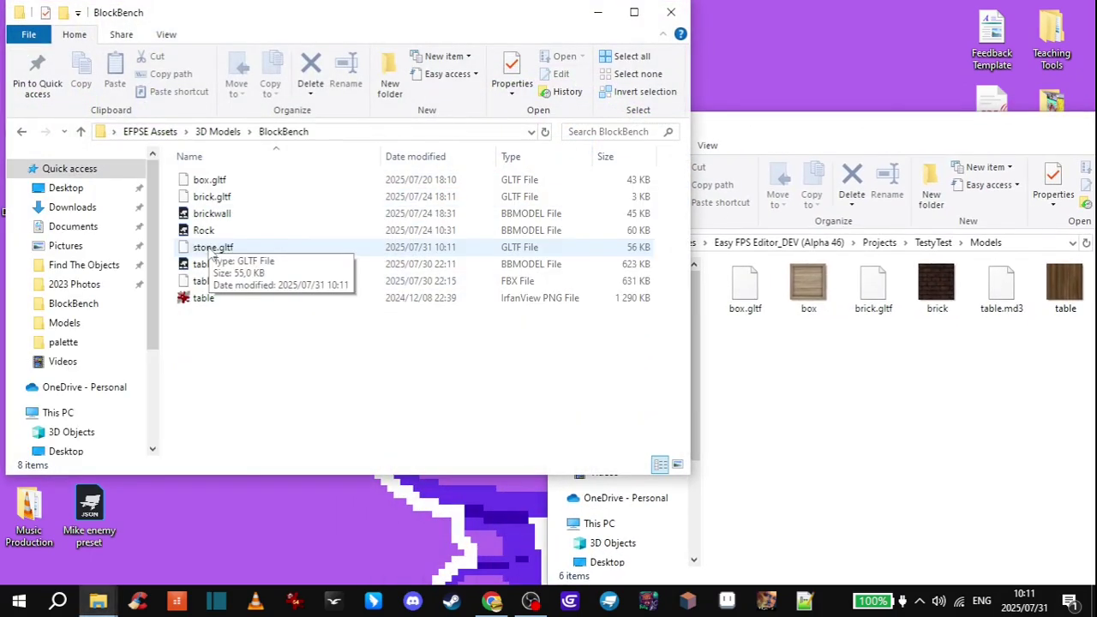
left_click(226, 248)
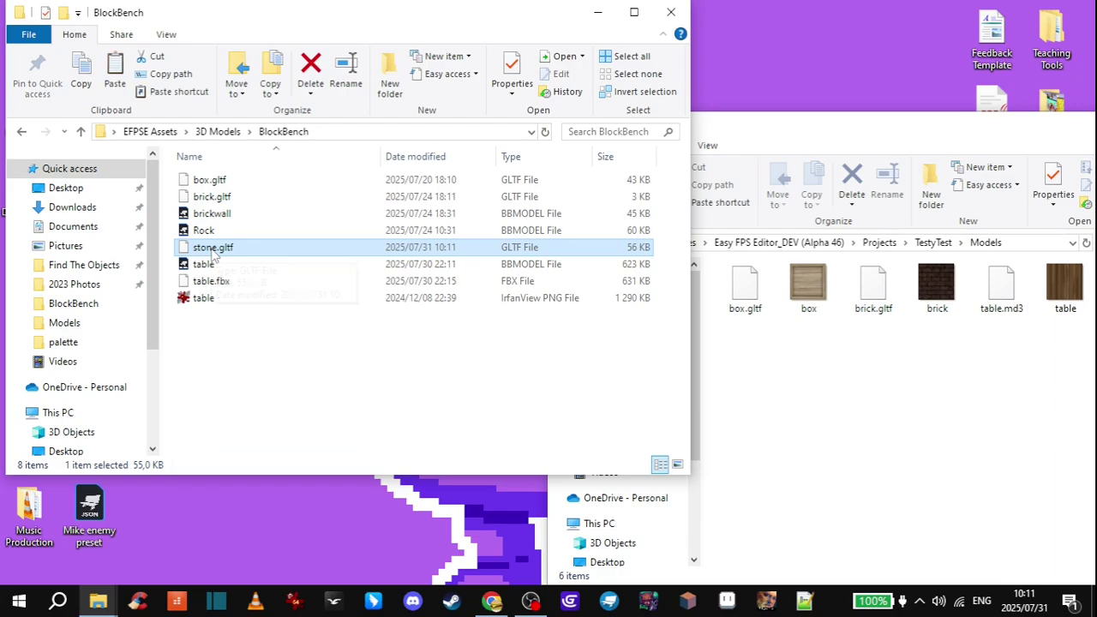
left_click(865, 385)
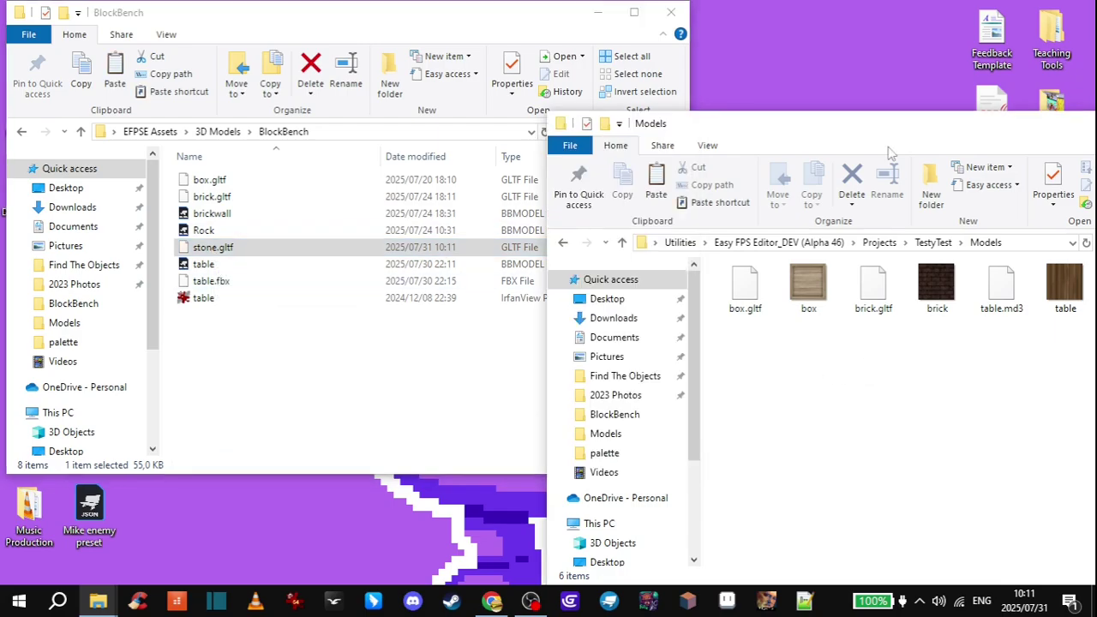
key("ctrl+v")
left_click_drag(898, 133, 662, 105)
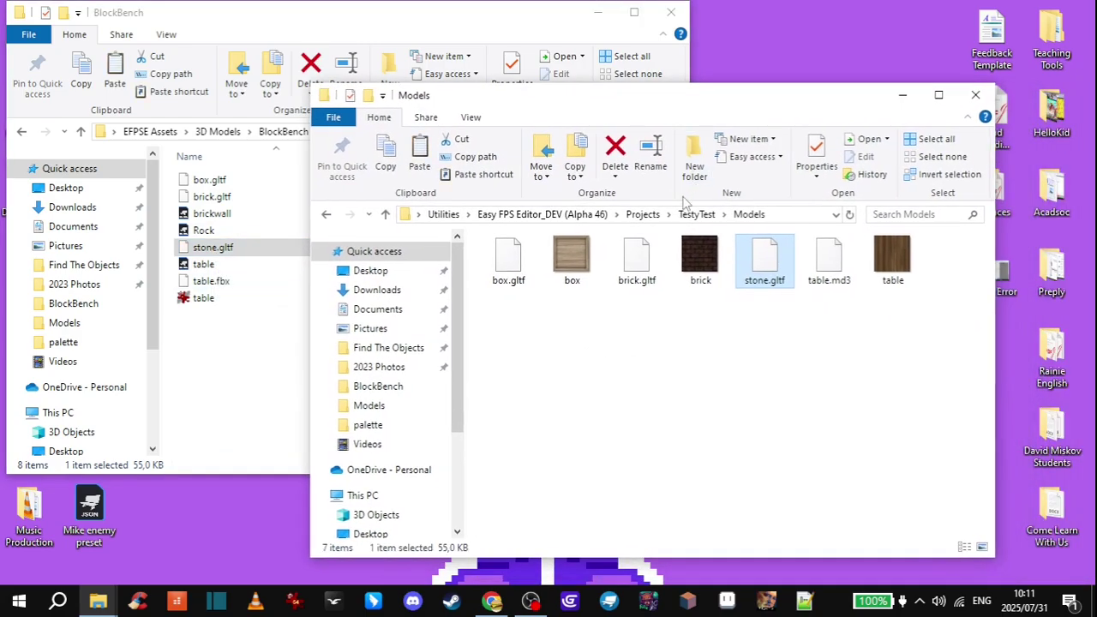
left_click(671, 12)
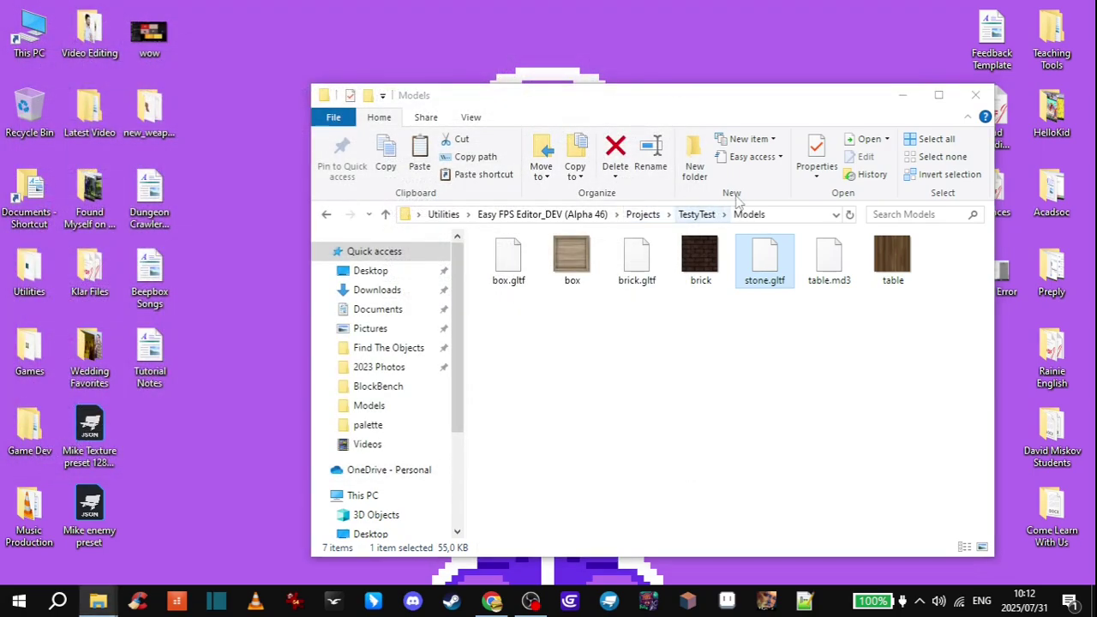
Copy the Stone_14-128x128 texture from Tiny Texture Pack 2 > 128x128 > Stone into the project's Models folder.
left_click(789, 333)
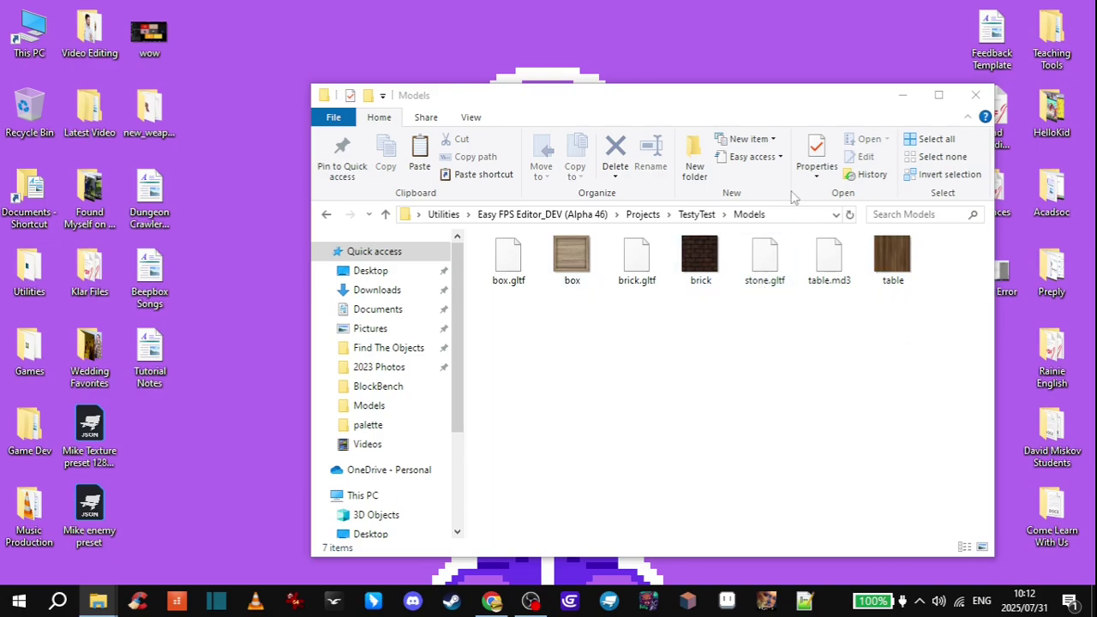
left_click_drag(881, 99, 295, 135)
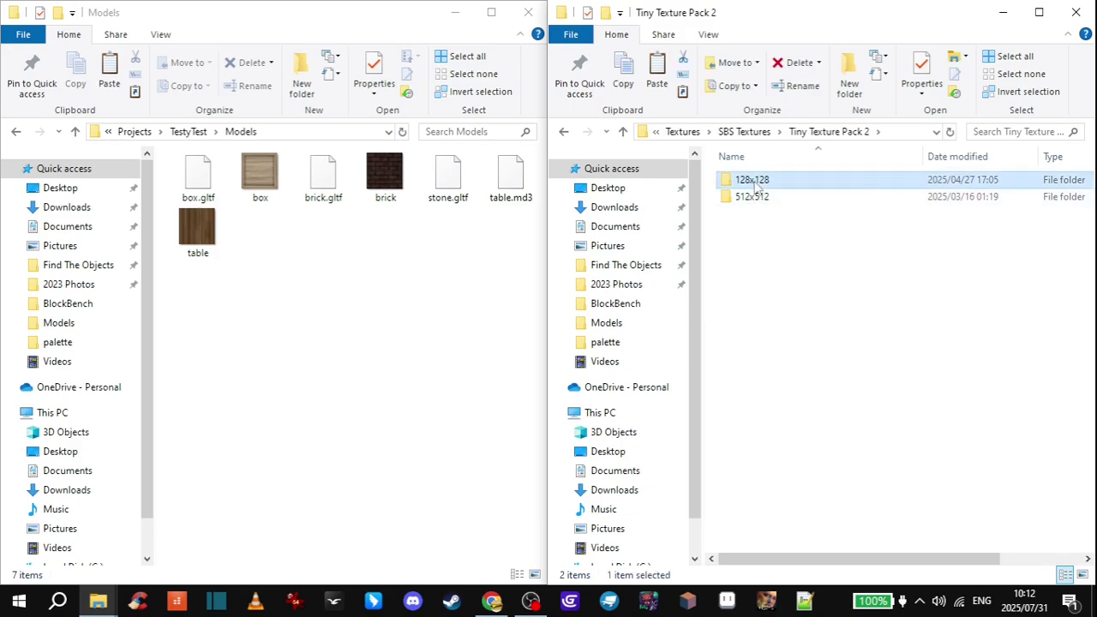
double_click(745, 181)
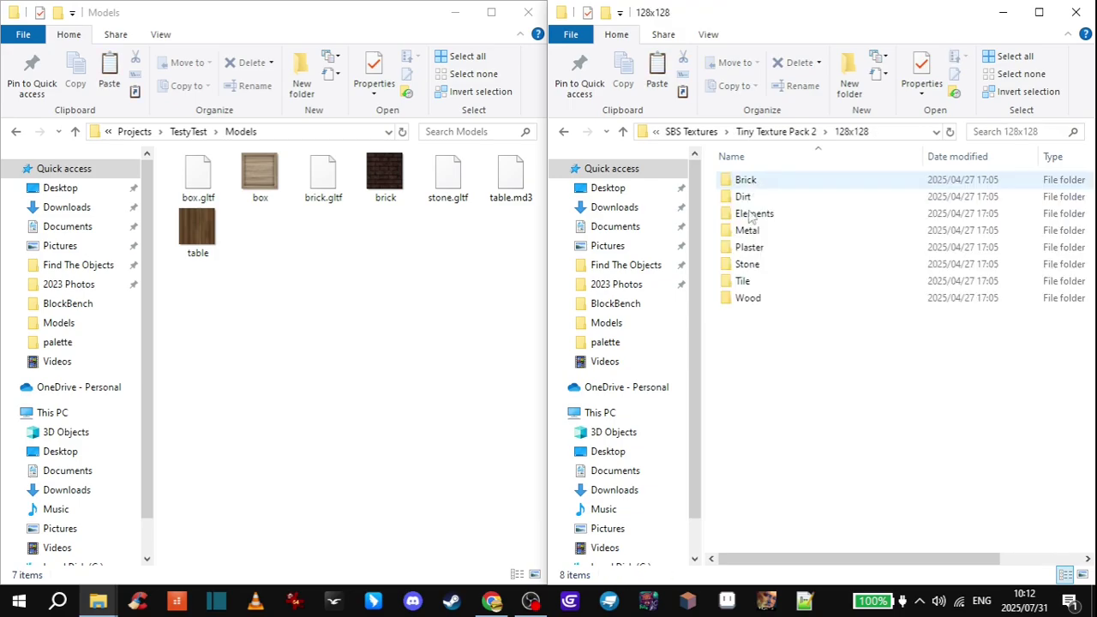
double_click(759, 264)
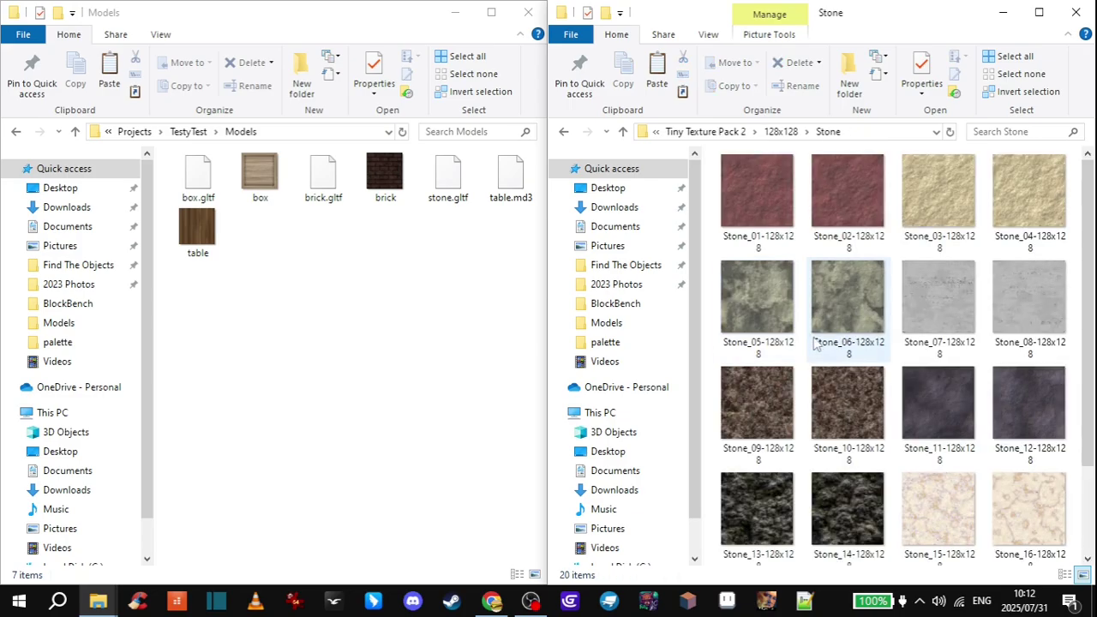
scroll(819, 360, "down", 1)
left_click(846, 415)
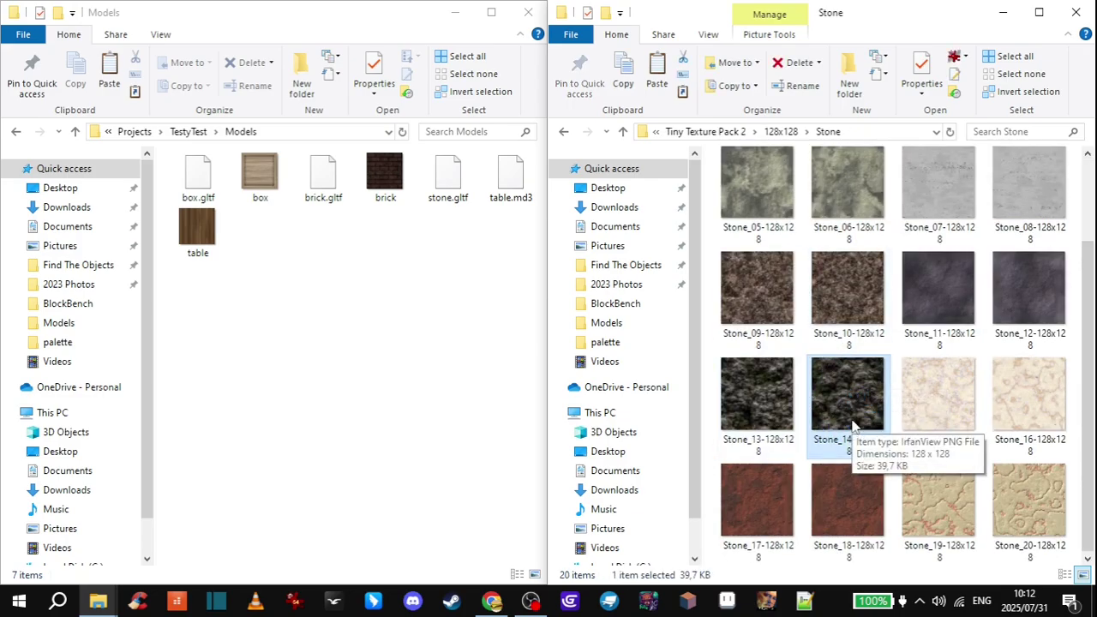
left_click(324, 355)
key("ctrl+v")
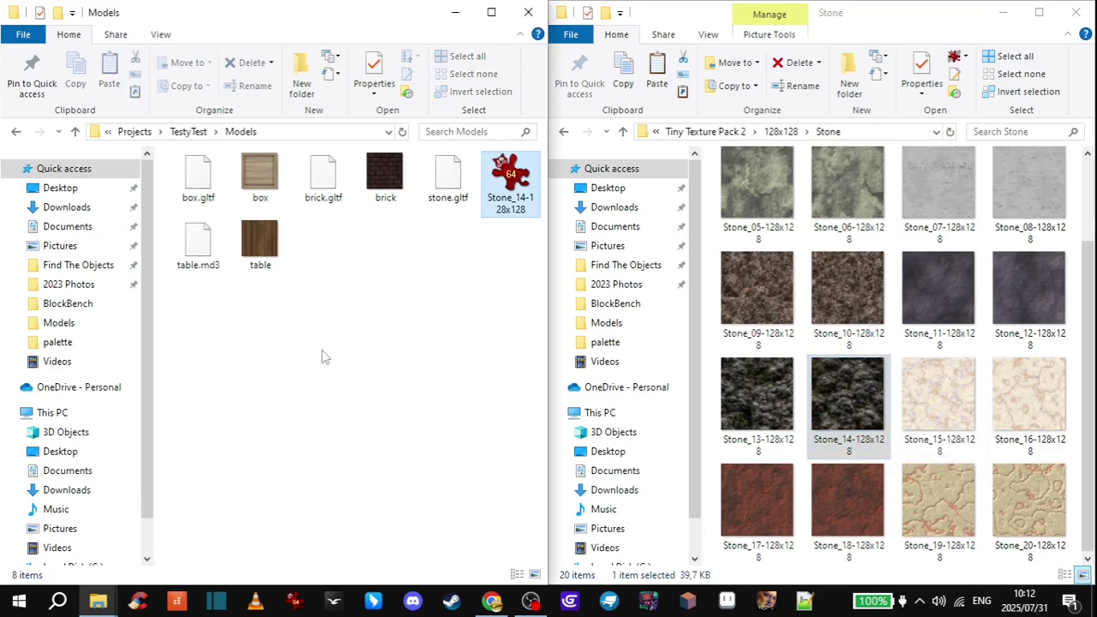
Maximize the Models folder and rename the copied Stone_14-128x128 image to stone.
key("super+Up")
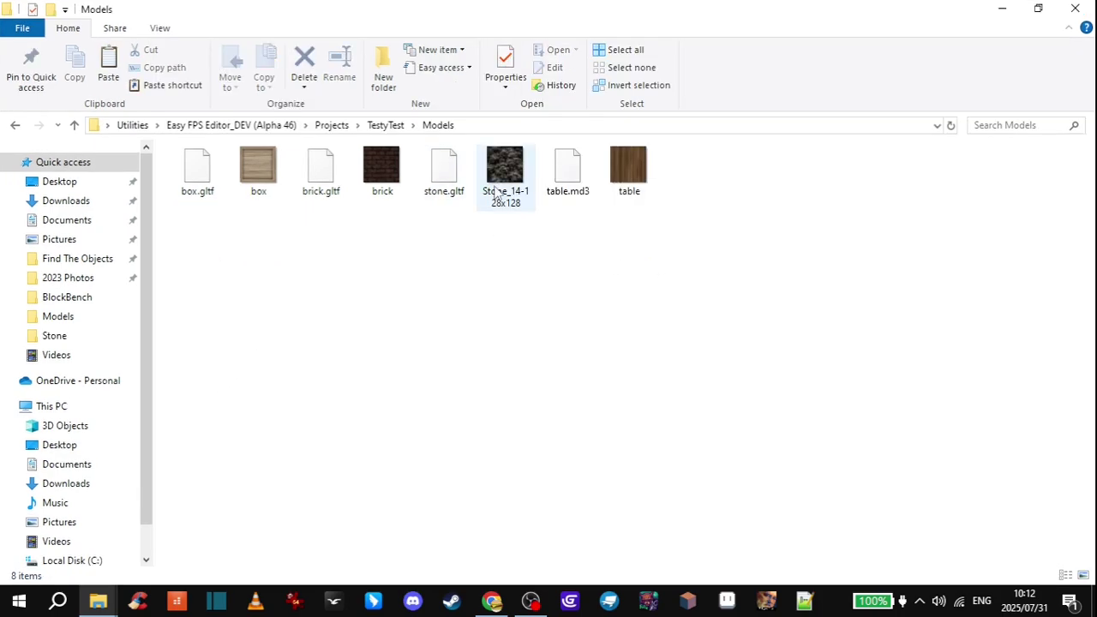
left_click(501, 200)
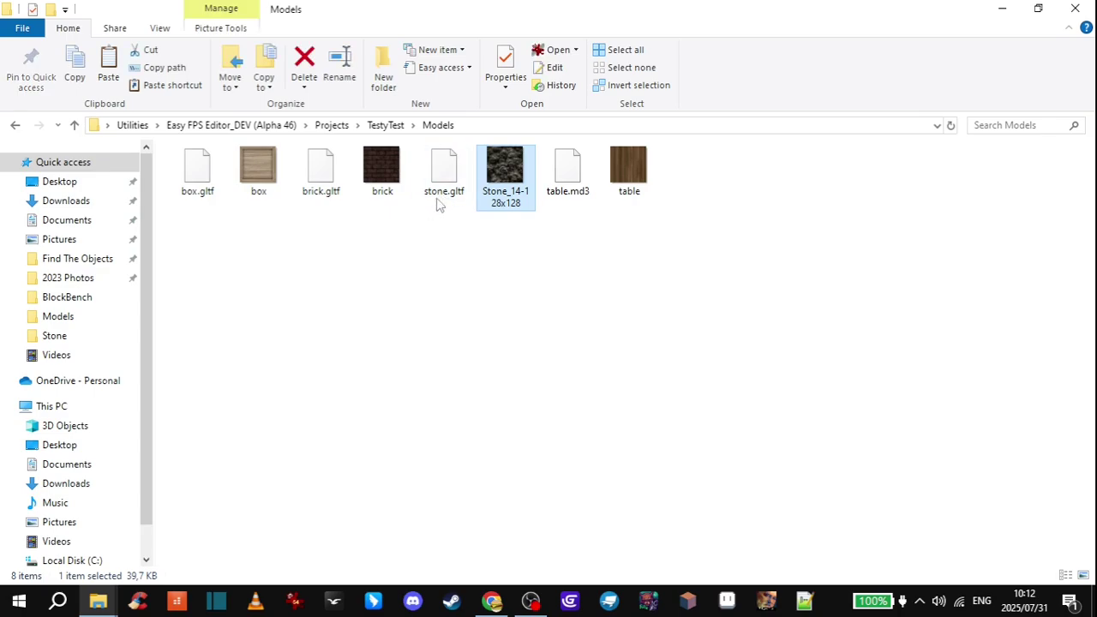
left_click(506, 197)
type("stone")
key("Return")
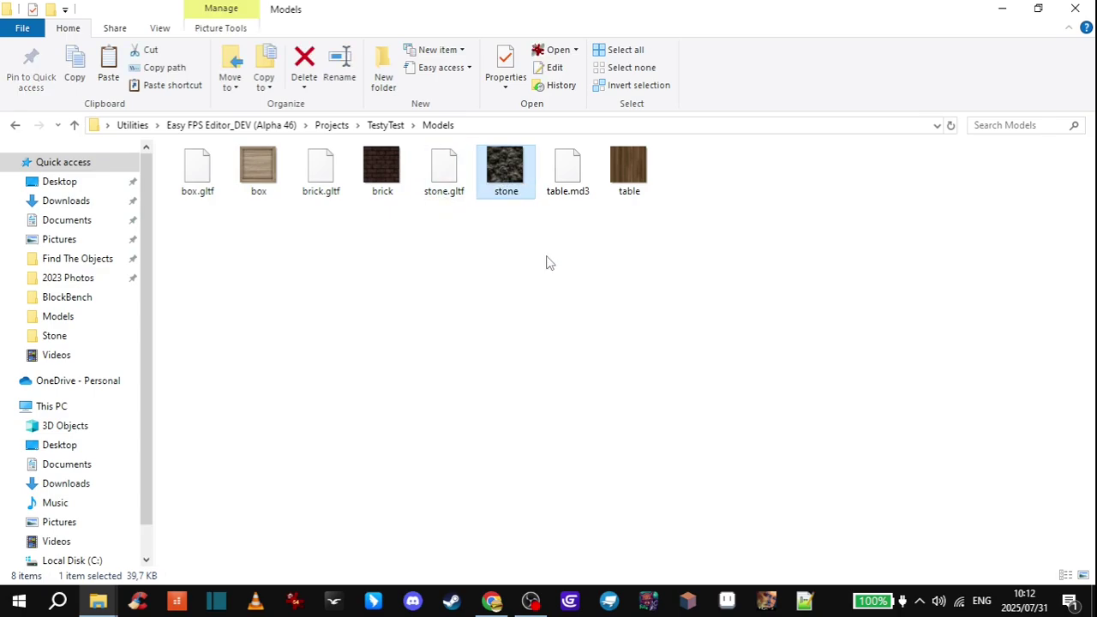
left_click(555, 244)
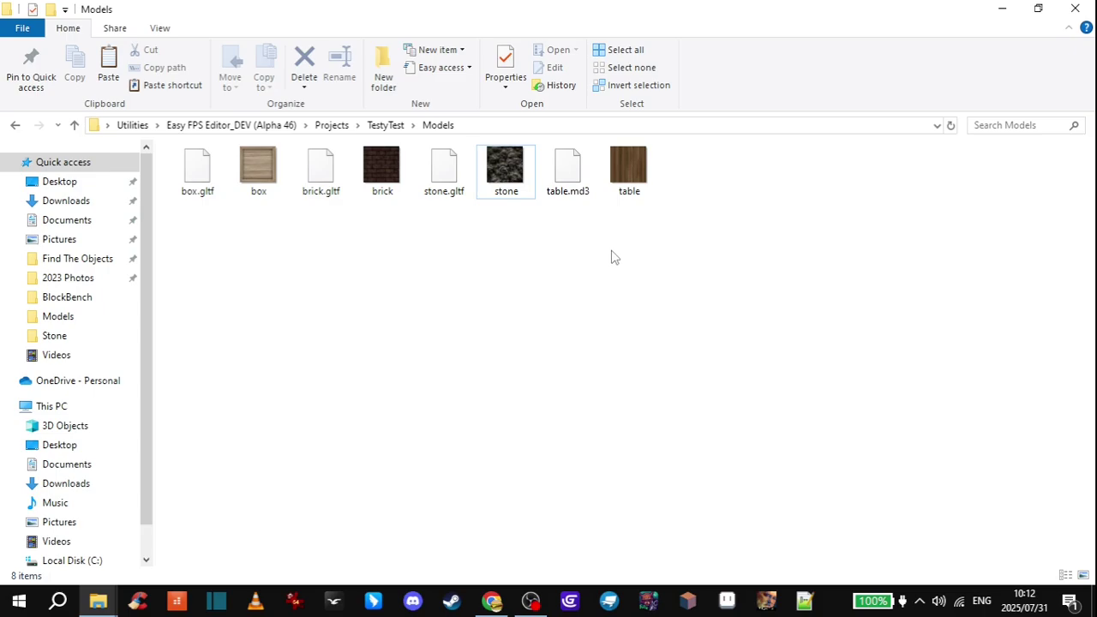
left_click(444, 182)
left_click(484, 234)
left_click(509, 185)
left_click(526, 248)
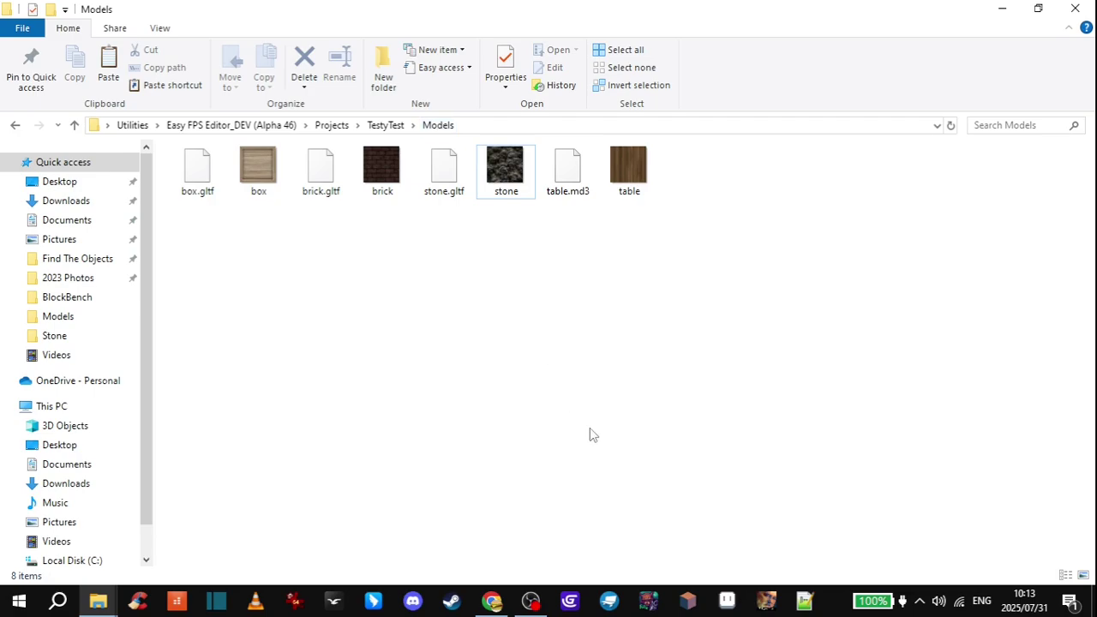
Switch to EasyFPSEditor CE, dismiss the greeting and open the TestyTest project.
left_click(649, 598)
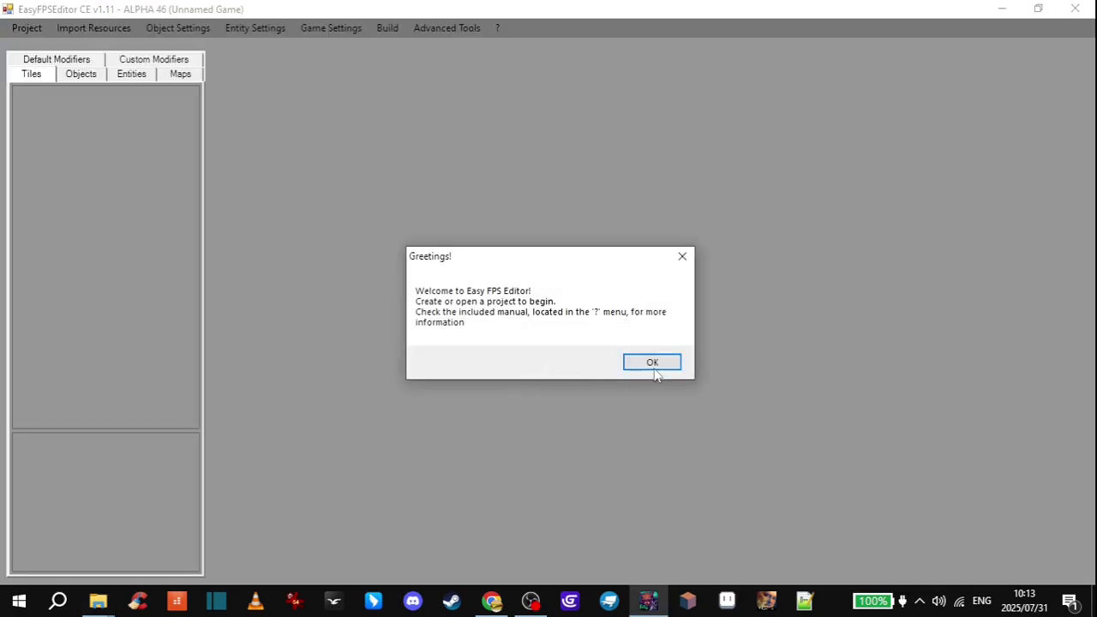
left_click(648, 366)
left_click(465, 171)
double_click(465, 173)
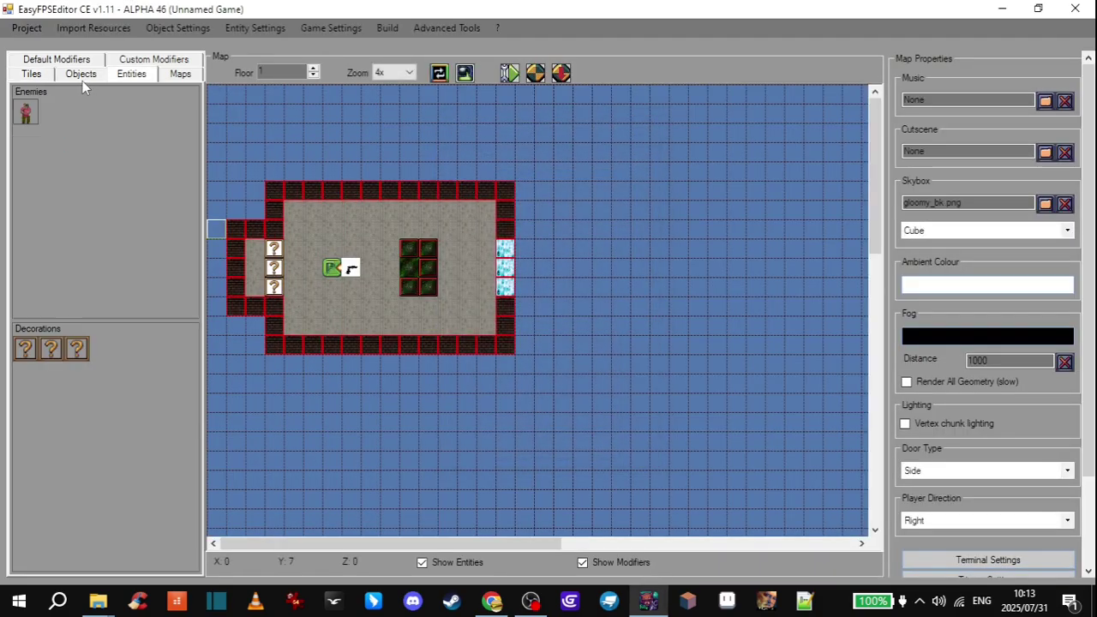
Add a new decoration named stone in the Decoration Settings.
left_click(255, 27)
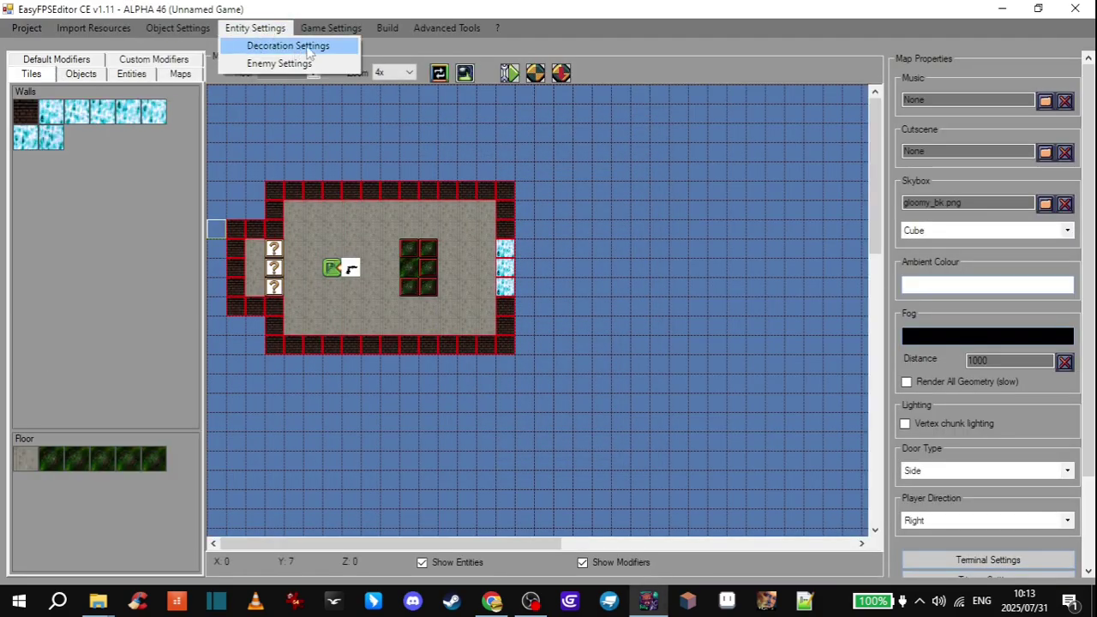
left_click(258, 43)
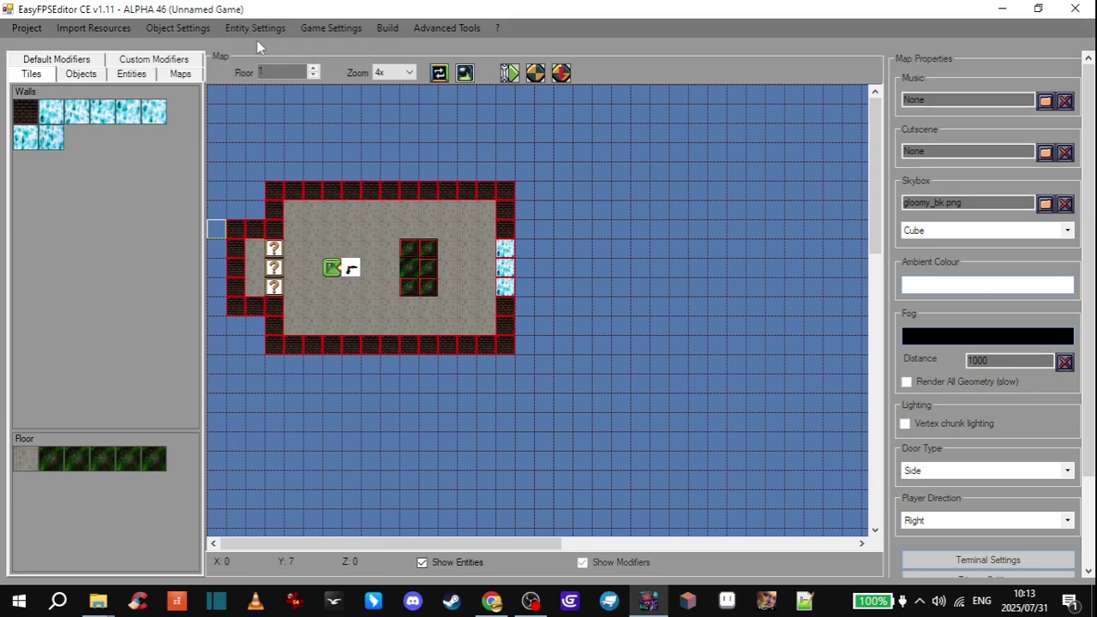
left_click(448, 427)
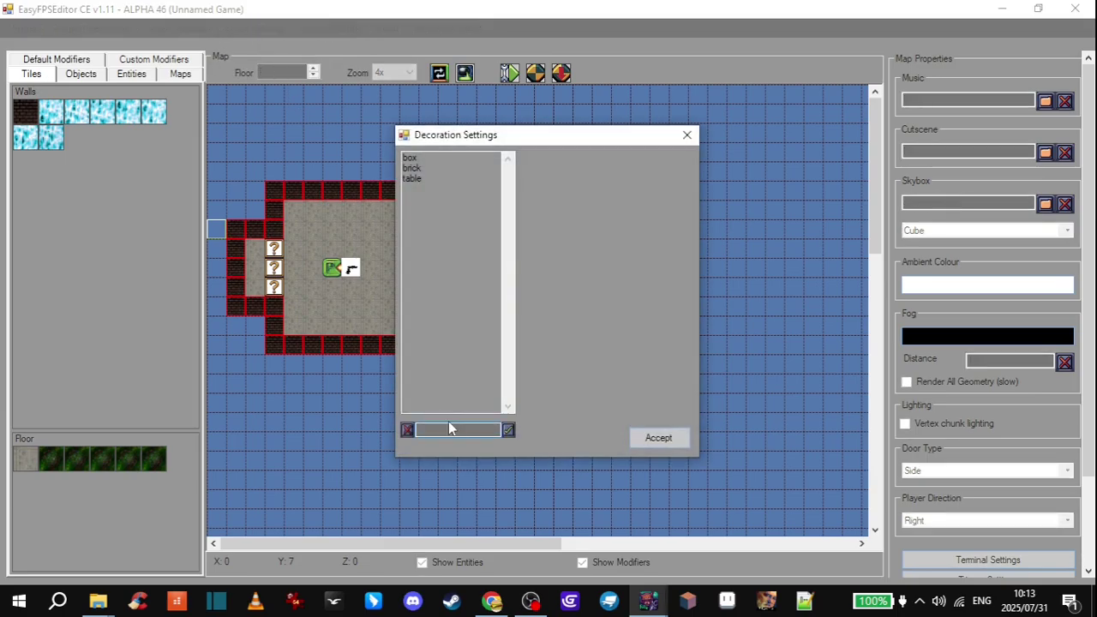
type("stone")
left_click(508, 430)
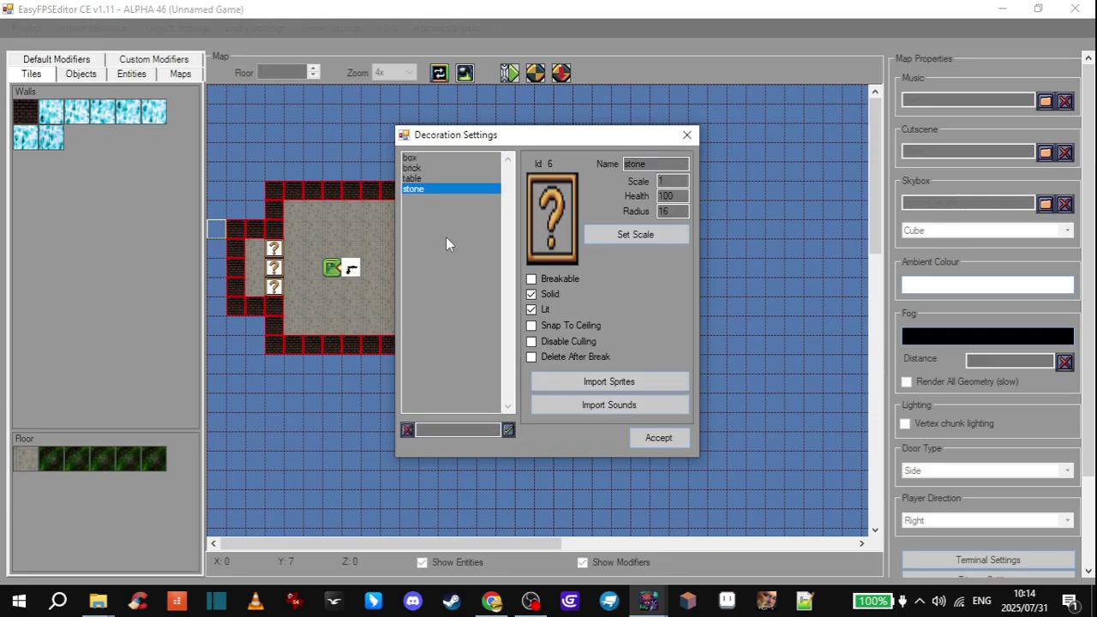
Enable Breakable and Delete After Break for the stone decoration, keep Solid and Lit on, and accept the decoration settings.
left_click(543, 279)
left_click(533, 311)
double_click(678, 182)
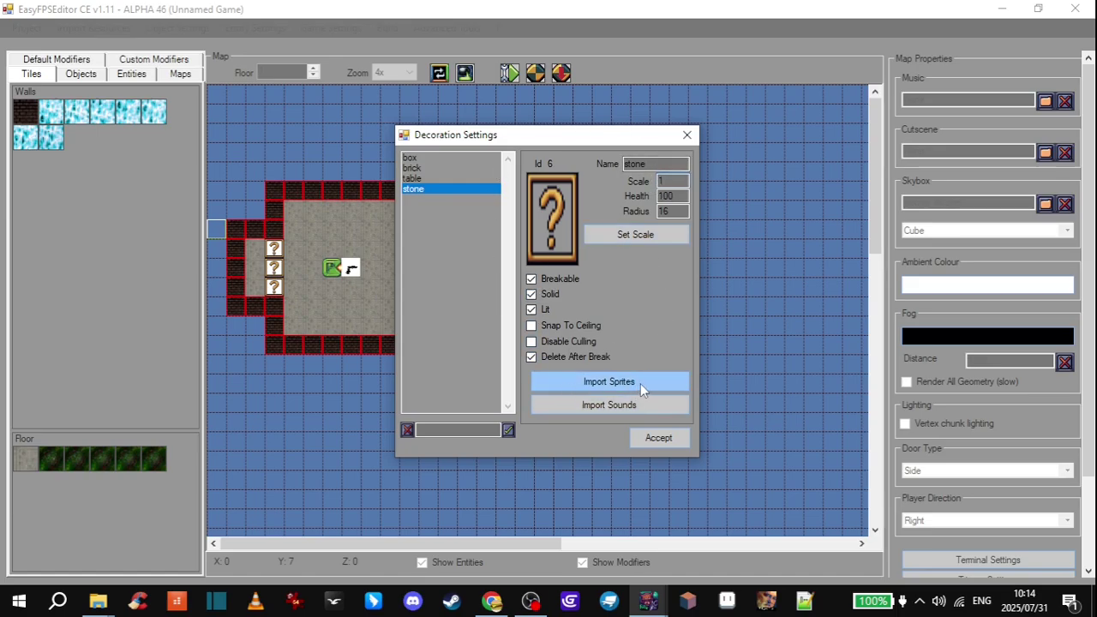
left_click(669, 441)
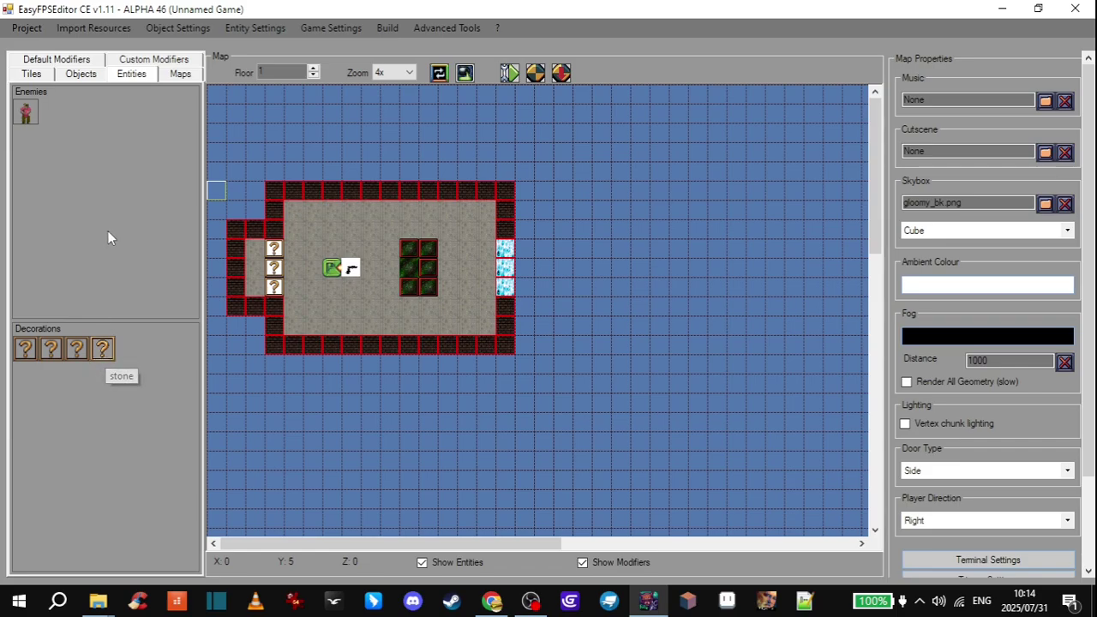
Add the stone decoration as a new entry in the 3D Model Configurator.
left_click(454, 29)
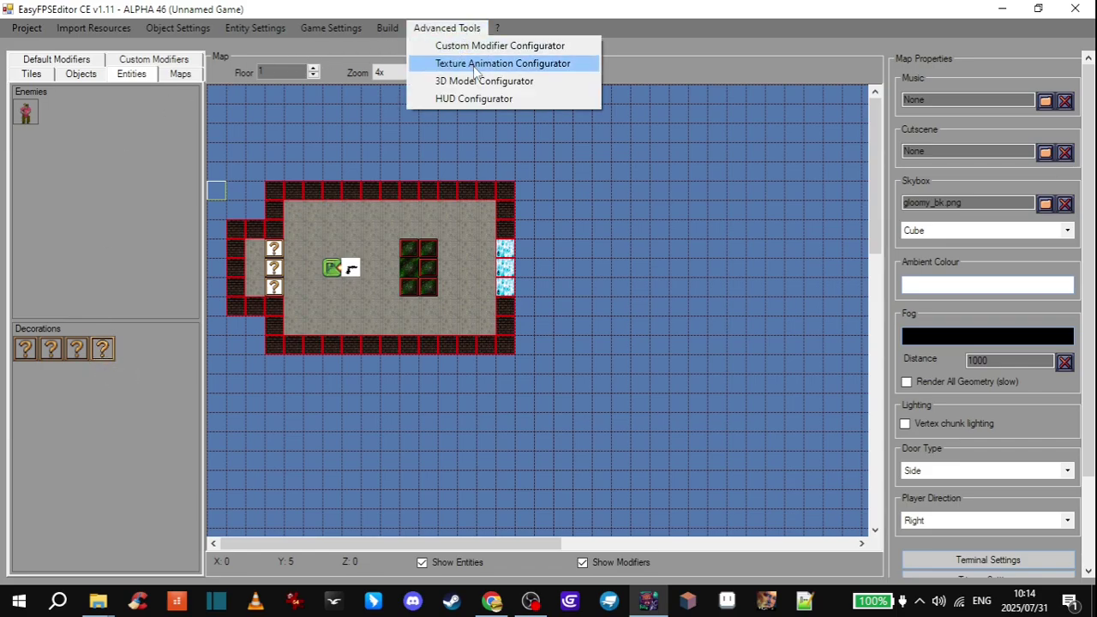
left_click(524, 84)
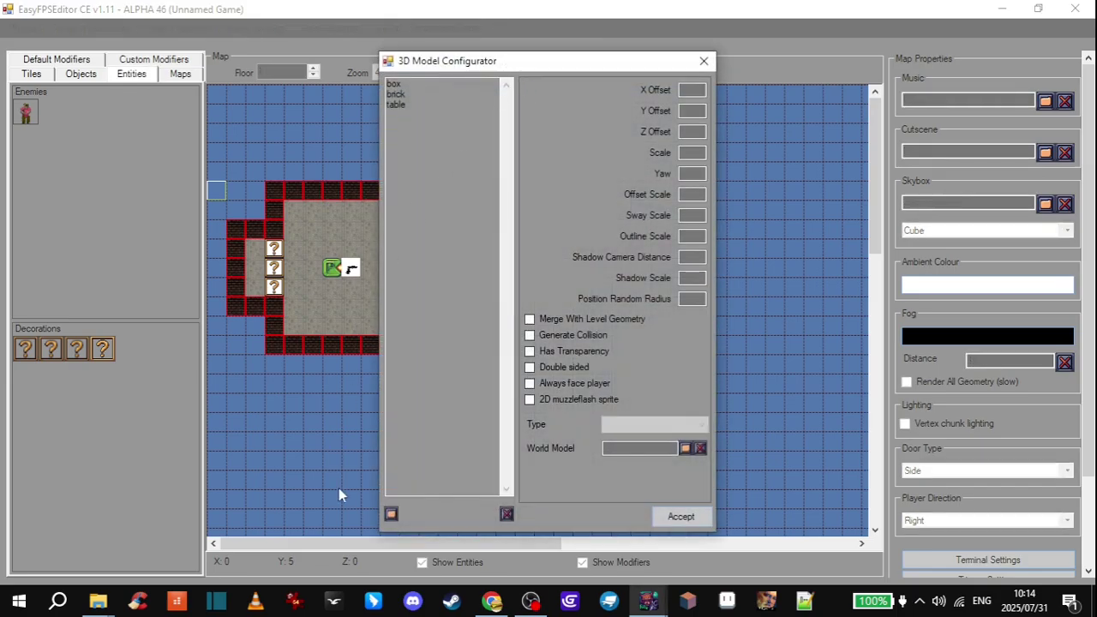
left_click(391, 515)
left_click(470, 189)
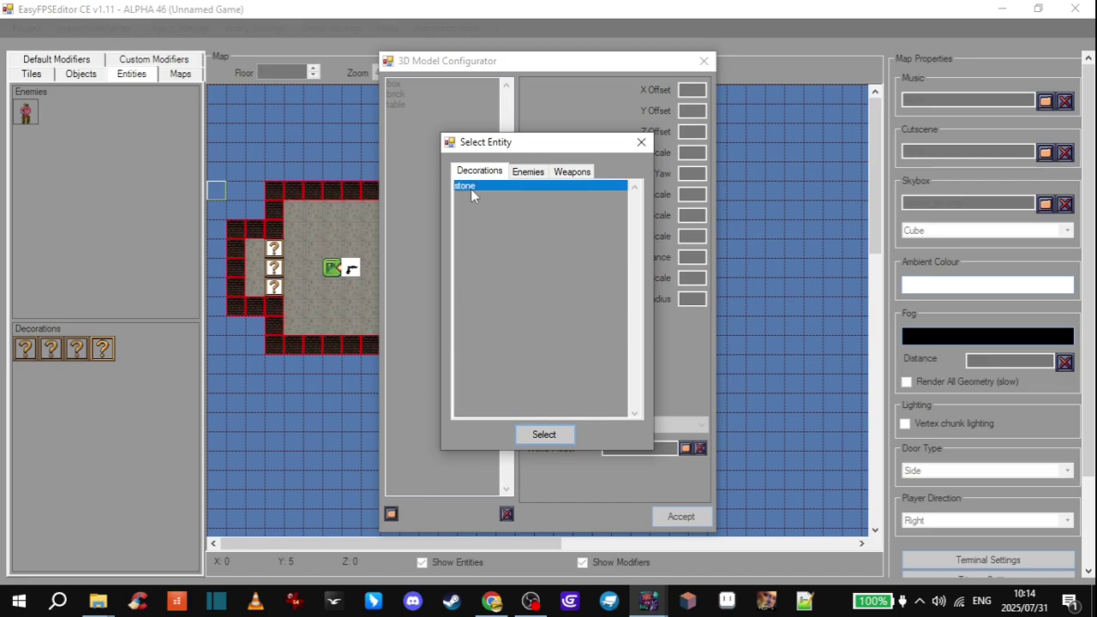
left_click(540, 435)
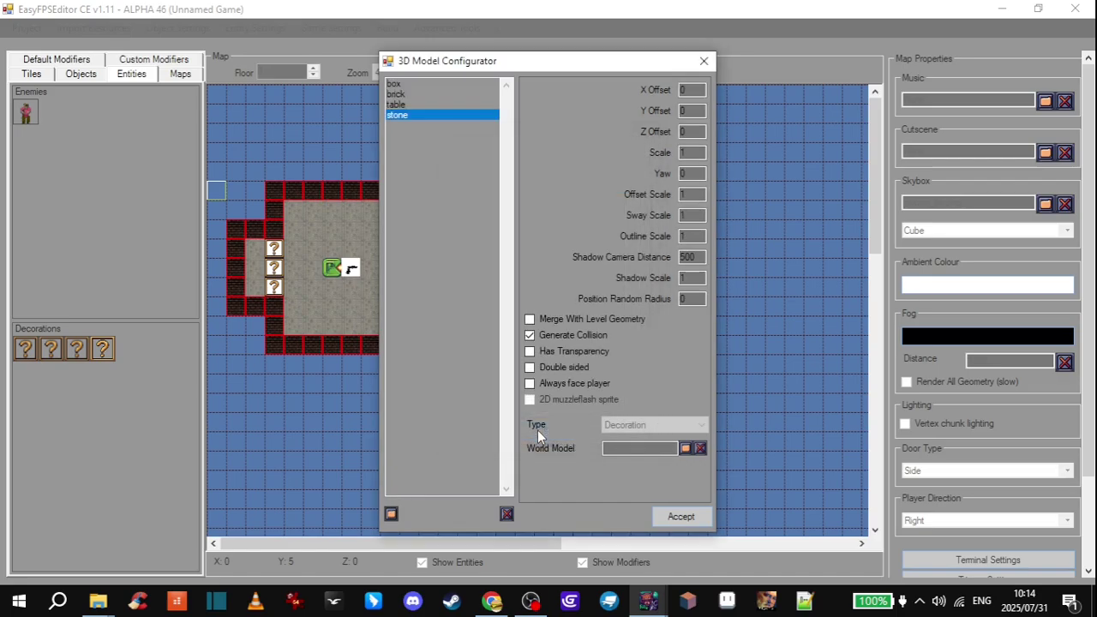
Assign the GLTF file stone.gltf from the project's Models folder as the stone entry's world model and accept the configuration.
left_click(685, 449)
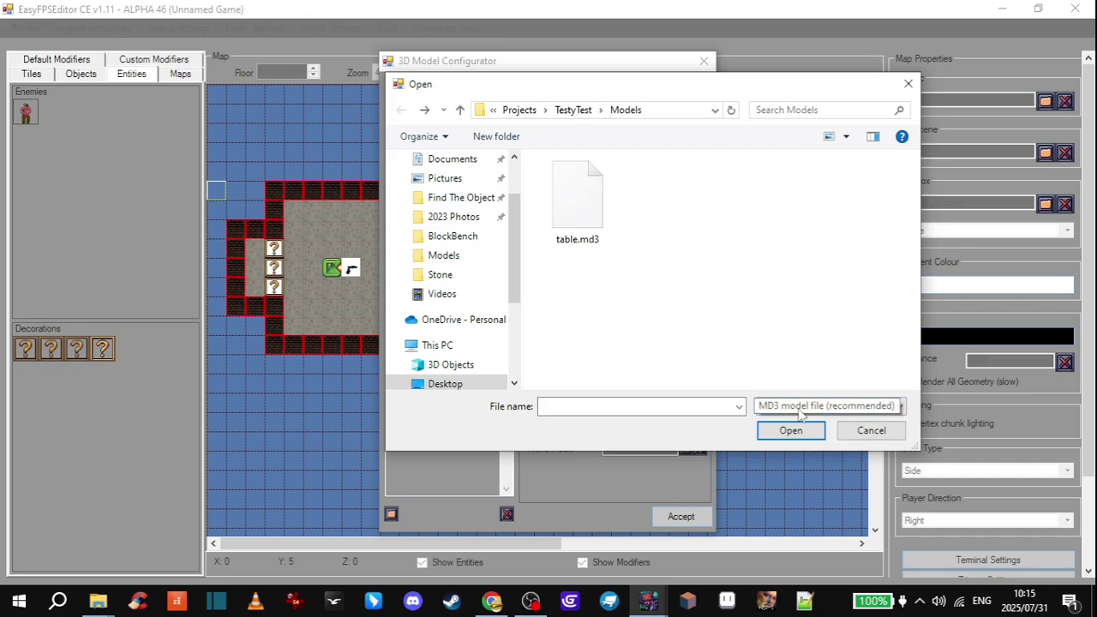
left_click(835, 411)
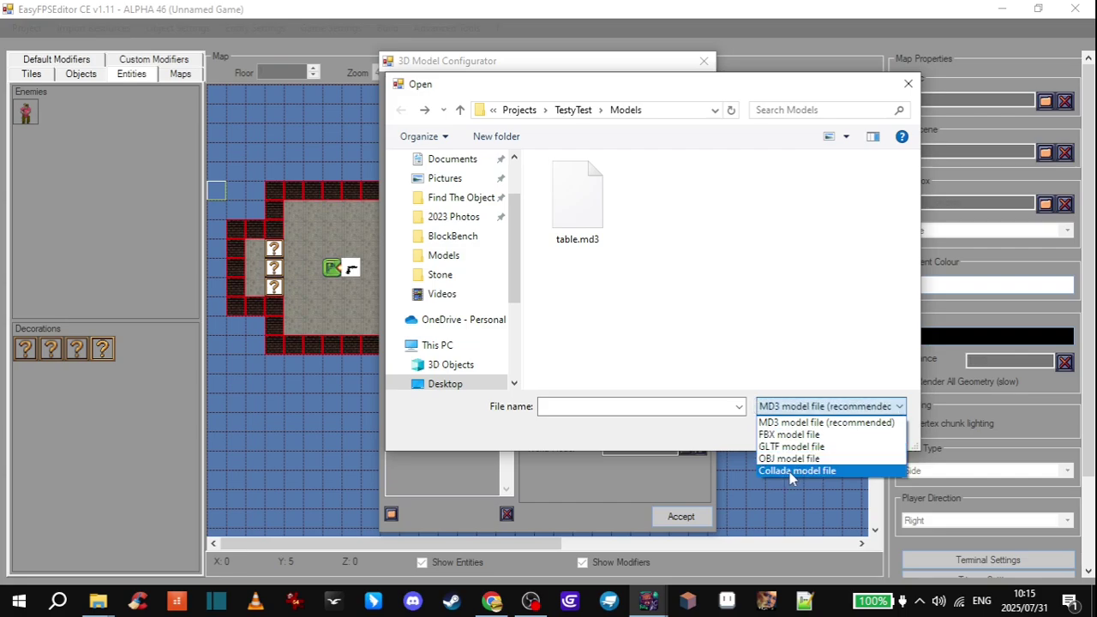
left_click(794, 447)
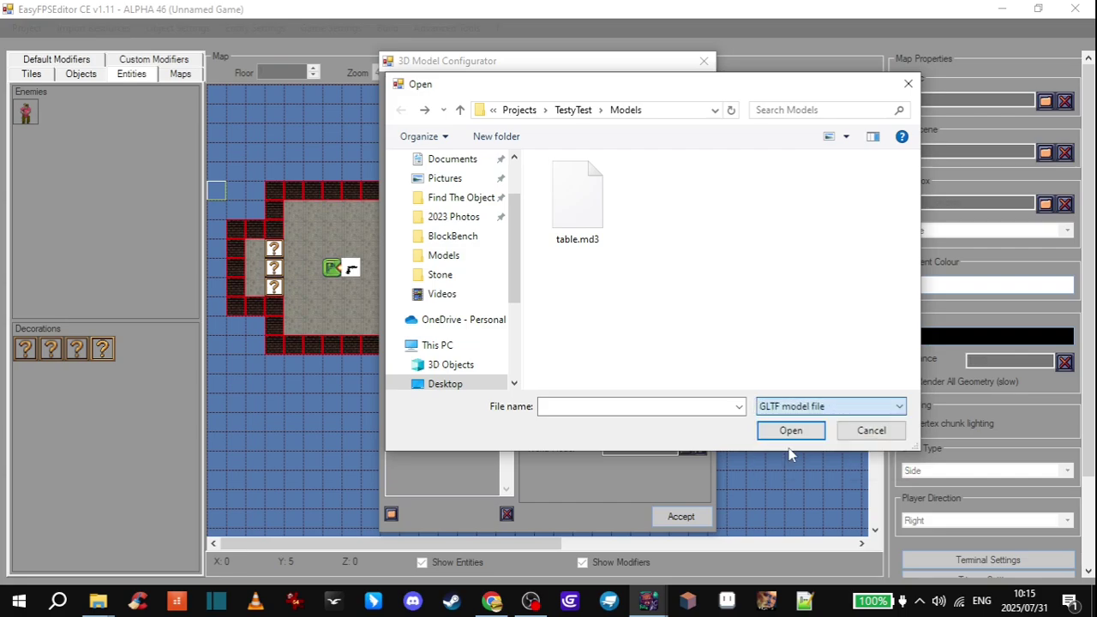
left_click(770, 227)
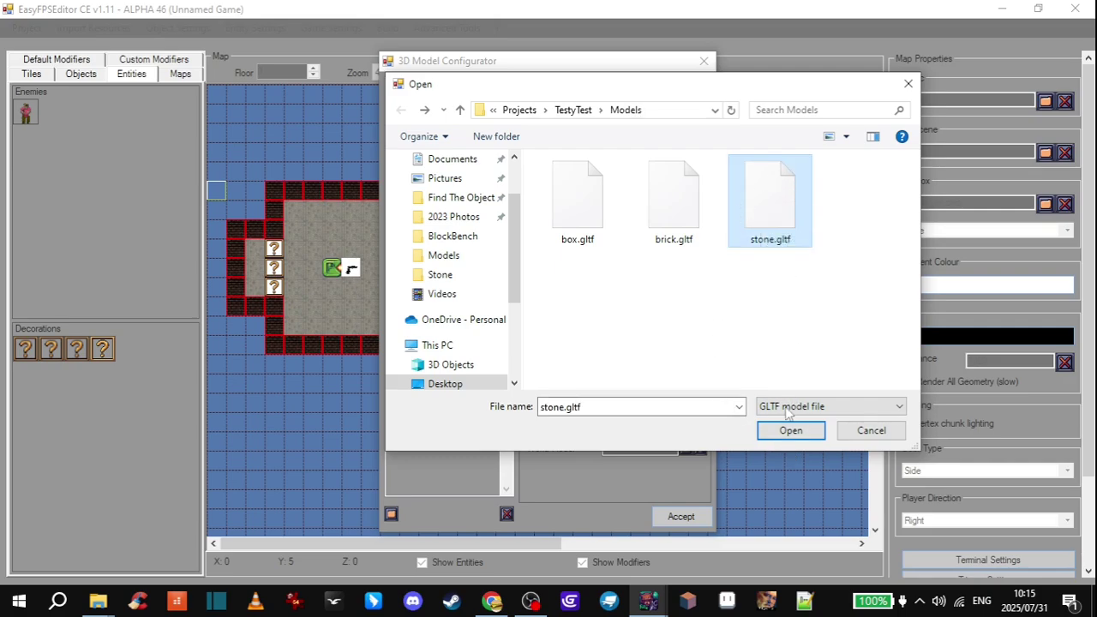
left_click(787, 433)
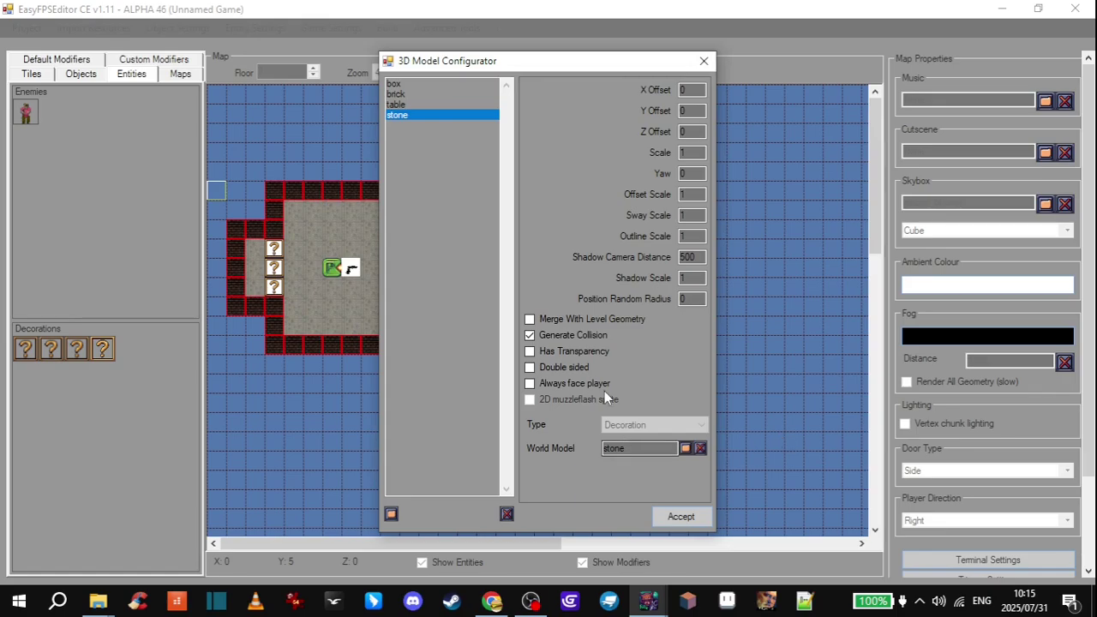
left_click(688, 517)
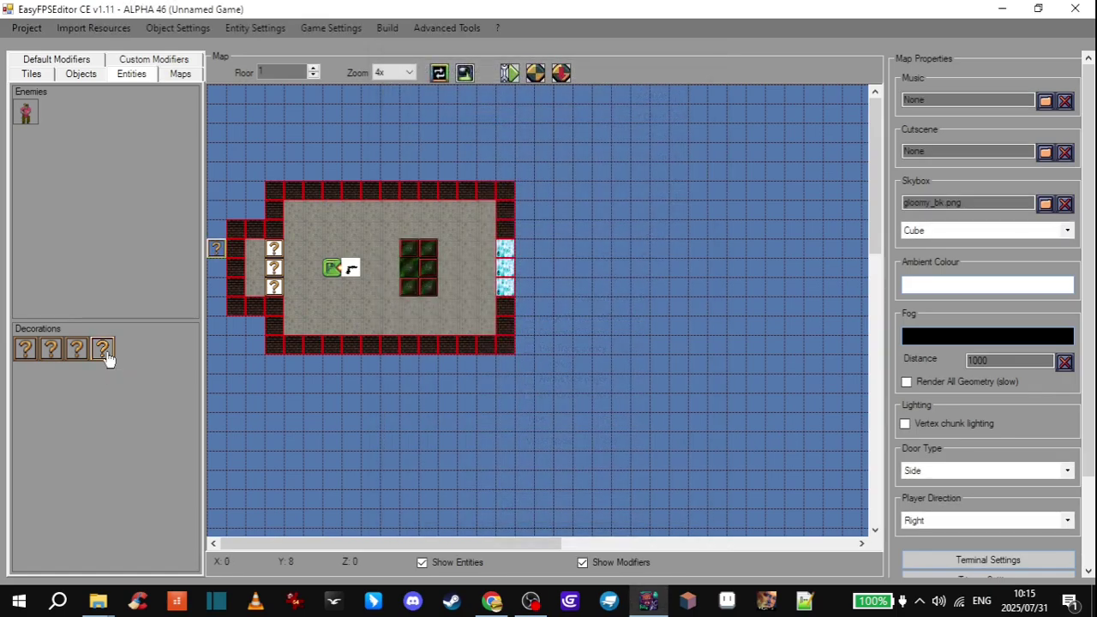
Place the stone decoration on the map at X 8, Y 11 and run the level to test it.
left_click(374, 310)
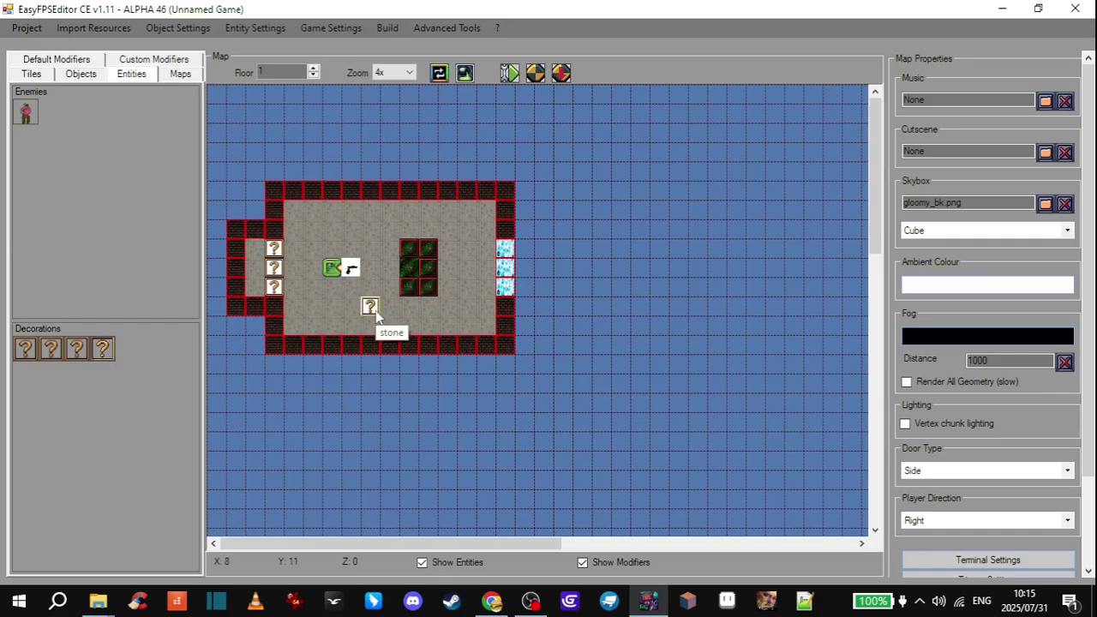
left_click(560, 73)
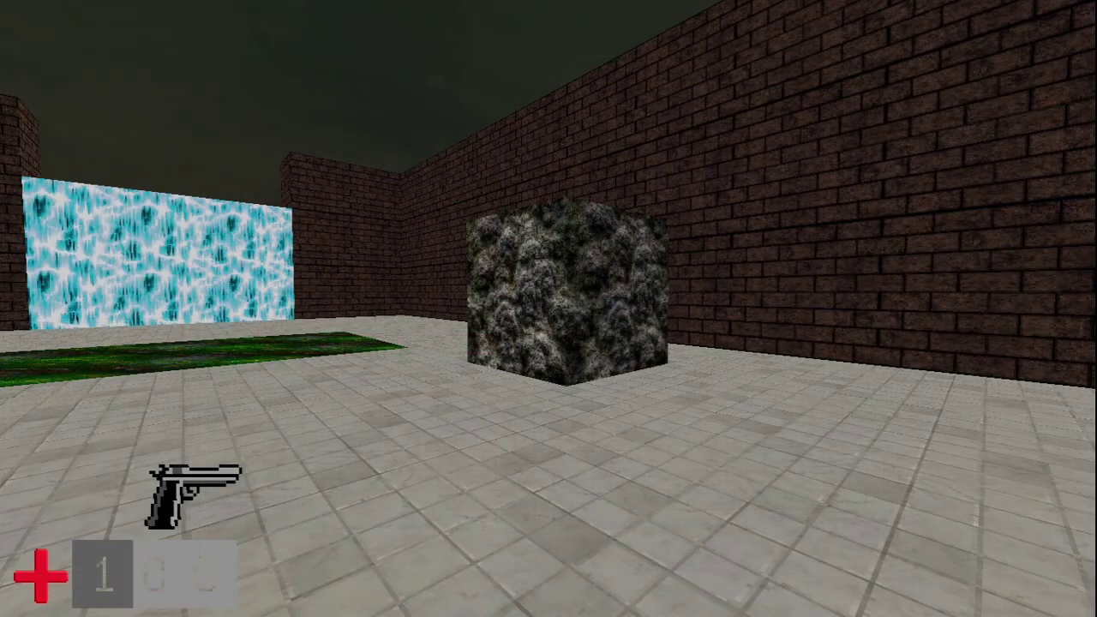
Walk around the stone block in the running level to inspect its texture from several sides.
key("w")
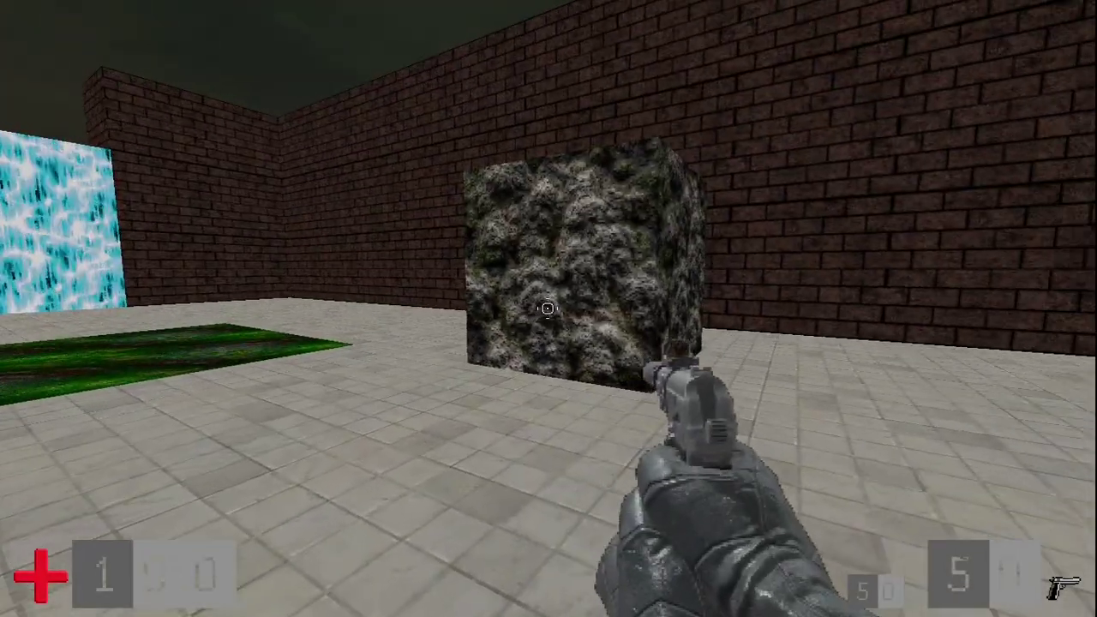
key("w")
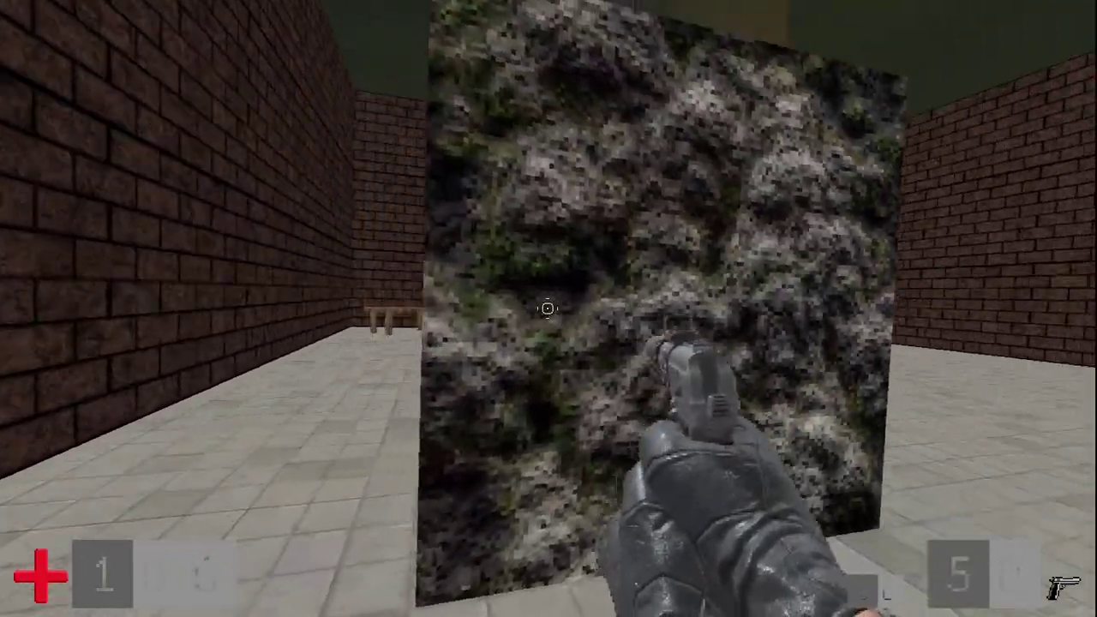
key("w")
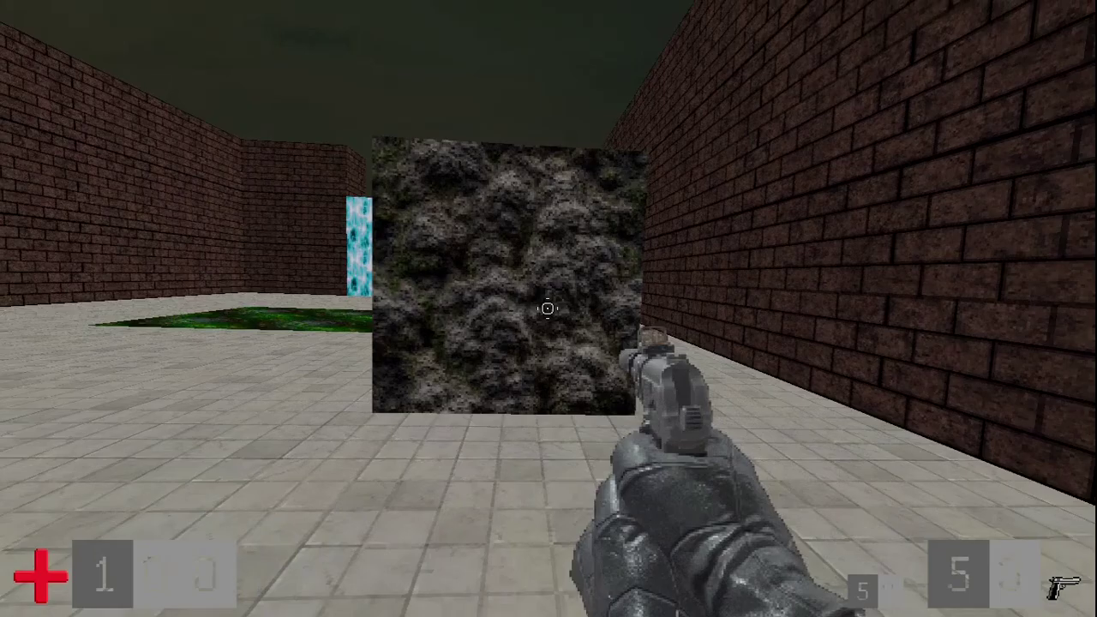
key("a")
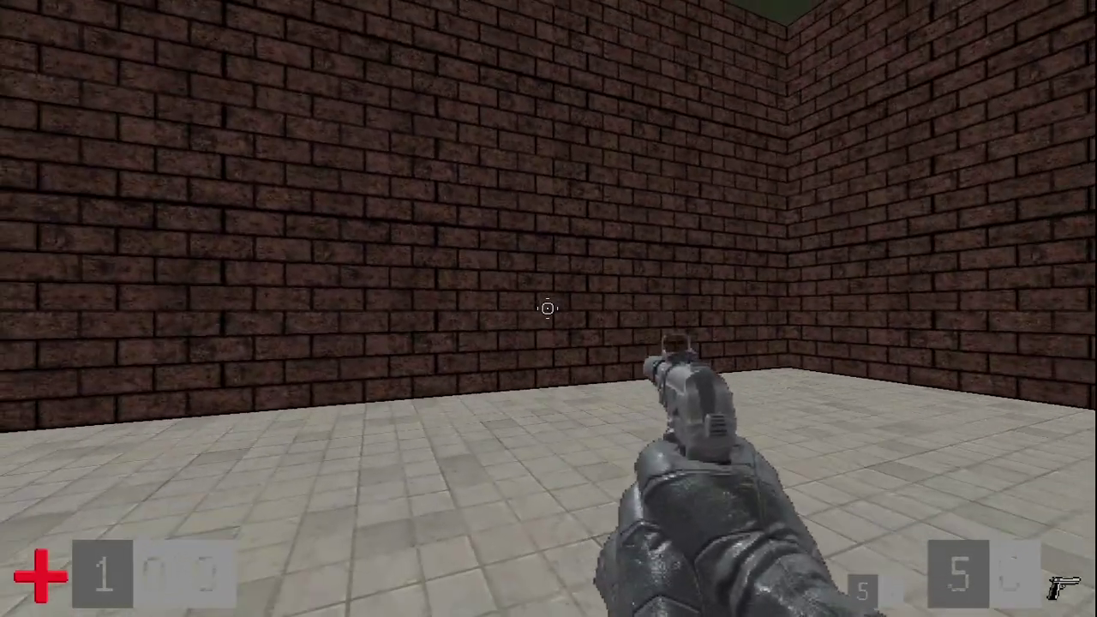
Shoot the breakable brick blocks in the wall to test that they can be cleared from the hidden alcove.
key("w")
left_click(548, 309)
left_click(547, 308)
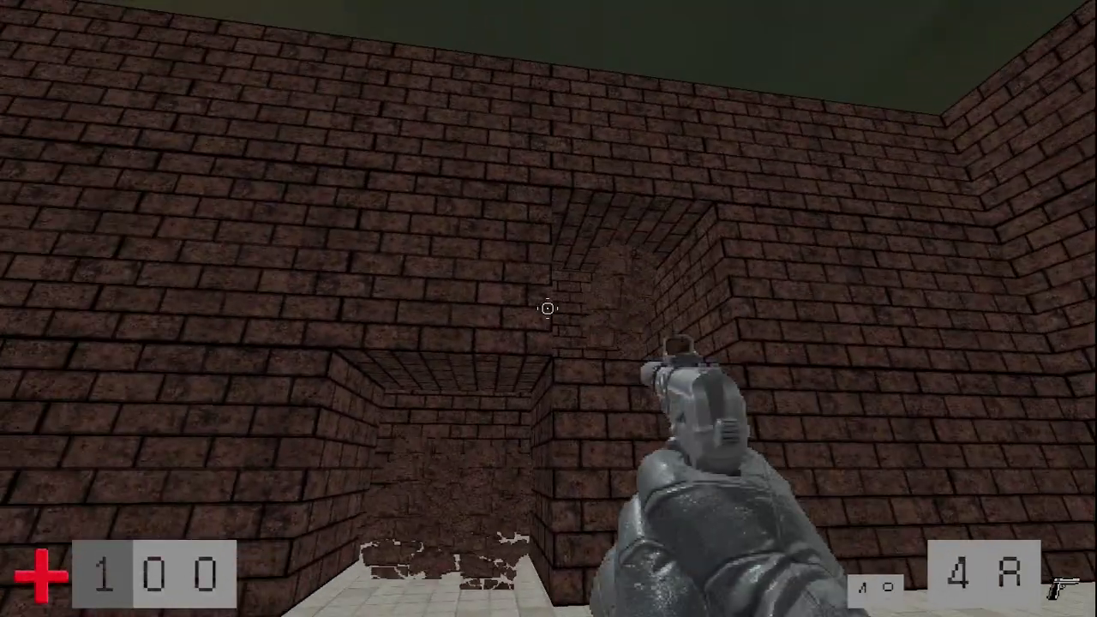
left_click(548, 309)
left_click(548, 308)
left_click(548, 308)
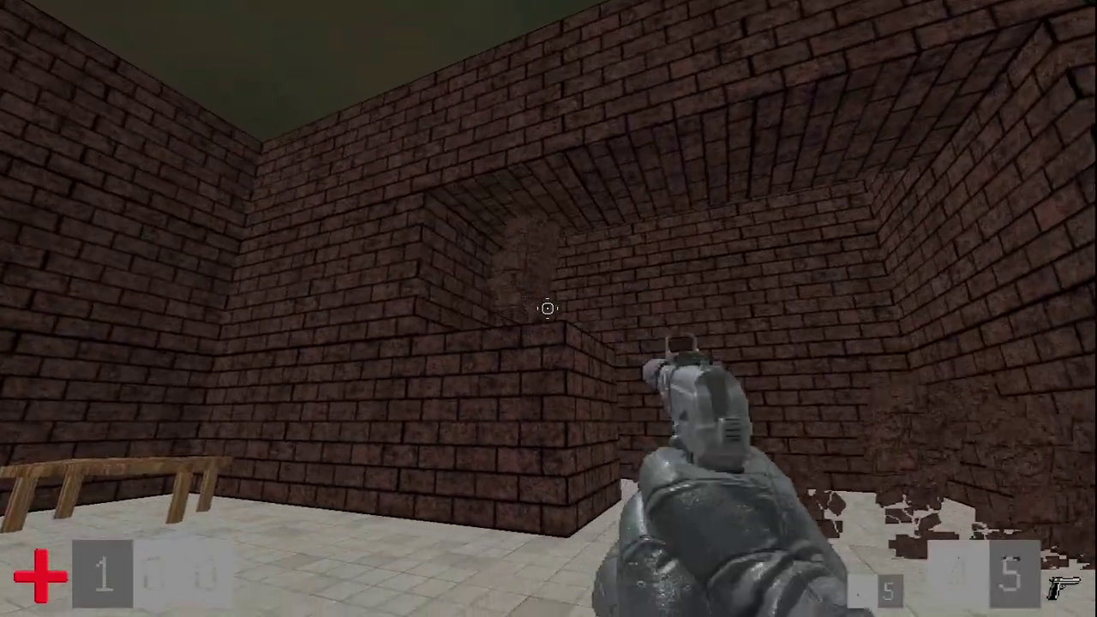
key("s")
left_click(548, 308)
left_click(548, 309)
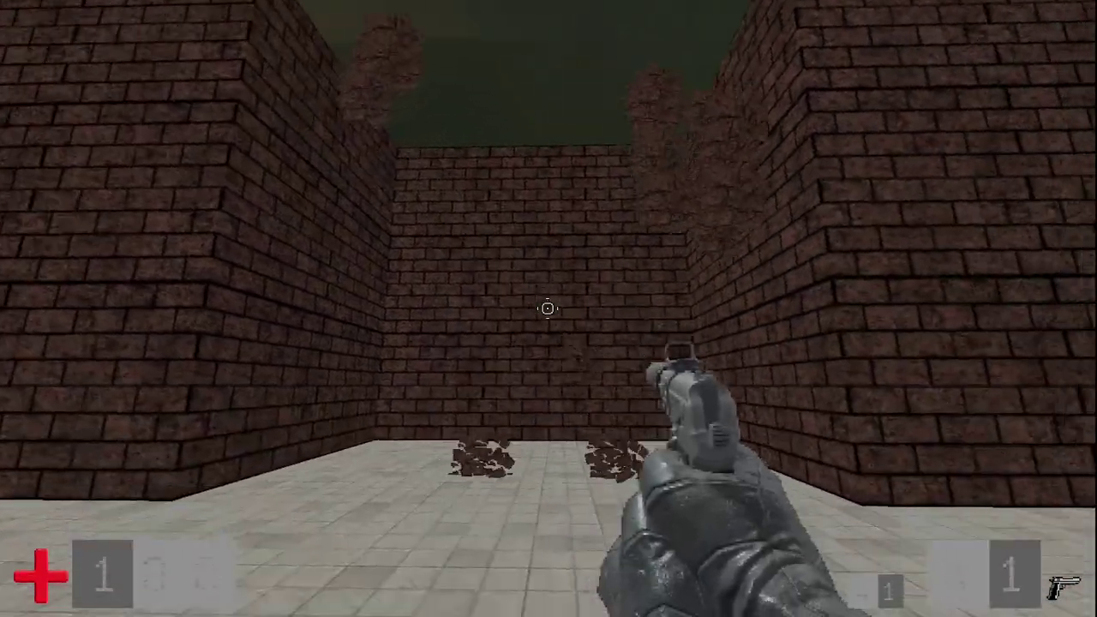
key("w")
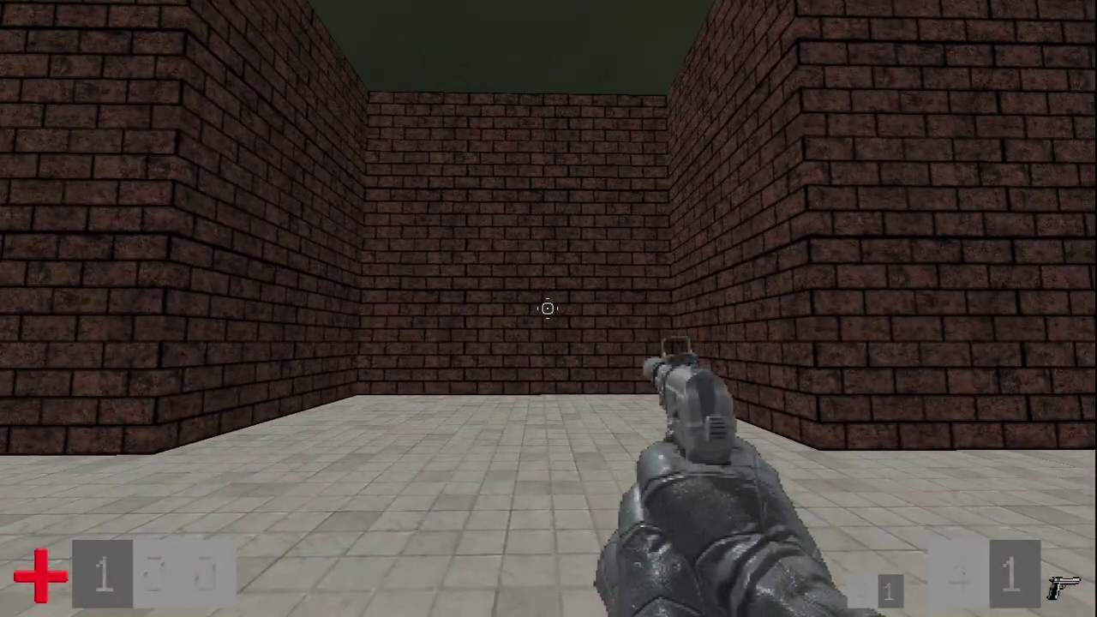
Return to the stone block, shoot it until it breaks, and walk around the spot where it stood.
key("w")
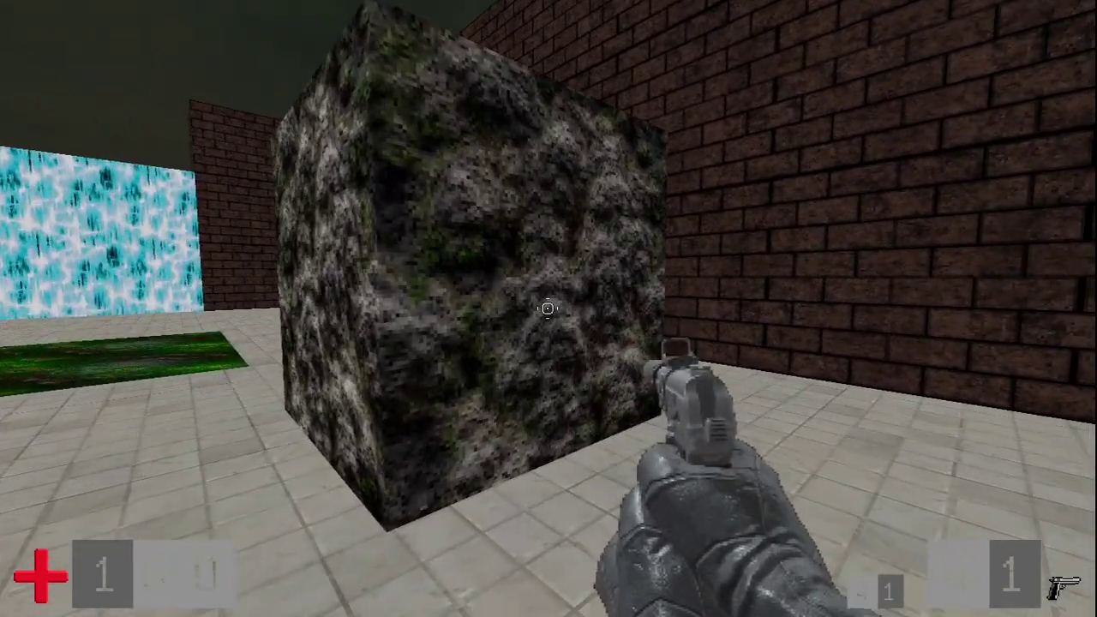
key("d")
key("s")
key("w")
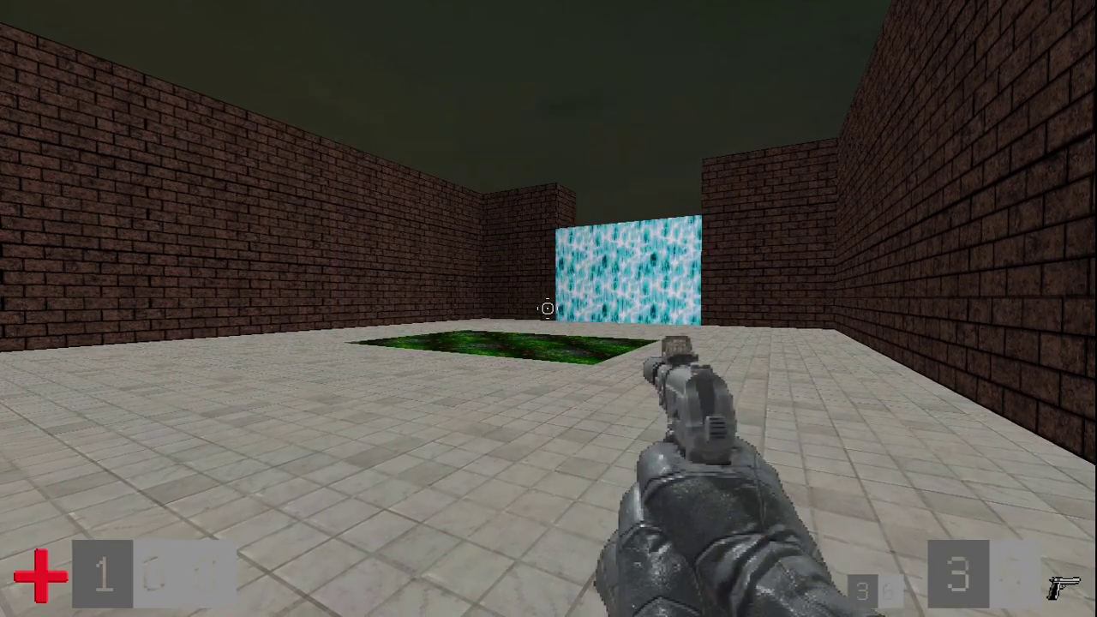
key("s")
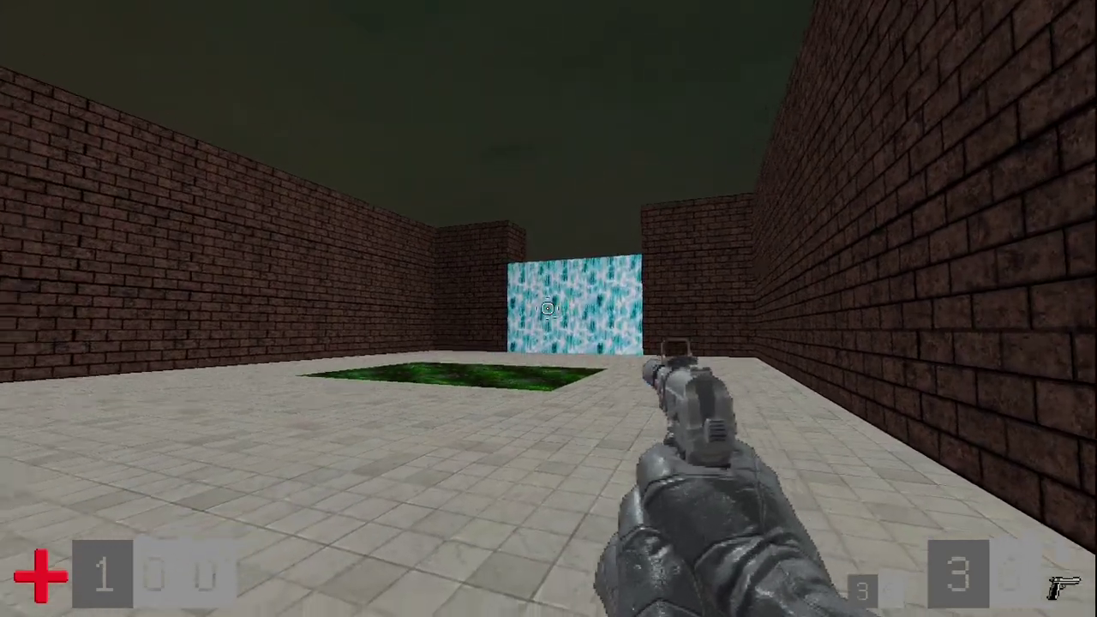
key("s")
key("w")
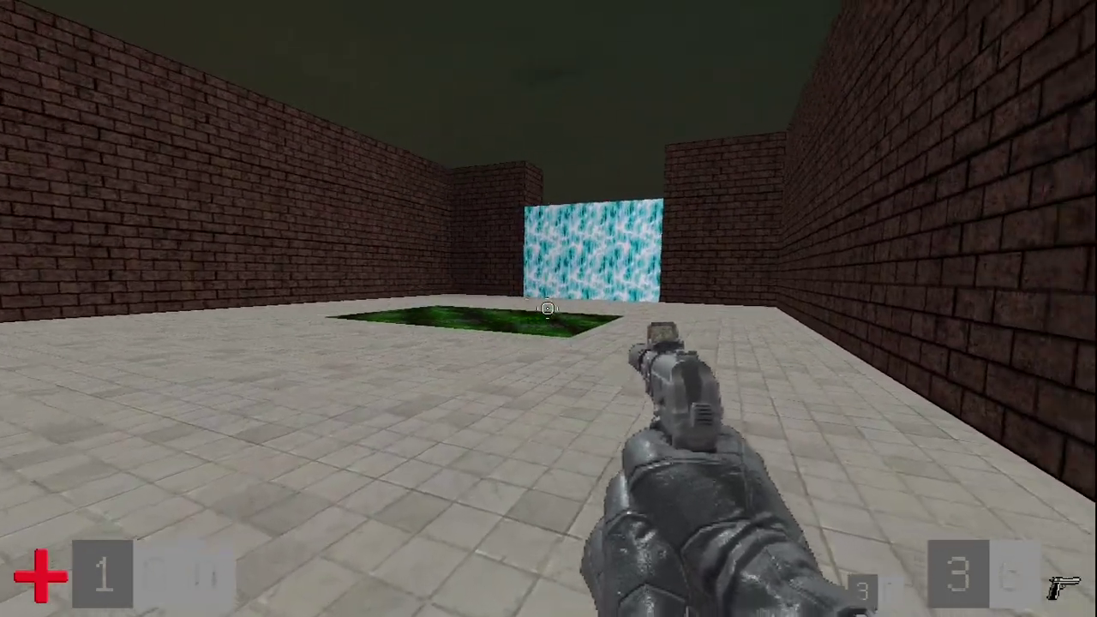
key("w")
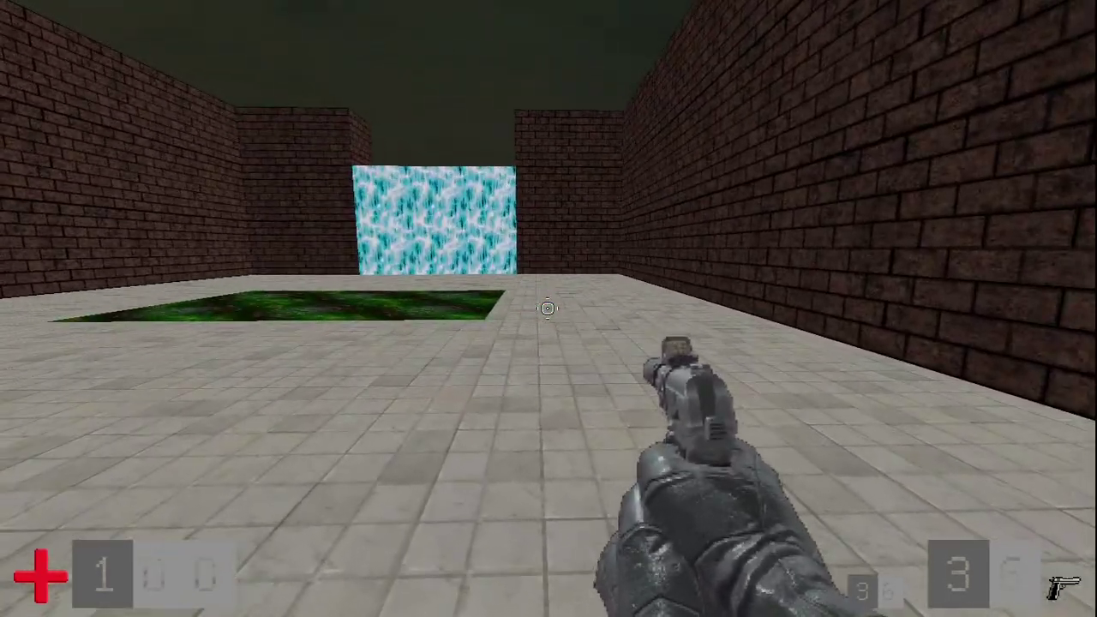
key("a")
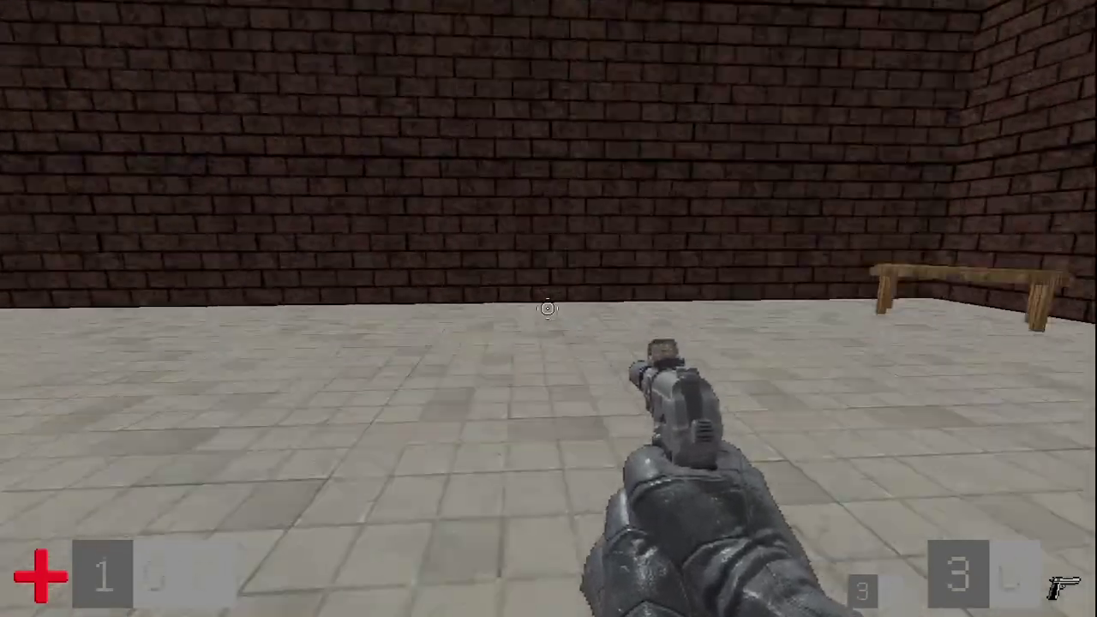
key("s")
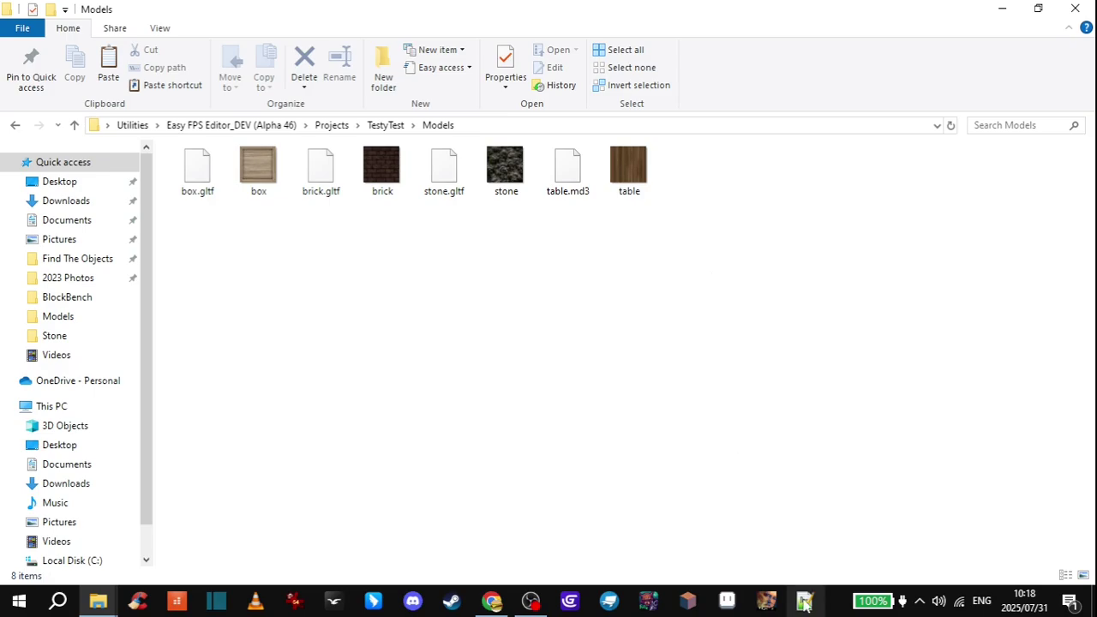
Switch to Notepad++, create a new blank file, and open brick.states from the TestyTest project's States folder.
left_click(806, 603)
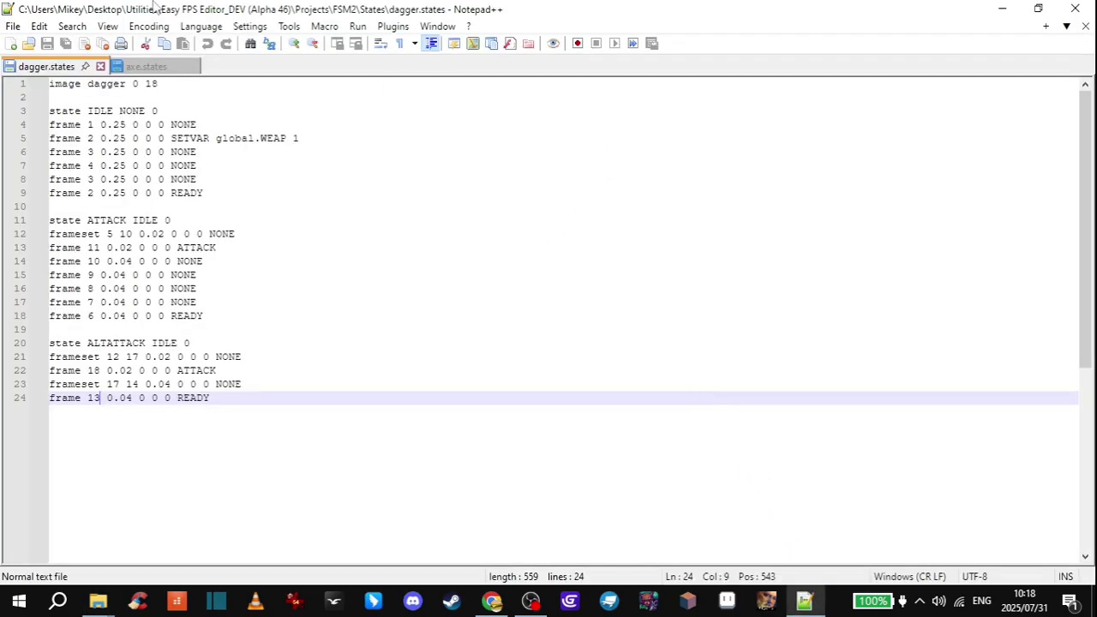
left_click(176, 69)
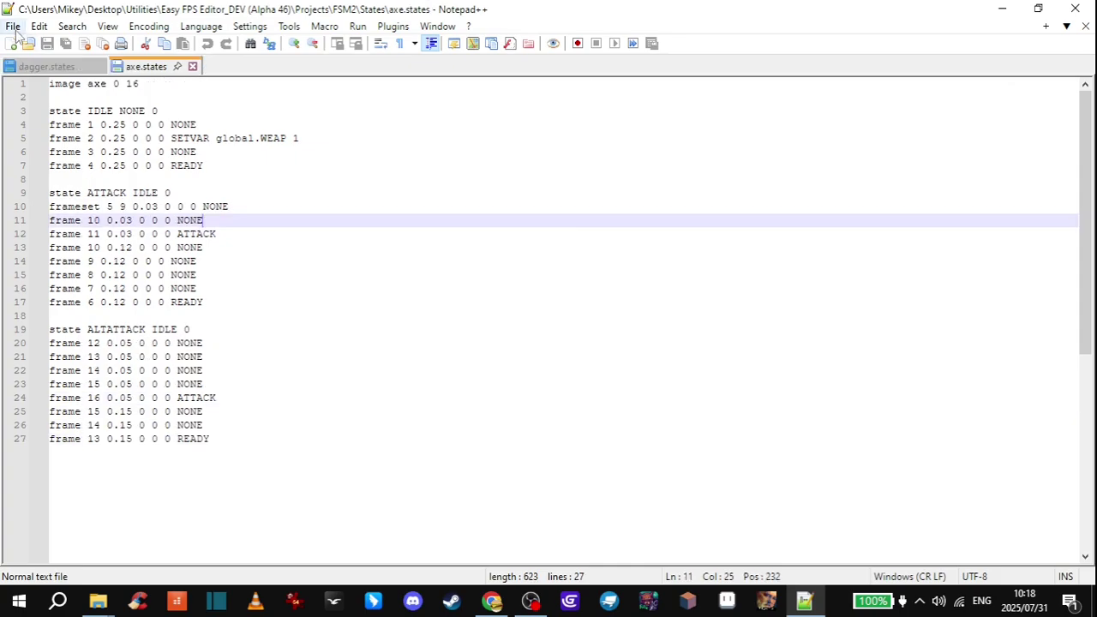
left_click(13, 26)
left_click(51, 10)
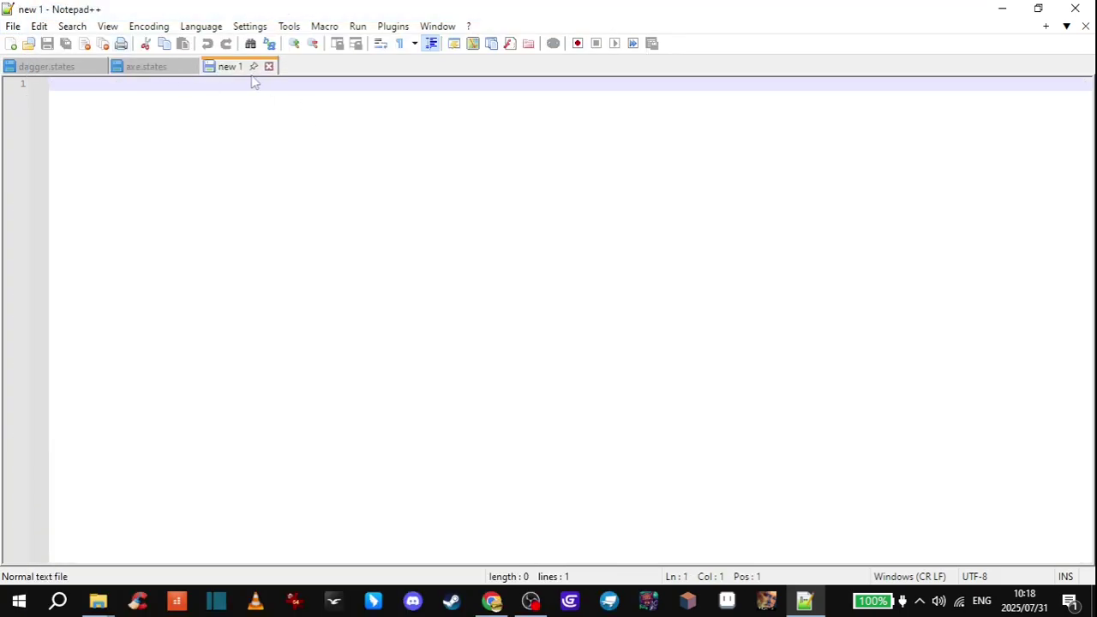
key("alt+f")
left_click(433, 383)
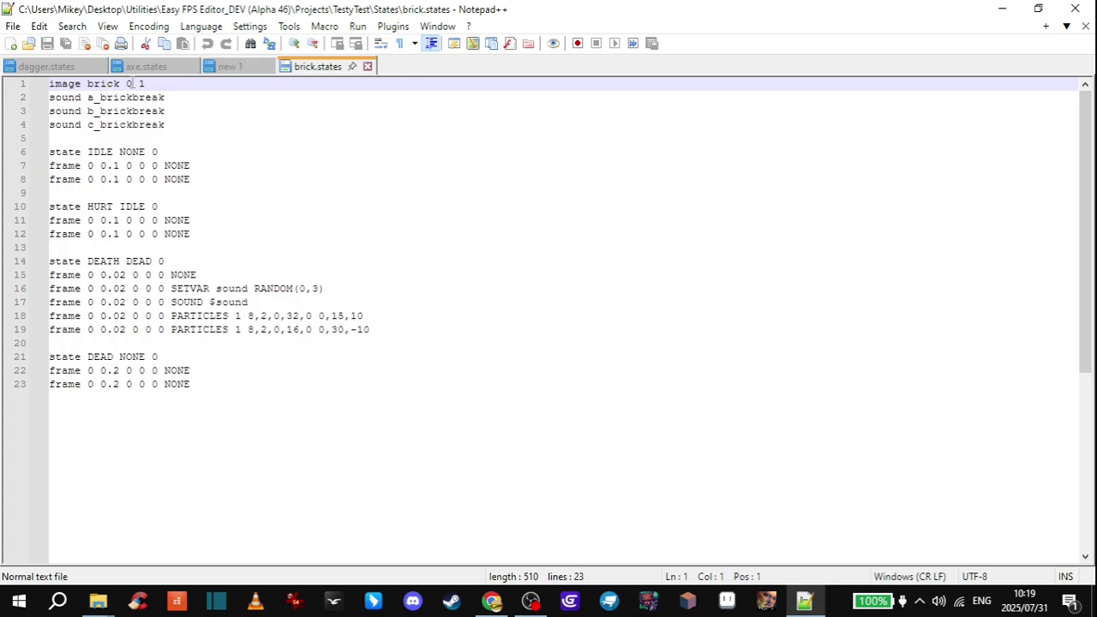
Examine the image and sound declarations and the IDLE, HURT, DEATH and DEAD state headers in brick.states.
double_click(132, 85)
left_click(149, 83)
left_click_drag(172, 127, 50, 97)
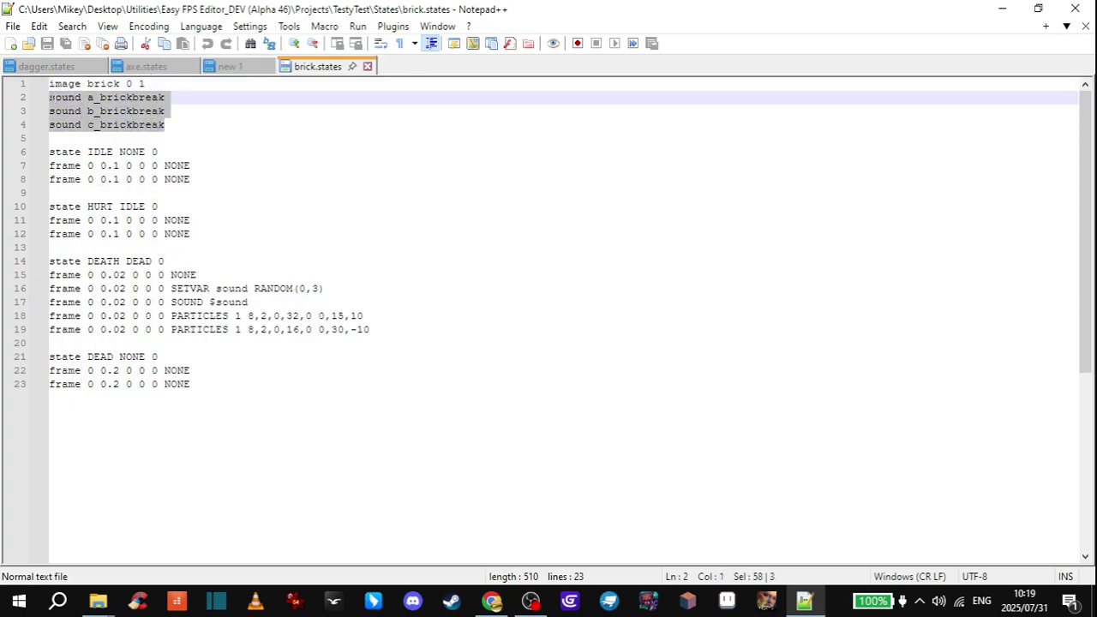
left_click(197, 95)
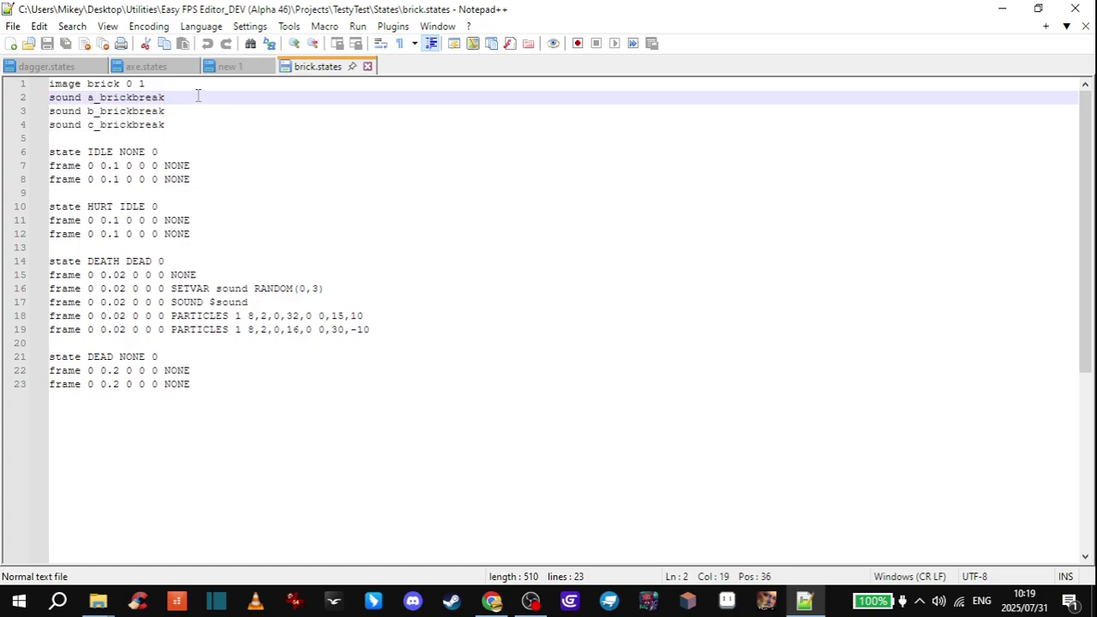
left_click_drag(85, 152, 159, 152)
left_click(183, 150)
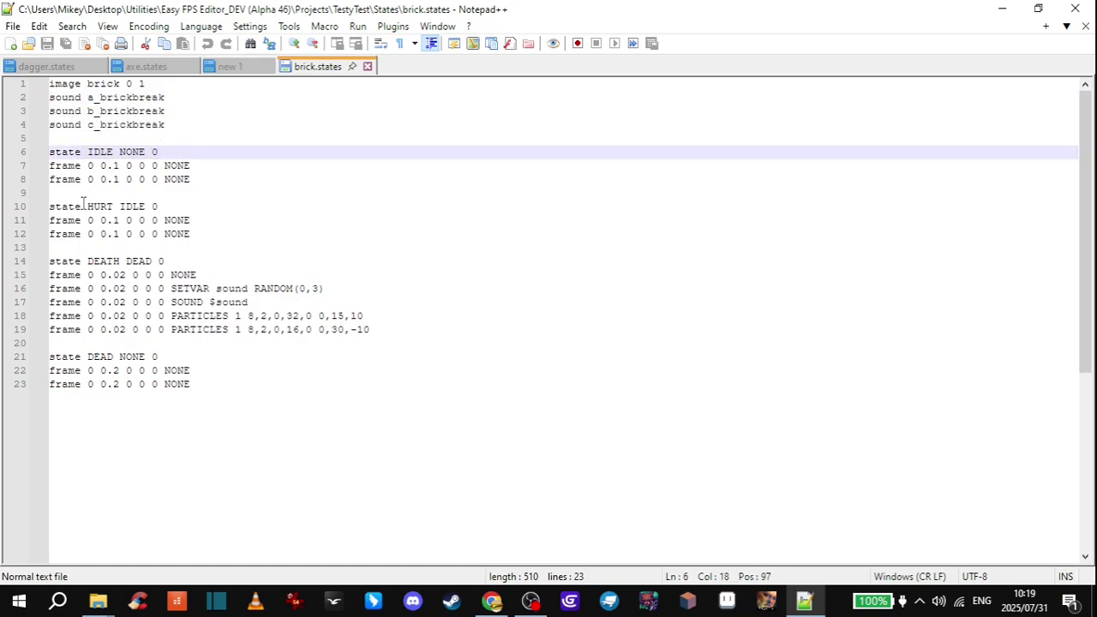
left_click_drag(86, 207, 155, 206)
left_click(174, 205)
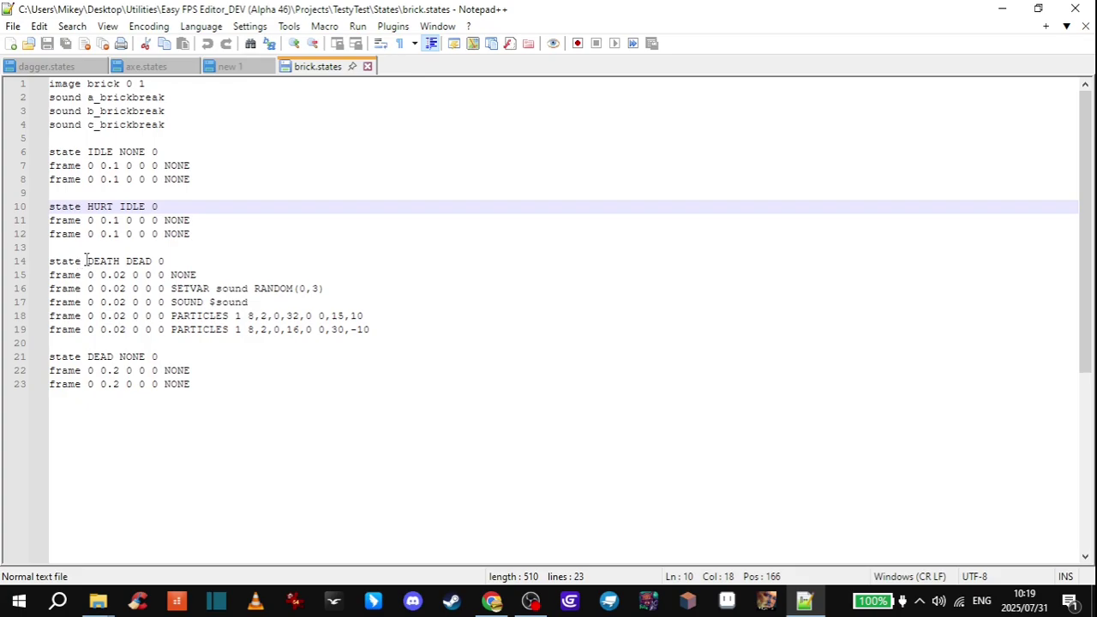
left_click_drag(87, 261, 176, 261)
left_click(180, 260)
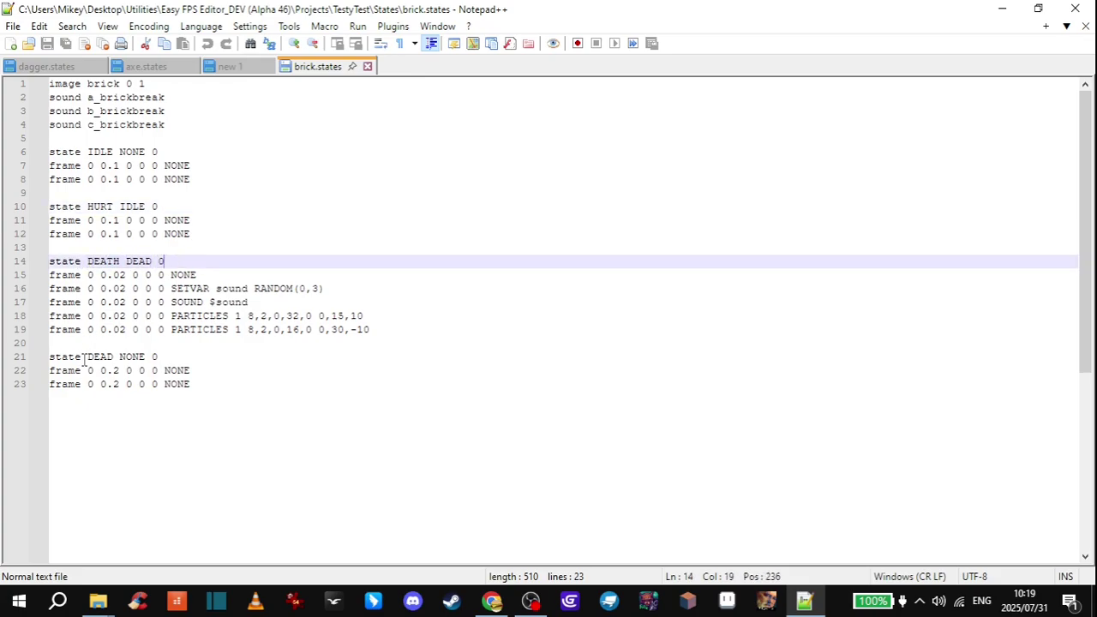
left_click_drag(86, 356, 163, 356)
left_click(168, 356)
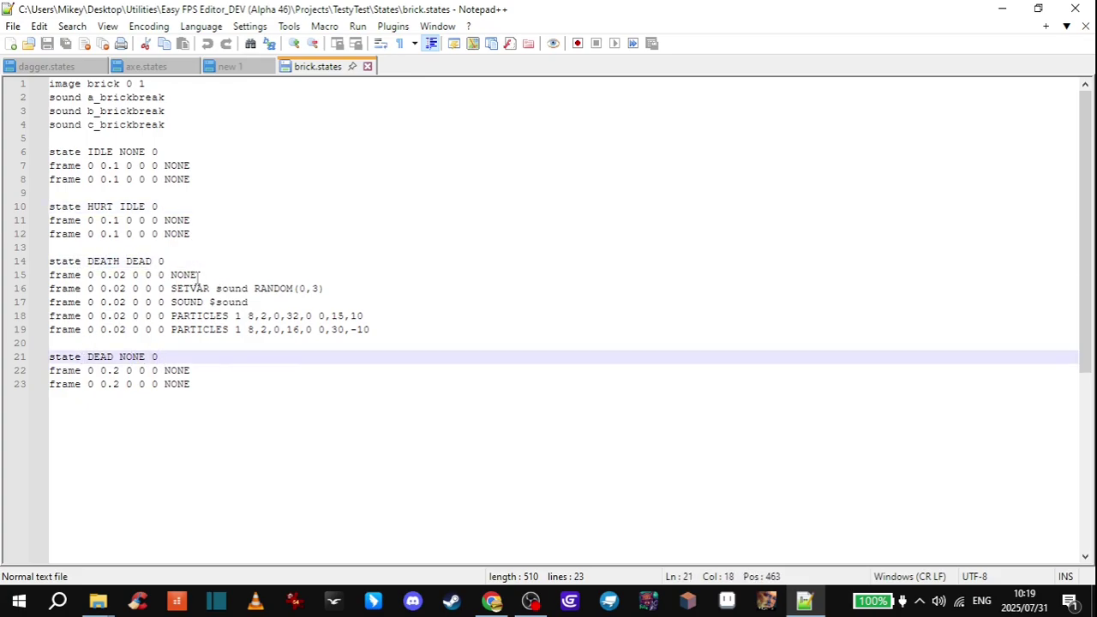
Examine how the DEATH state's SETVAR and SOUND lines pick a random sound from the three declared at the start of the file.
left_click(171, 288)
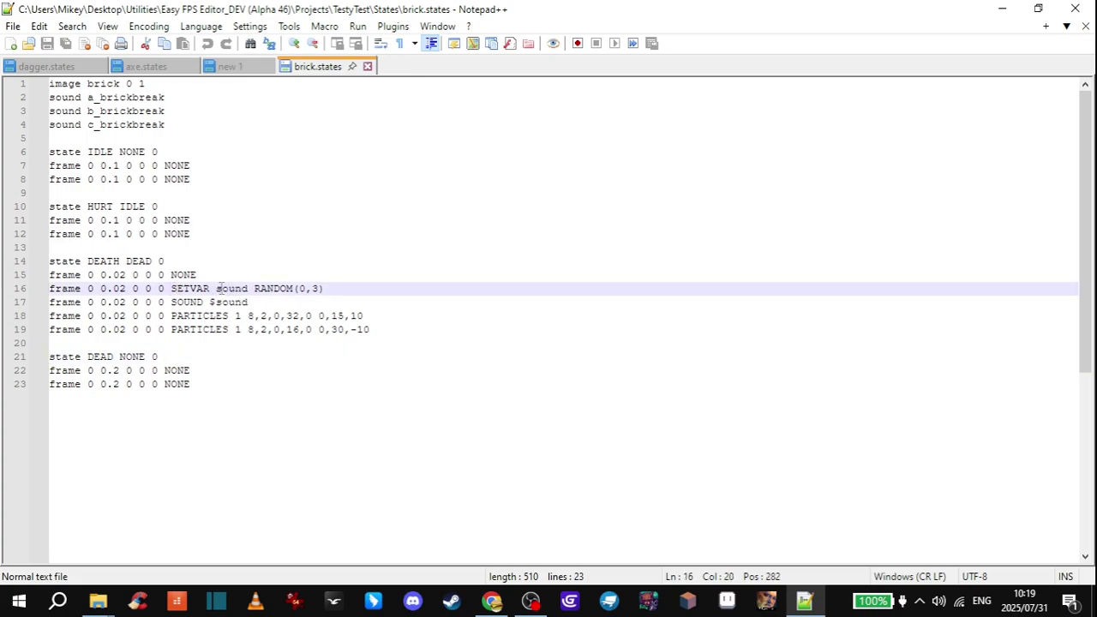
left_click_drag(171, 289, 305, 289)
left_click(220, 288)
left_click(313, 272)
left_click(314, 289)
left_click(321, 289)
left_click_drag(179, 127, 56, 106)
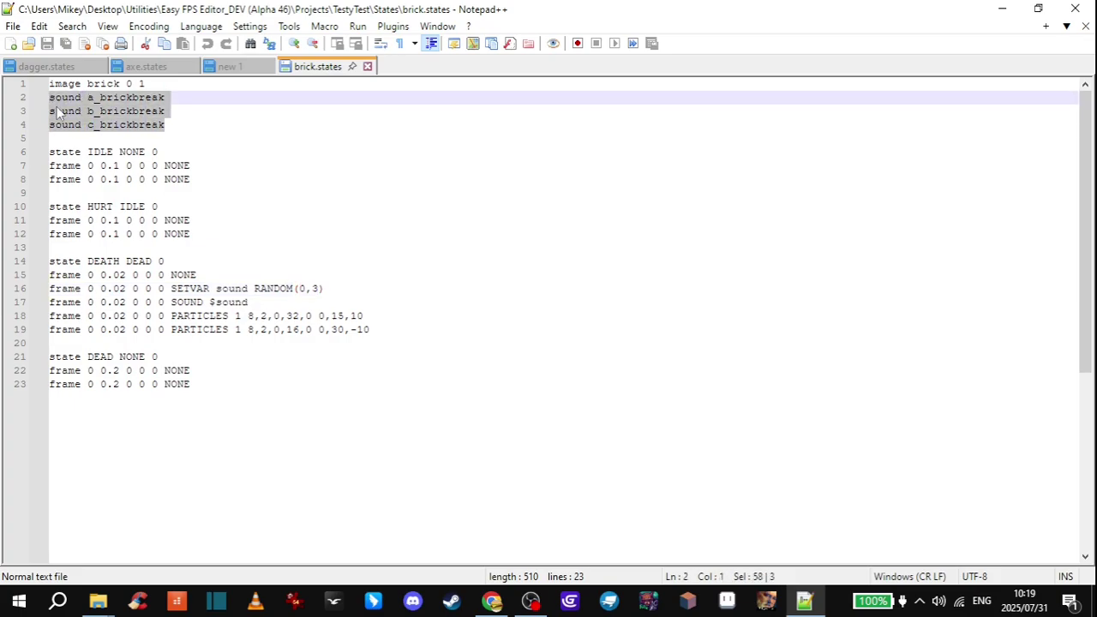
left_click(290, 289)
double_click(183, 302)
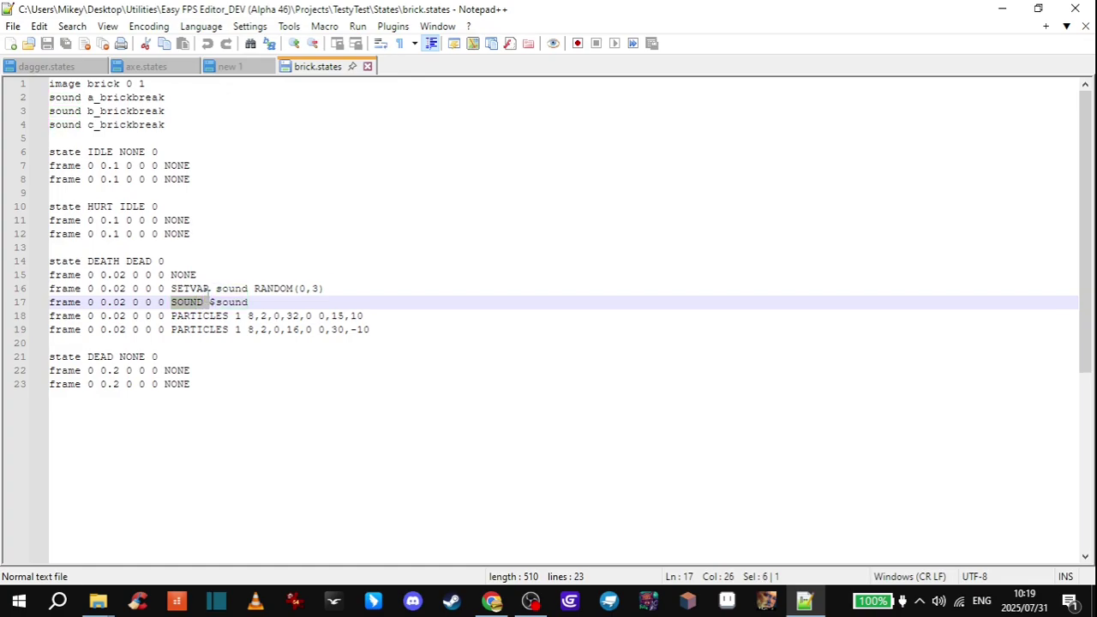
left_click(209, 302)
left_click_drag(209, 302, 248, 302)
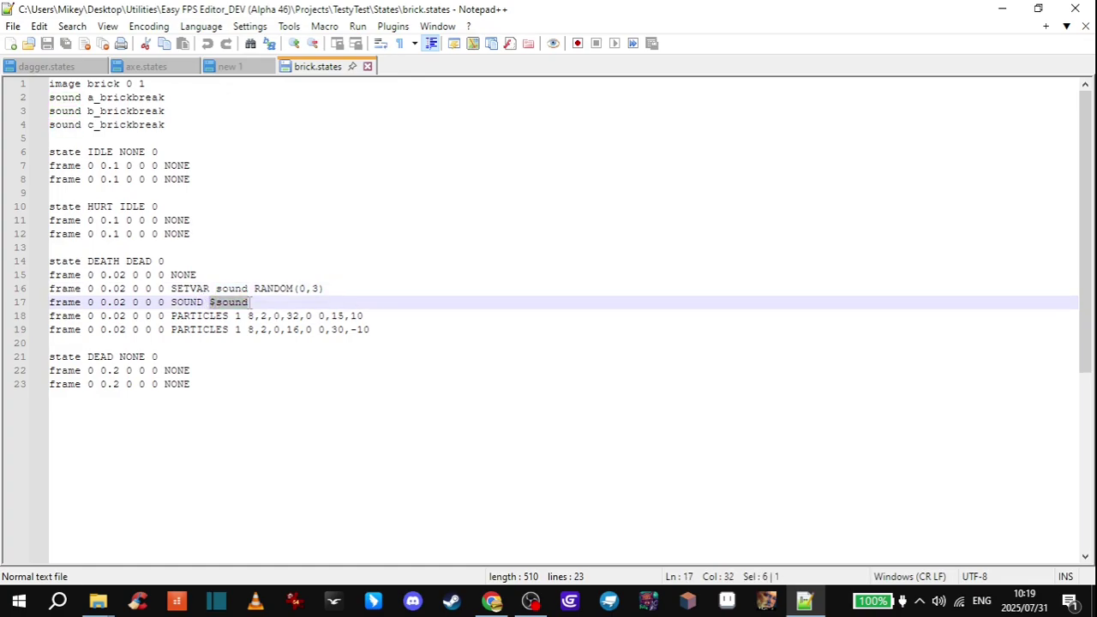
left_click(252, 302)
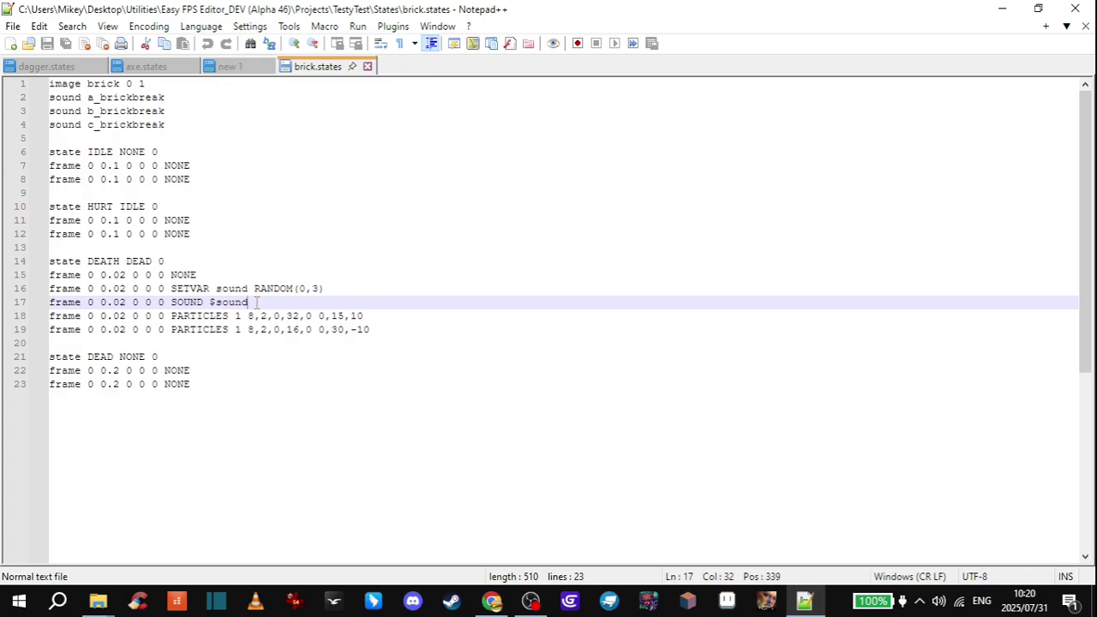
Examine the parameters of the two PARTICLES lines in the DEATH state of brick.states.
left_click(170, 317)
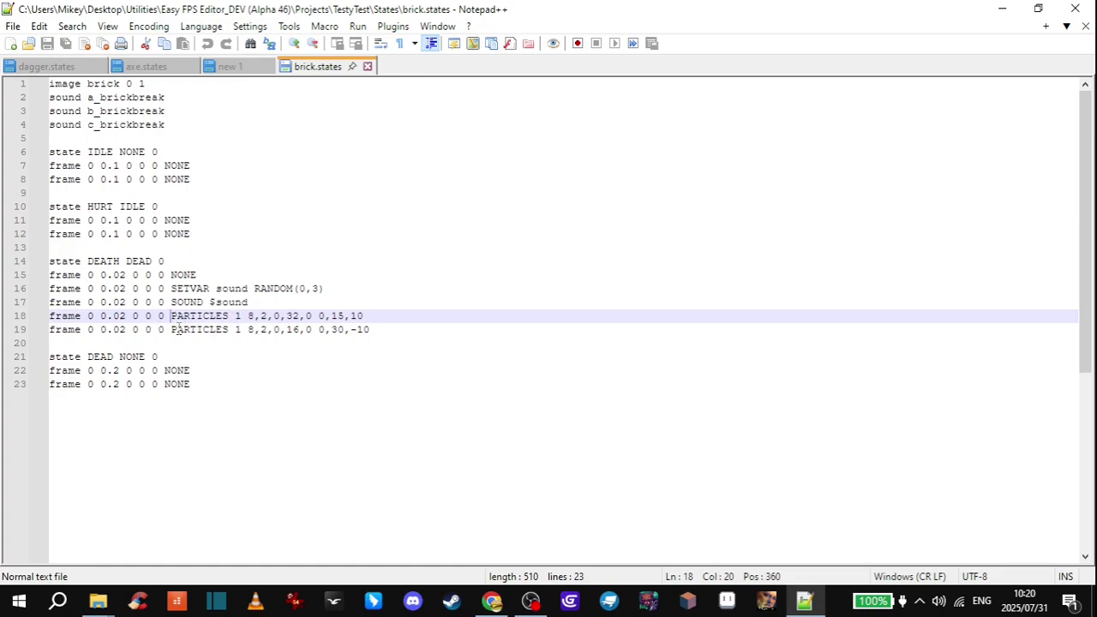
left_click(202, 330)
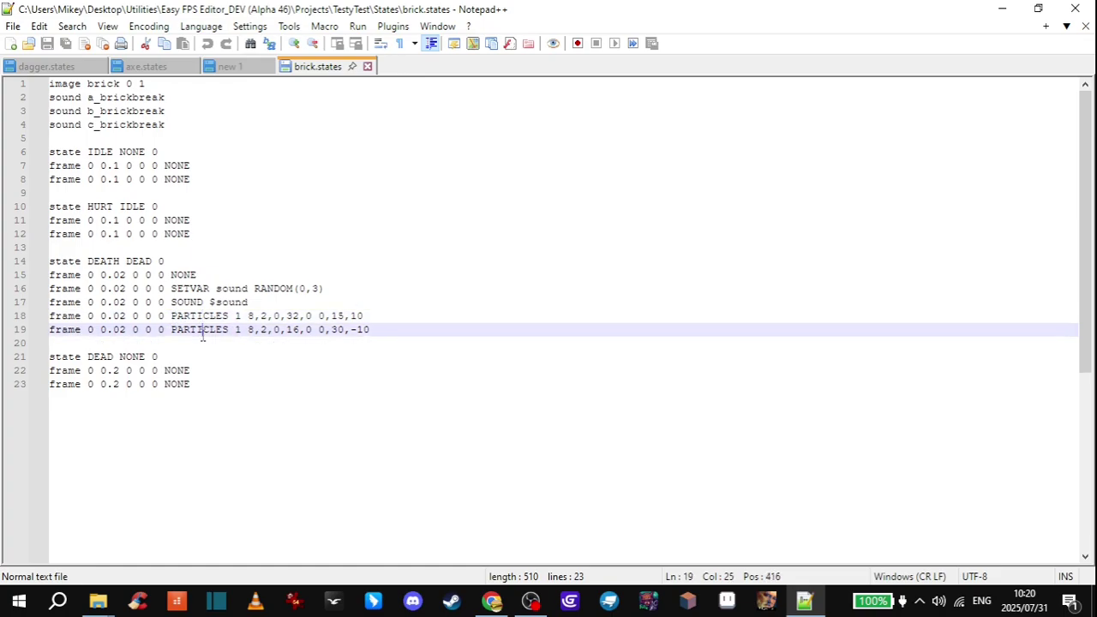
left_click_drag(167, 315, 360, 314)
left_click(372, 313)
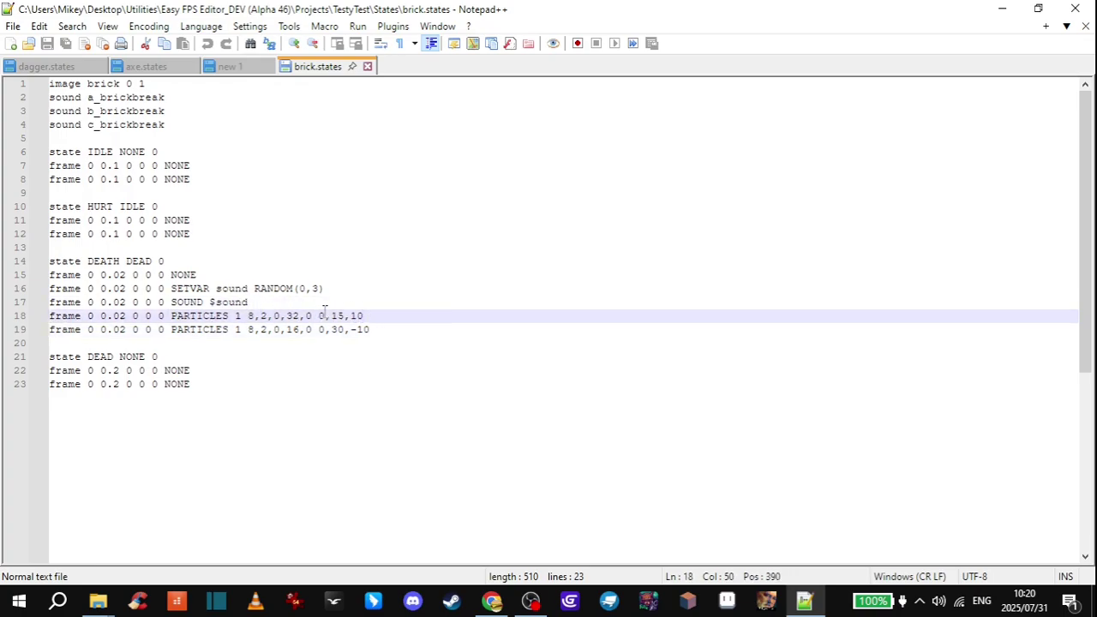
left_click_drag(168, 329, 381, 329)
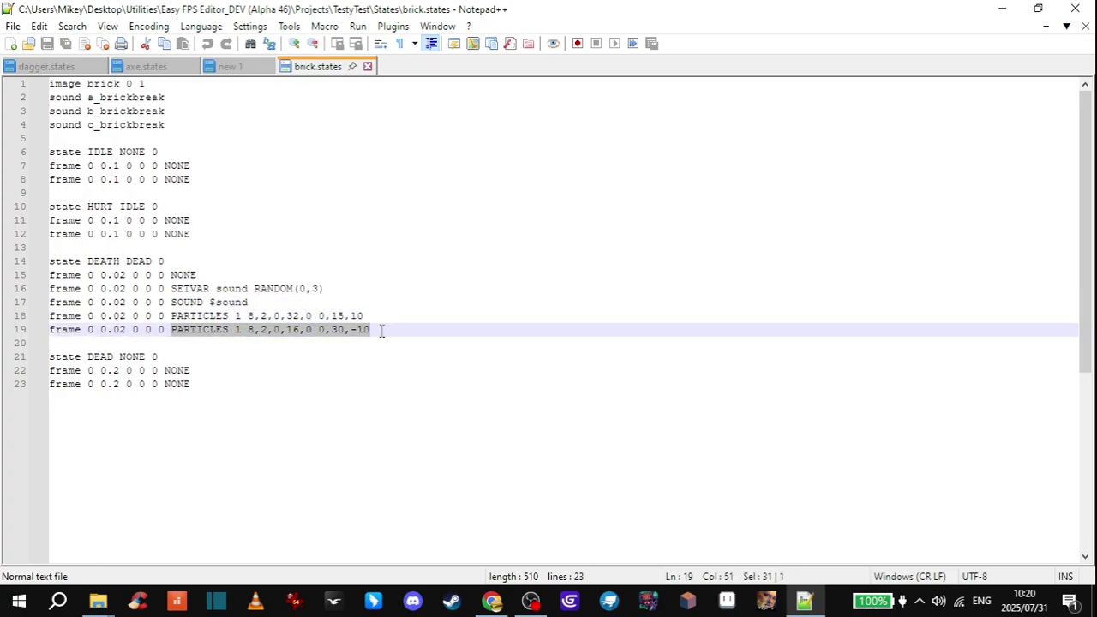
left_click(387, 329)
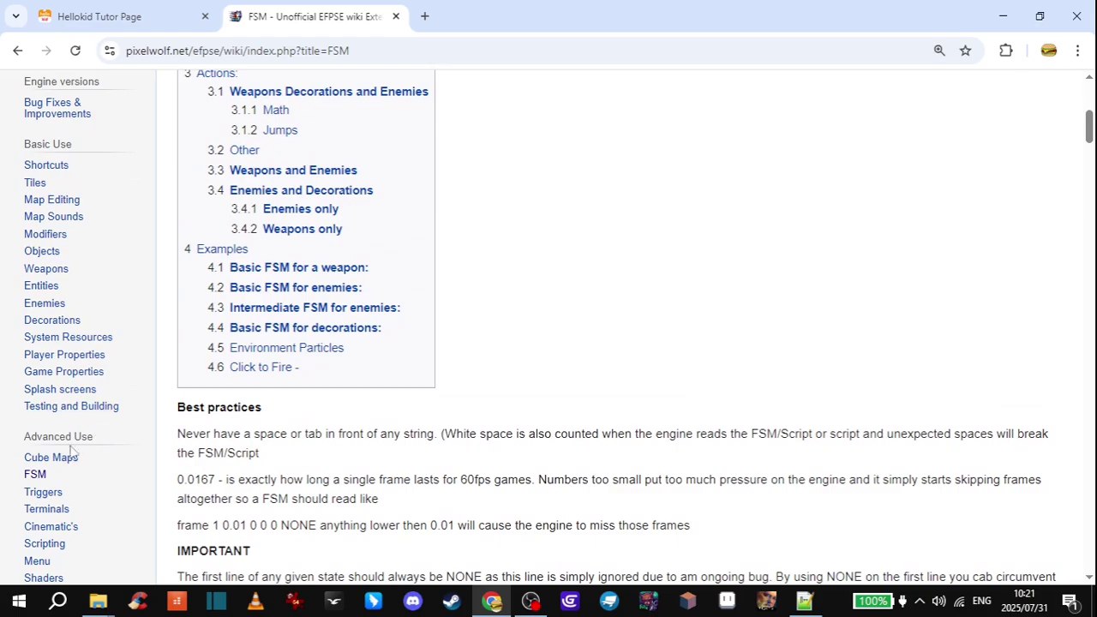
Read the PARTICLES command's description on the EFPSE wiki's FSM page, covering image index, count, lifetime, offsets and velocity.
scroll(326, 363, "up", 6)
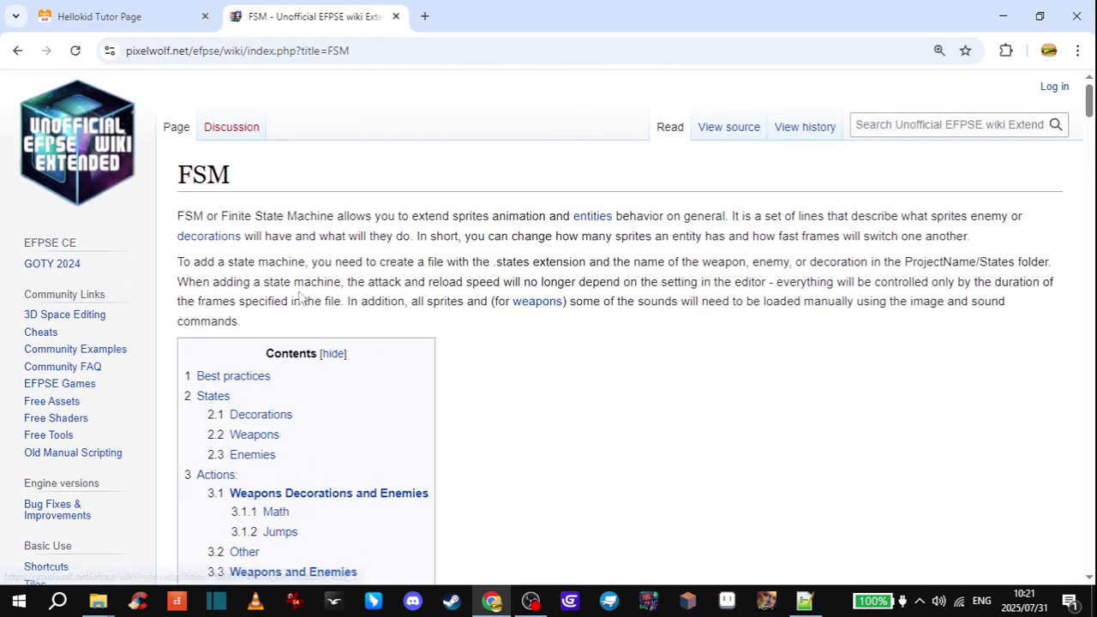
scroll(309, 316, "down", 4)
left_click(244, 310)
left_click_drag(178, 284, 412, 287)
left_click(425, 289)
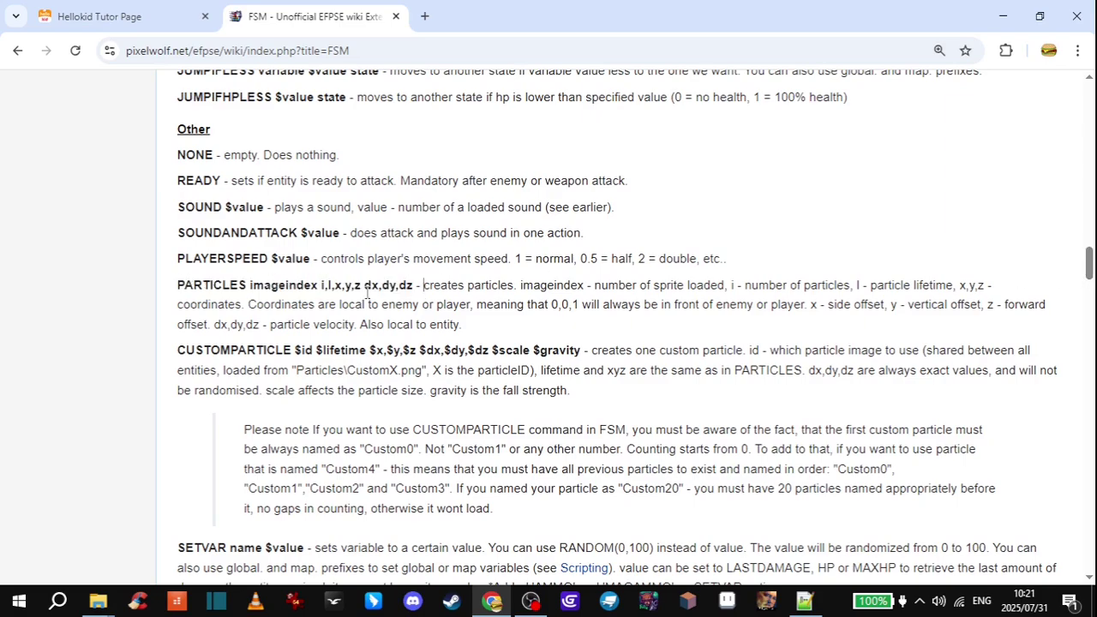
left_click_drag(178, 286, 957, 285)
left_click(416, 286)
left_click(957, 285)
left_click_drag(317, 304, 477, 304)
left_click(478, 304)
left_click_drag(808, 305, 1036, 317)
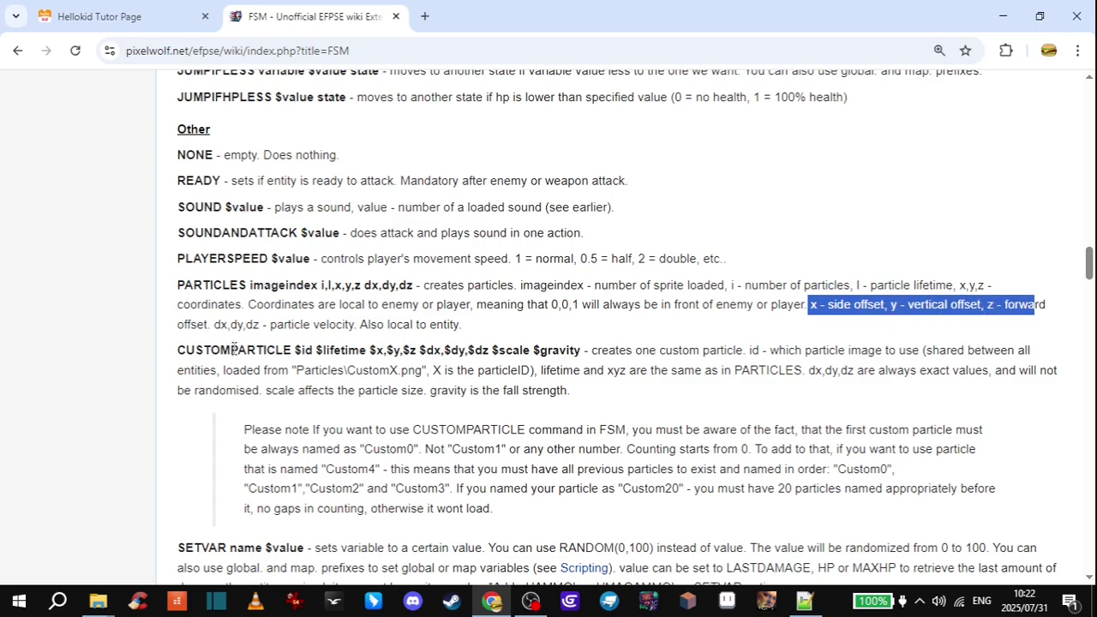
left_click(183, 324)
left_click_drag(269, 324, 356, 324)
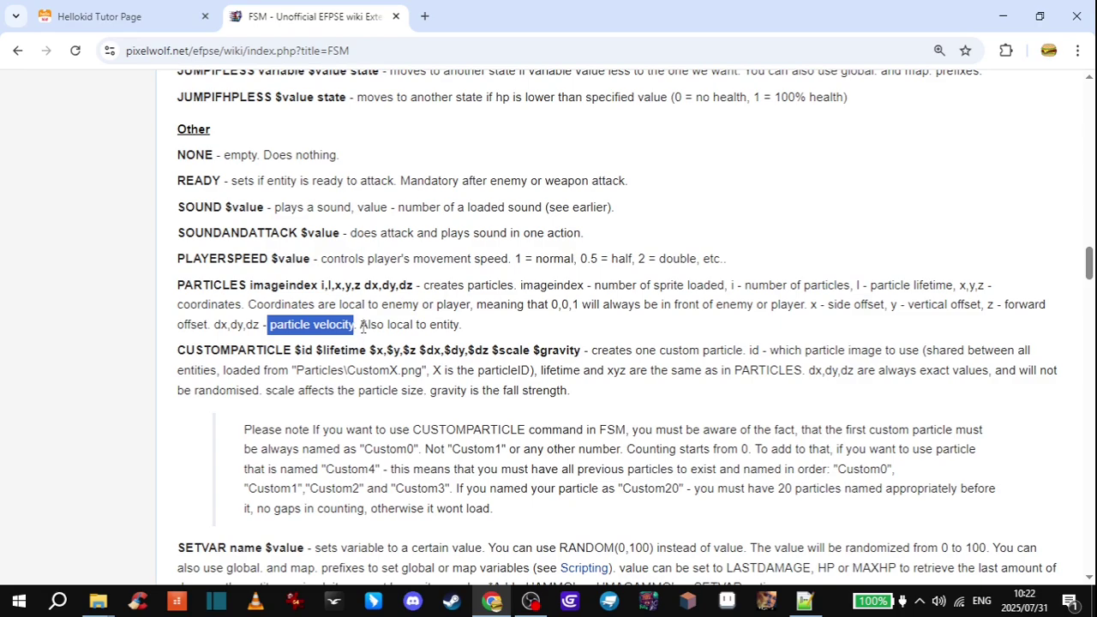
left_click_drag(462, 324, 176, 285)
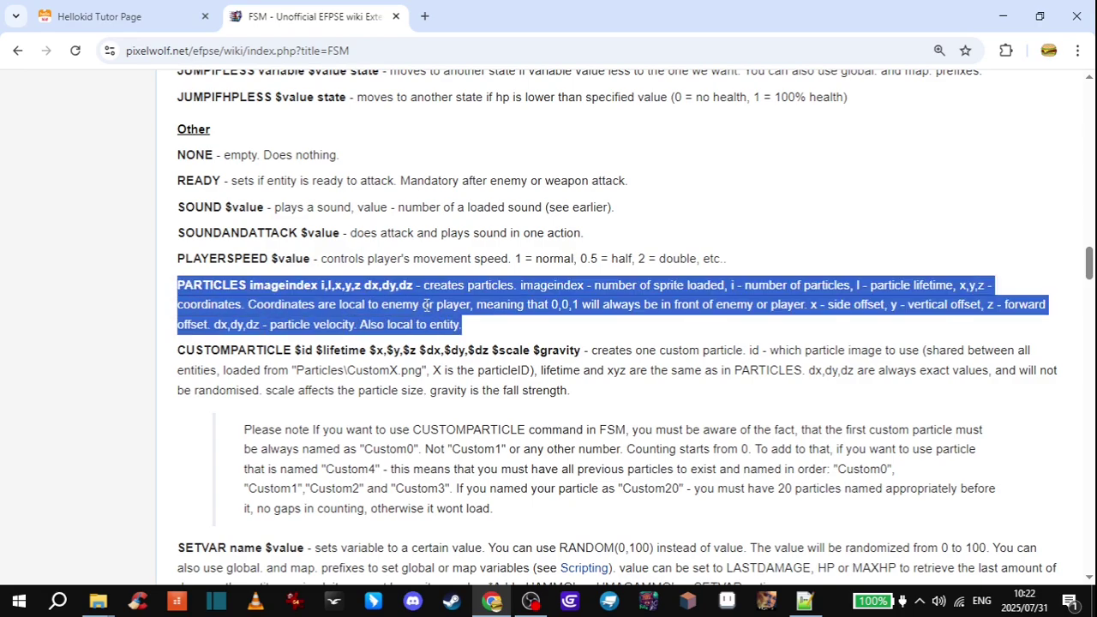
Return to Notepad++, place the blank file after brick.states, and enter "image stone 0 1" as its first line.
left_click(804, 600)
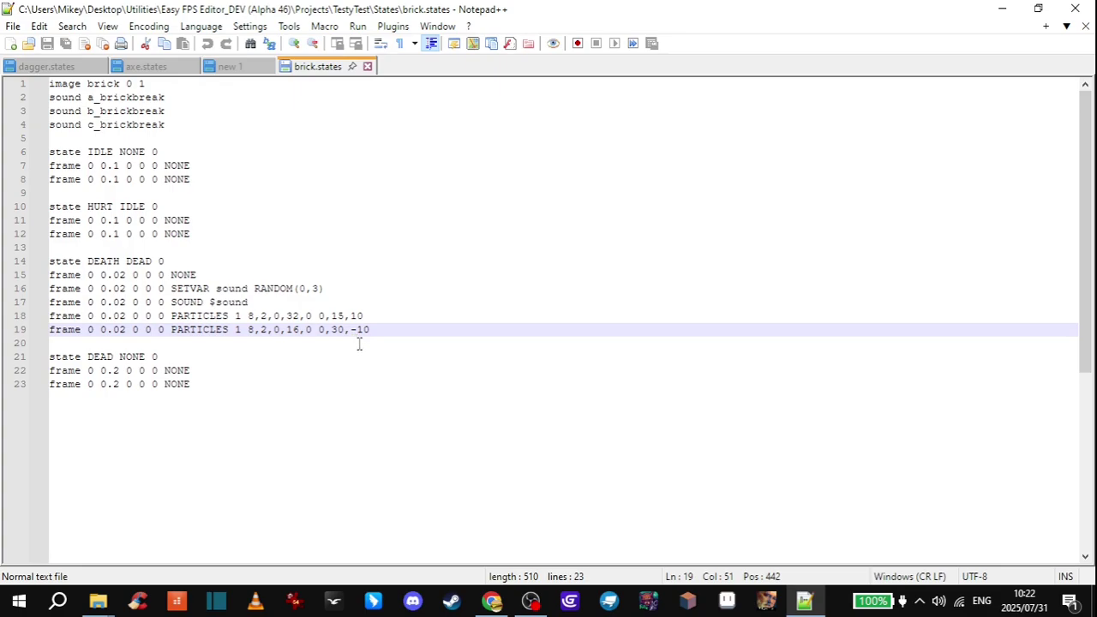
left_click_drag(229, 67, 326, 69)
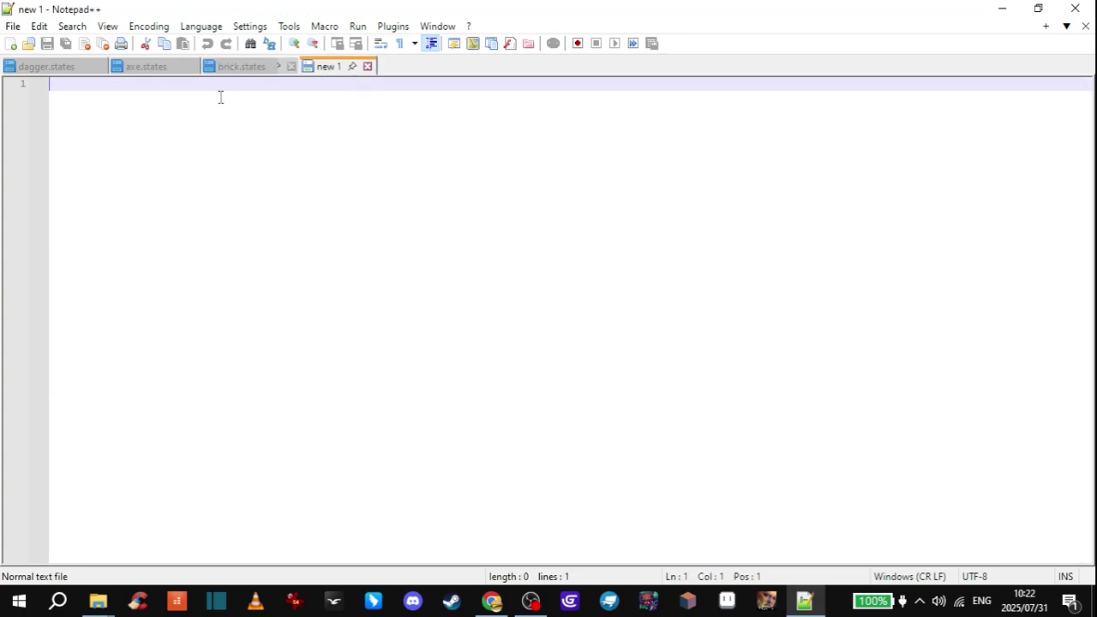
type("image stone")
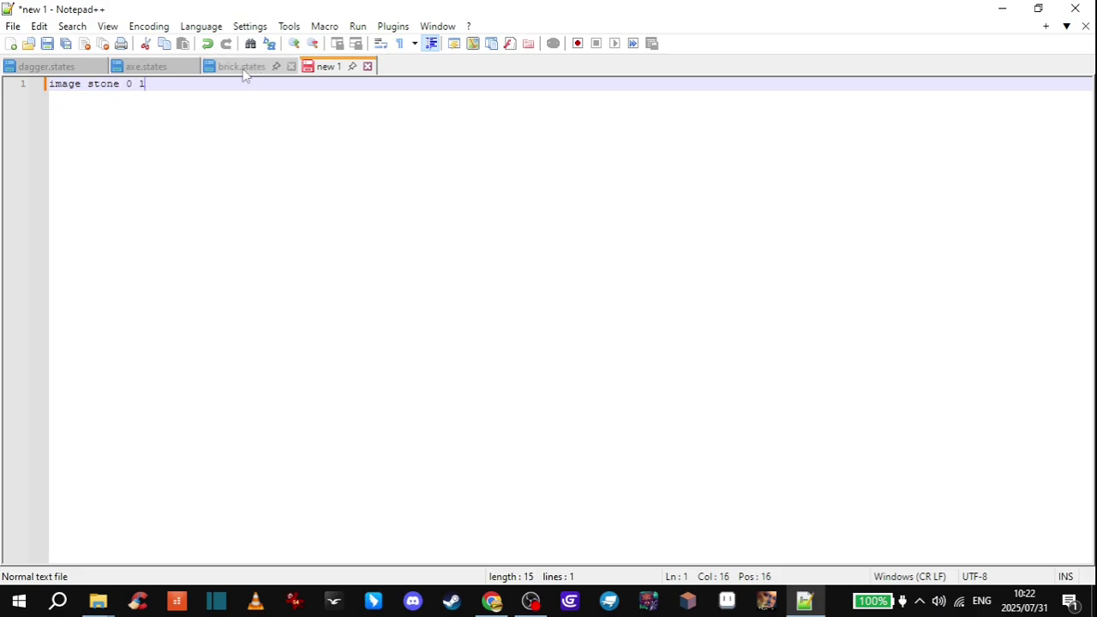
type("0 1")
key("Return")
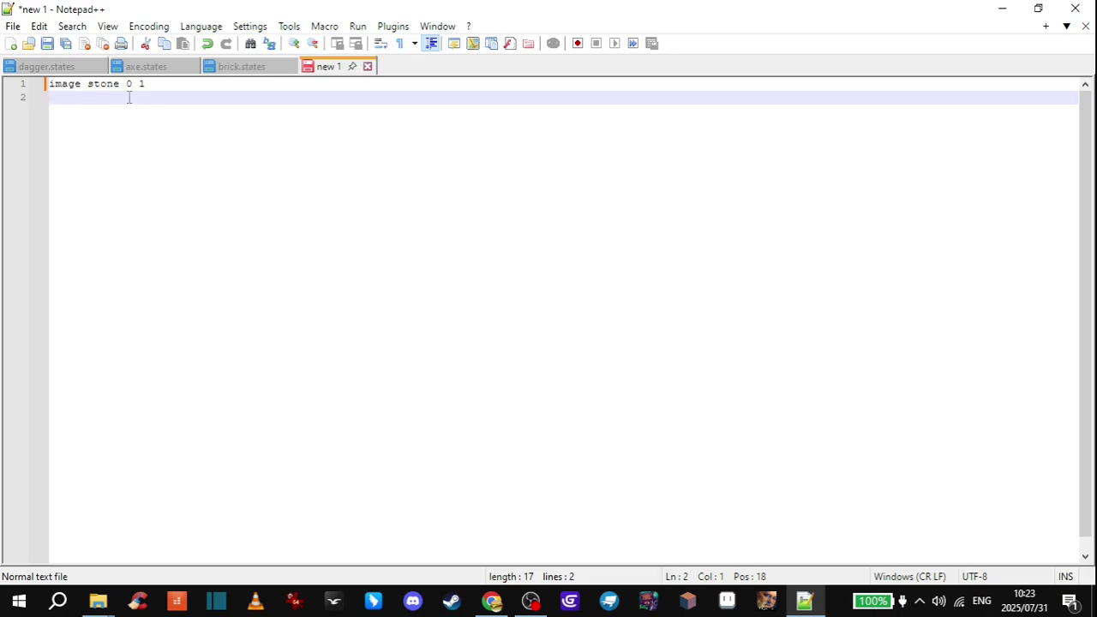
Copy the three brickbreak sound lines from brick.states into the new file below the image line, leaving a blank line after them.
left_click(228, 69)
left_click_drag(170, 125, 53, 96)
key("ctrl+c")
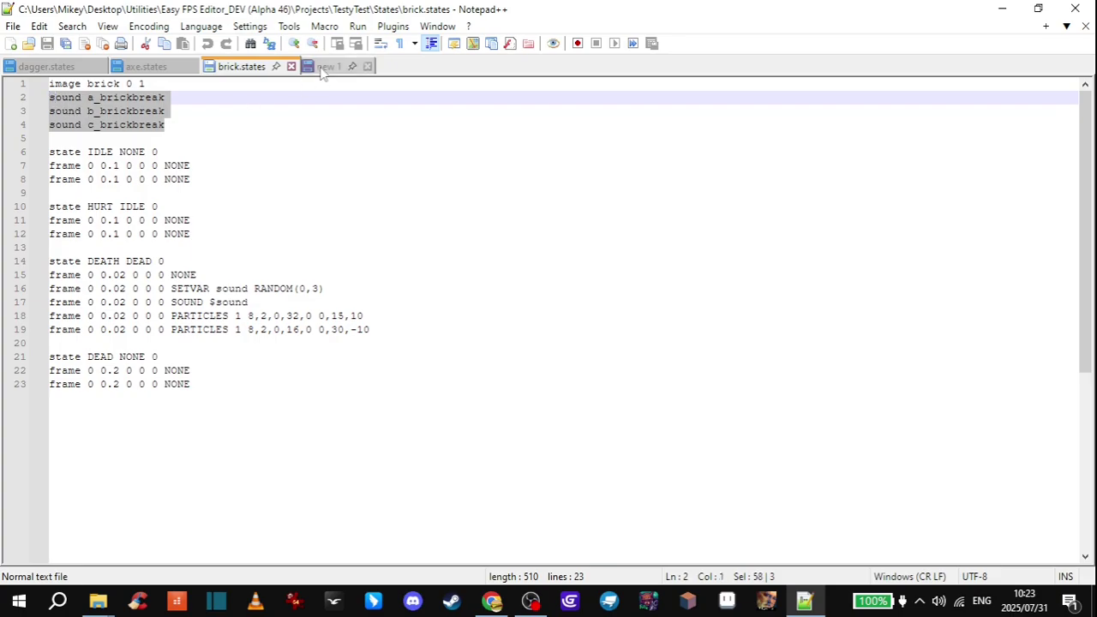
left_click(324, 67)
key("ctrl+v")
key("Return")
key("Return")
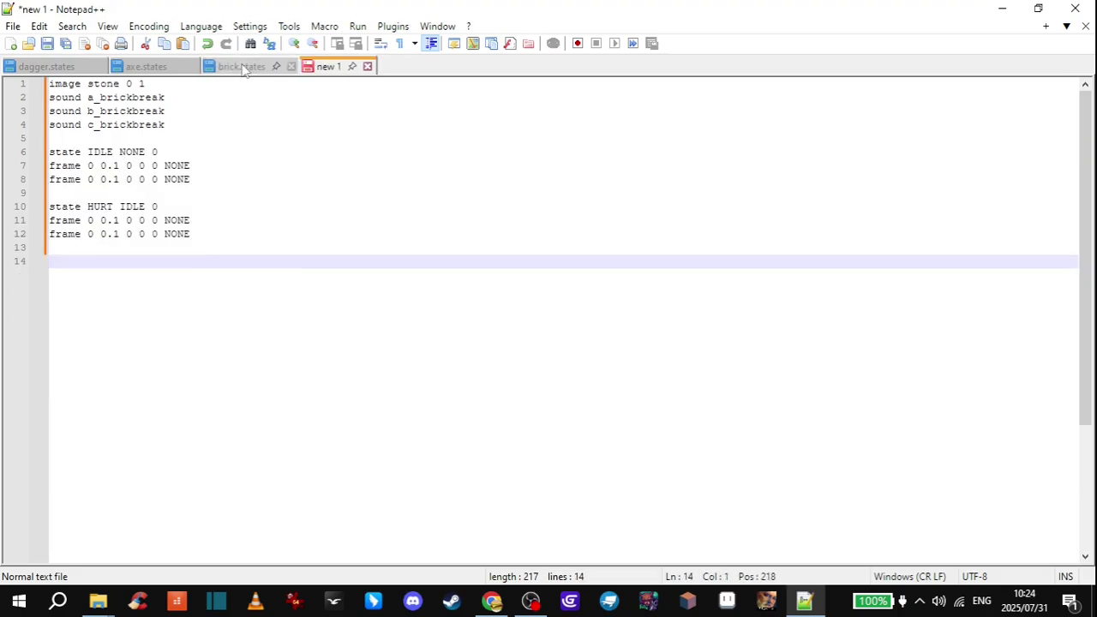
Copy the DEATH and DEAD state blocks from brick.states to the end of the new file, and review its three sound lines.
left_click(243, 67)
left_click_drag(192, 388, 49, 260)
left_click(325, 67)
key("ctrl+v")
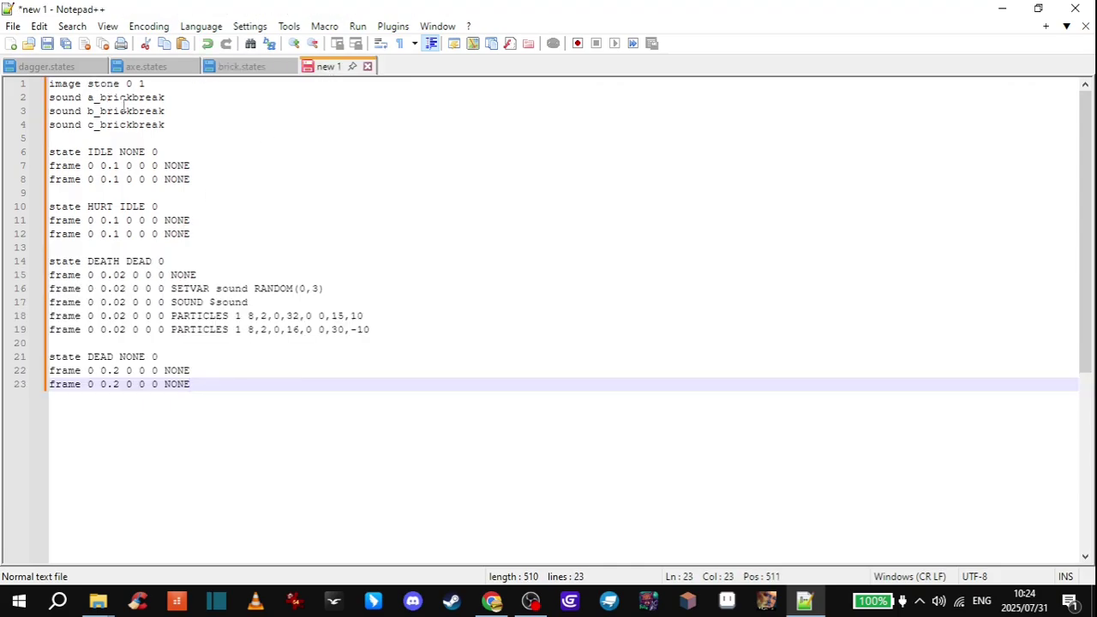
double_click(168, 97)
left_click(176, 111)
left_click(178, 125)
left_click(181, 111)
left_click(182, 100)
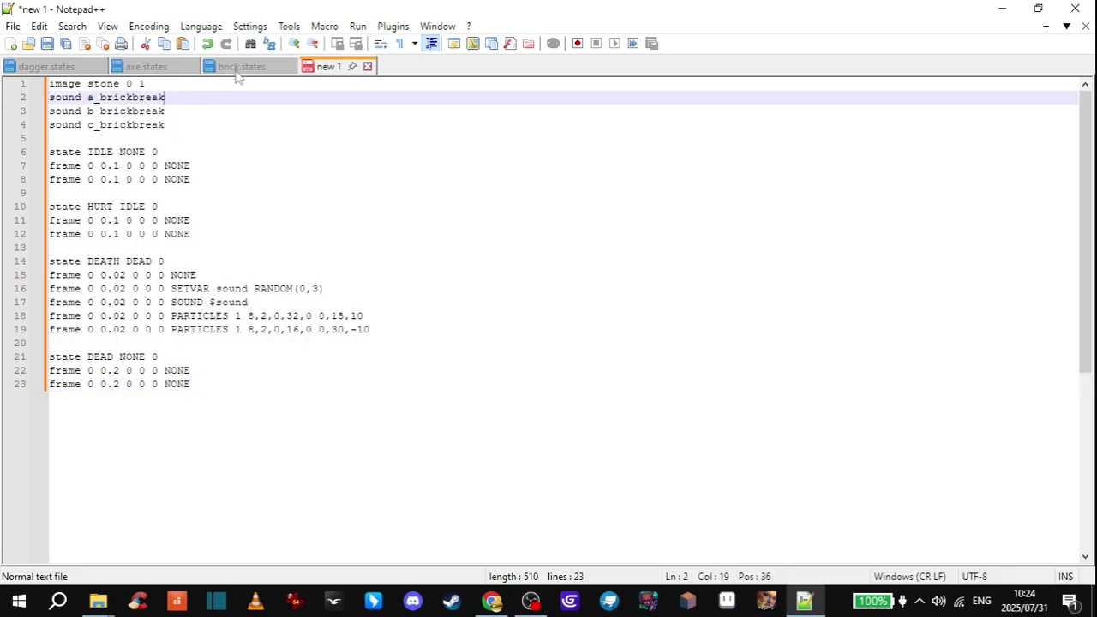
Review the new file's sound lines, DEATH state particle frames, DEAD state and image line.
left_click(197, 125)
left_click(377, 318)
left_click(385, 329)
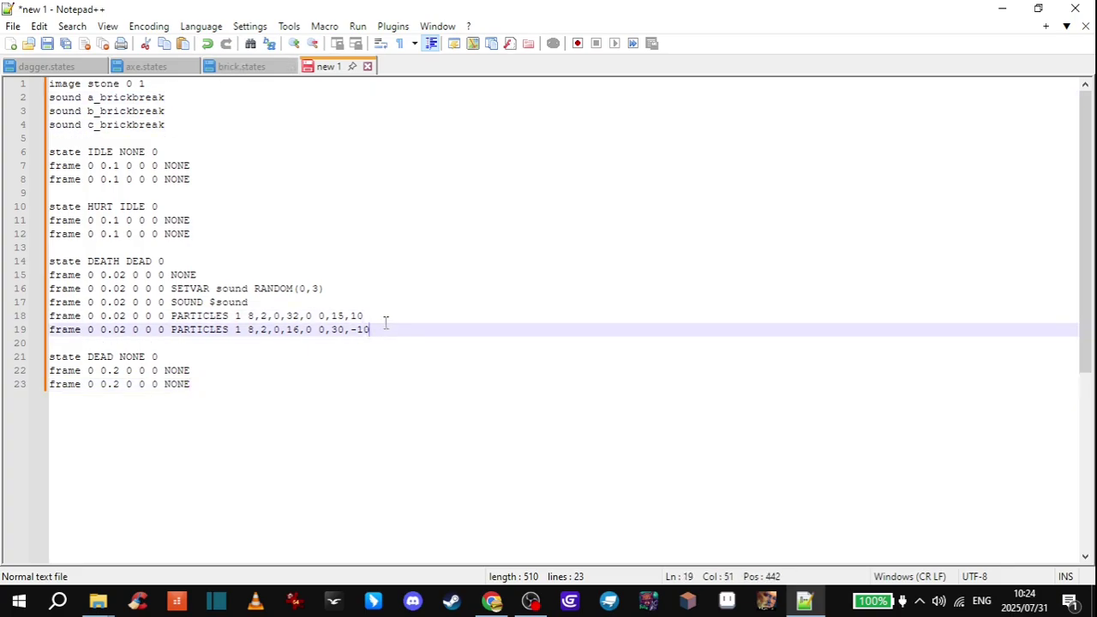
left_click(386, 318)
left_click(253, 382)
left_click(233, 369)
left_click(186, 357)
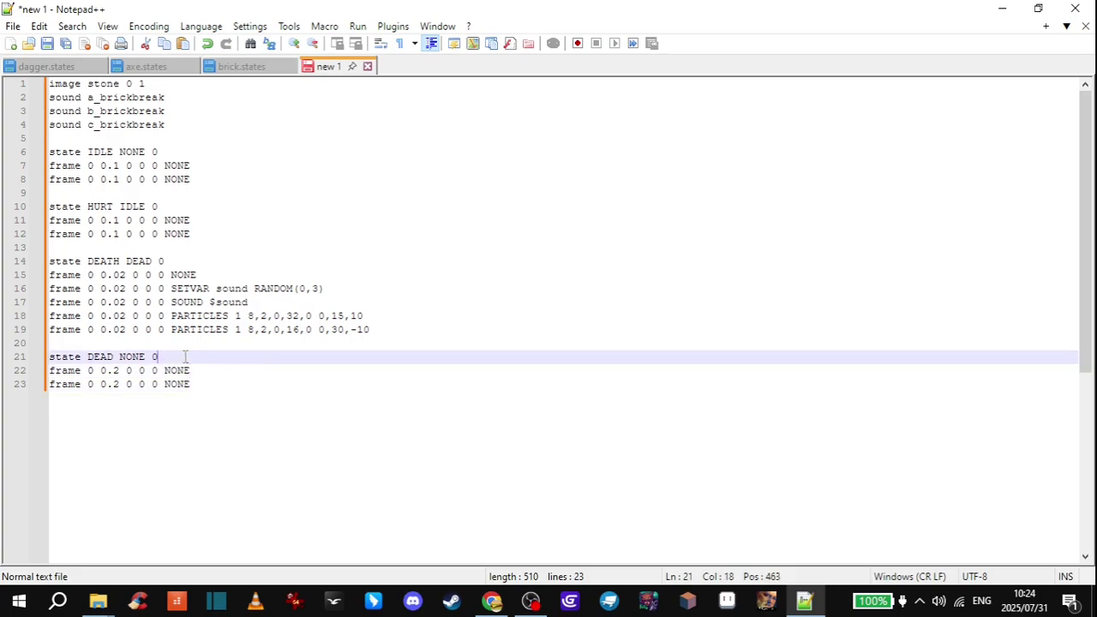
left_click(388, 326)
left_click(422, 315)
left_click(159, 82)
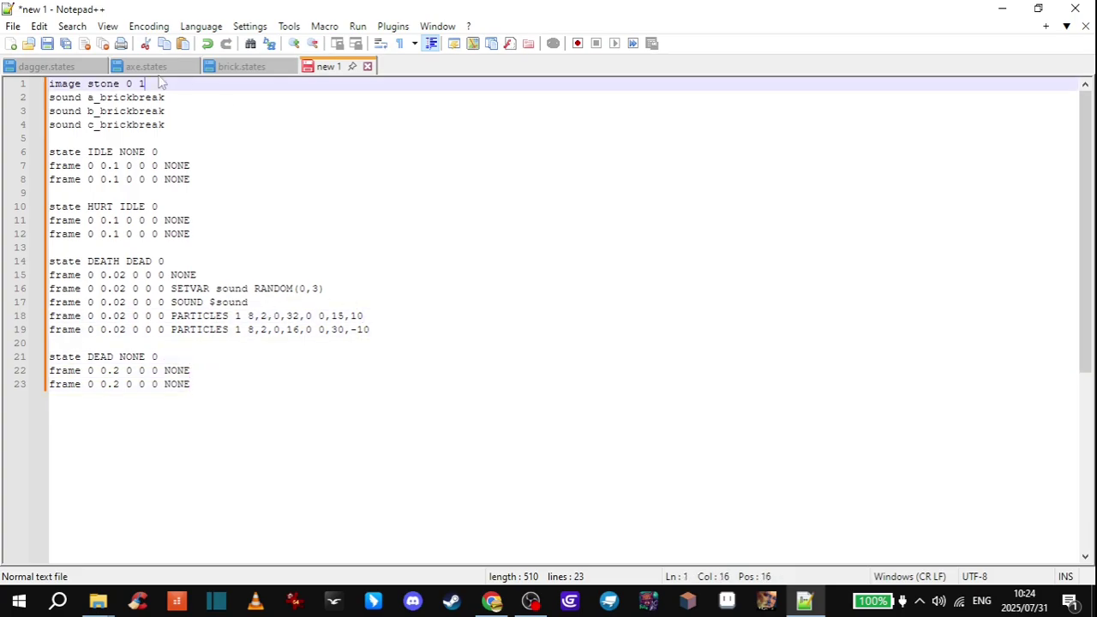
Save the new file in the TestyTest project's States folder, entering "stone" as the file name.
left_click(14, 27)
key("Escape")
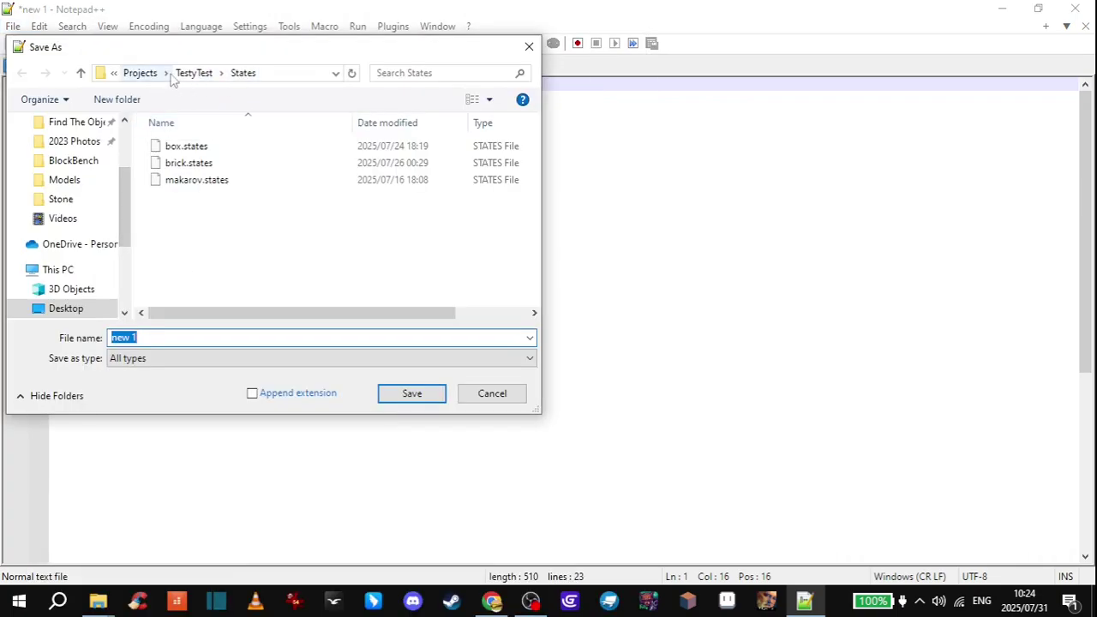
left_click(140, 74)
left_click(189, 74)
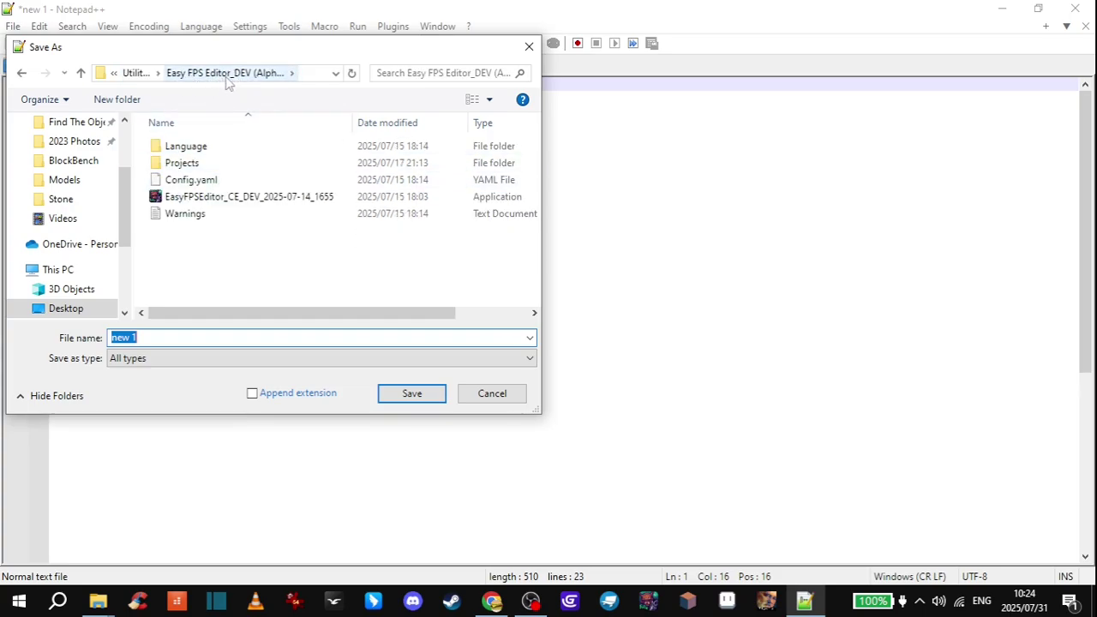
double_click(181, 163)
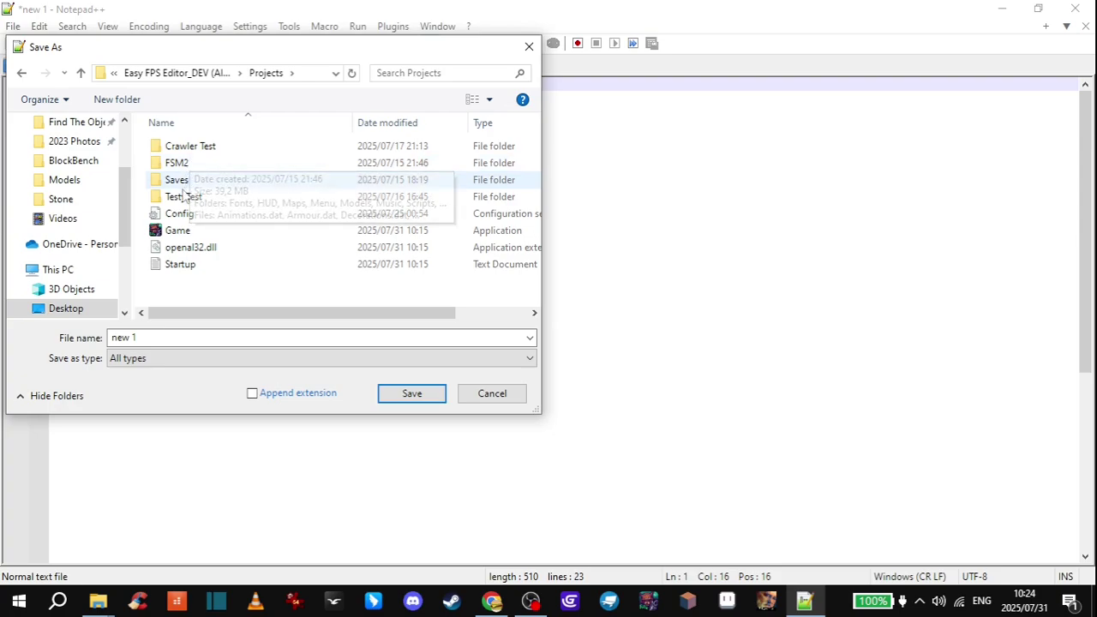
double_click(188, 197)
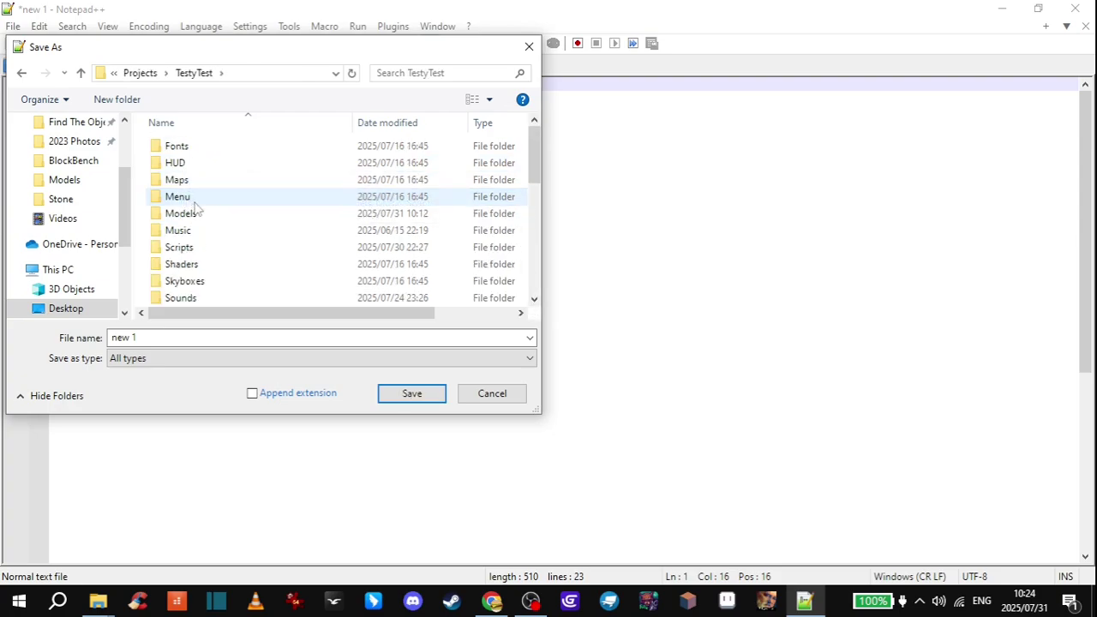
scroll(195, 208, "down", 1)
scroll(220, 203, "down", 1)
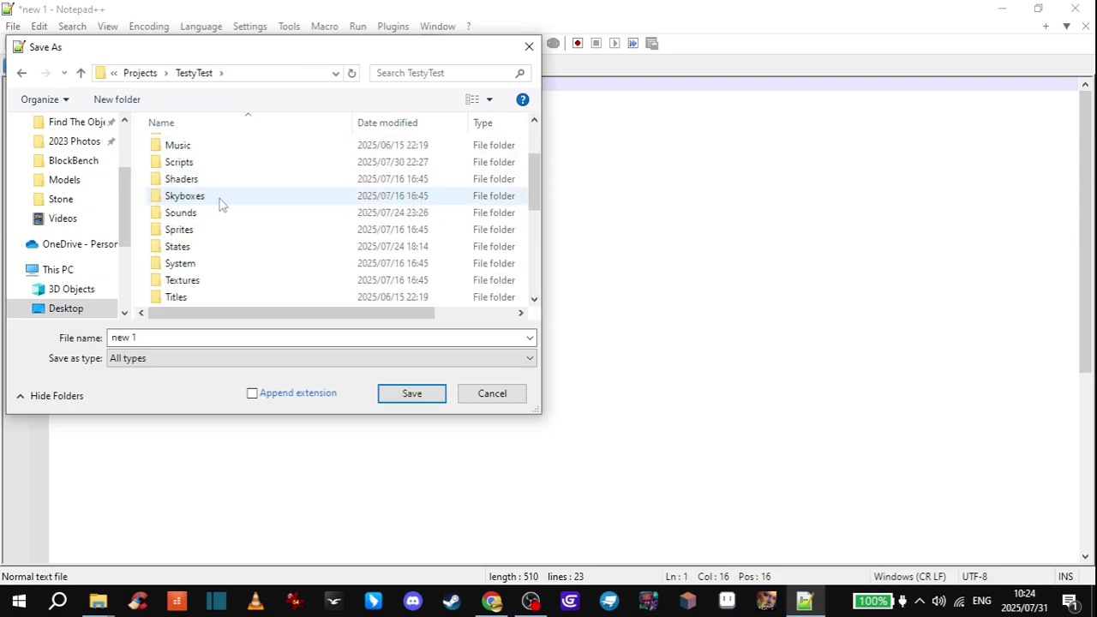
double_click(187, 247)
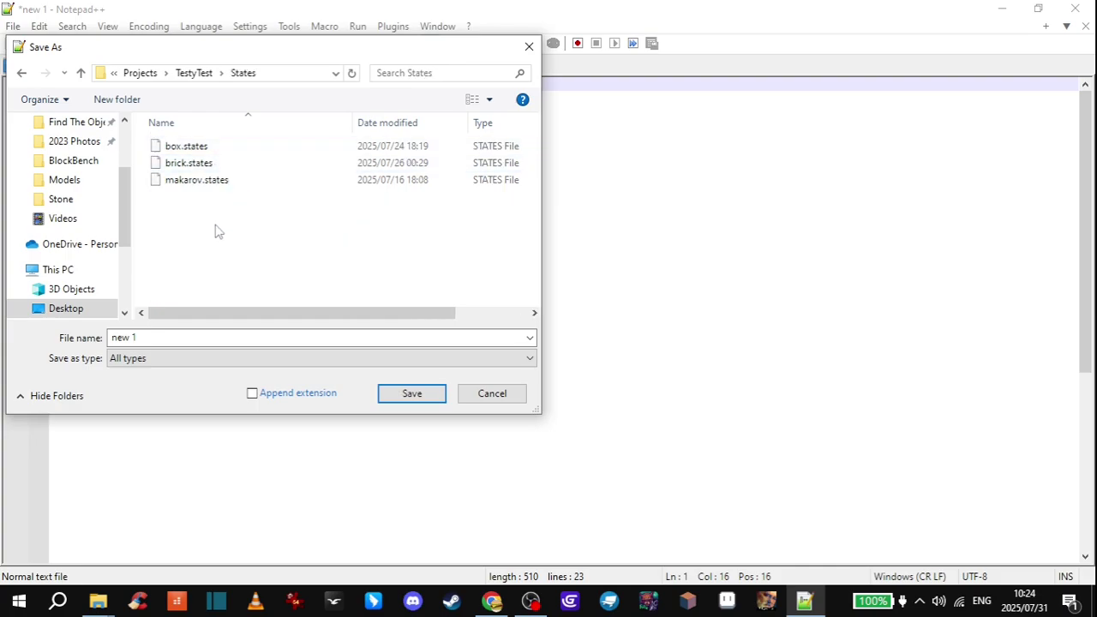
left_click(189, 338)
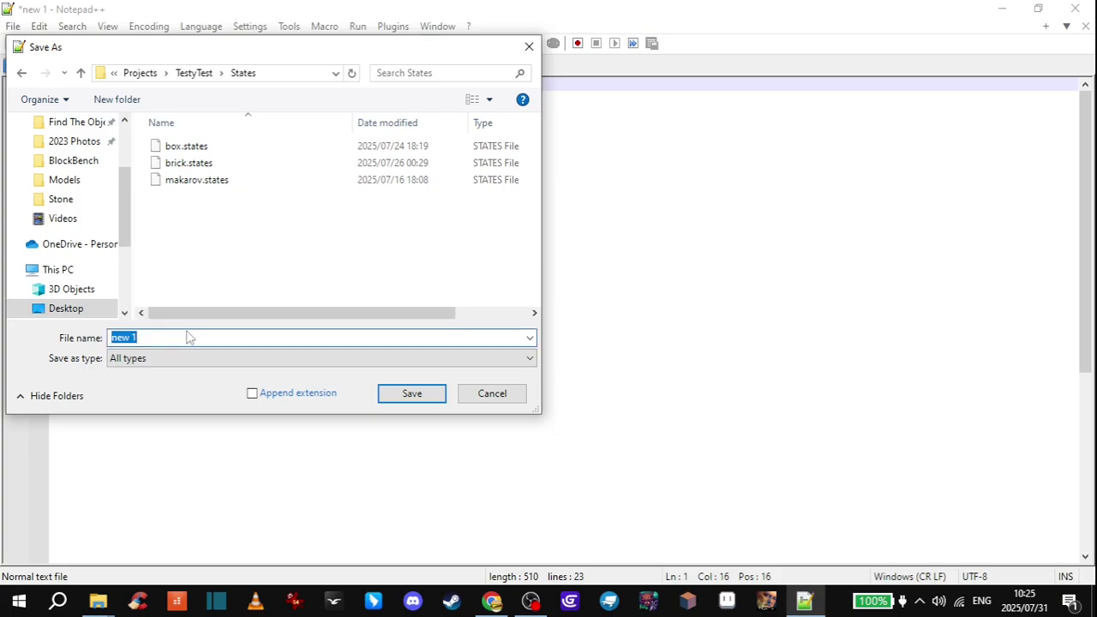
type("stone")
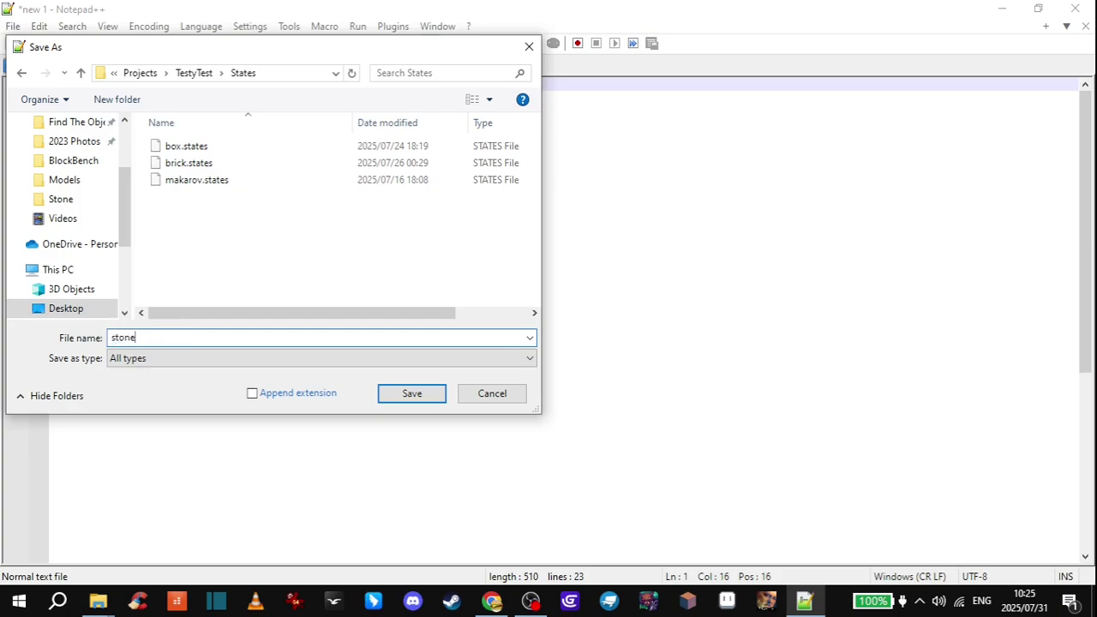